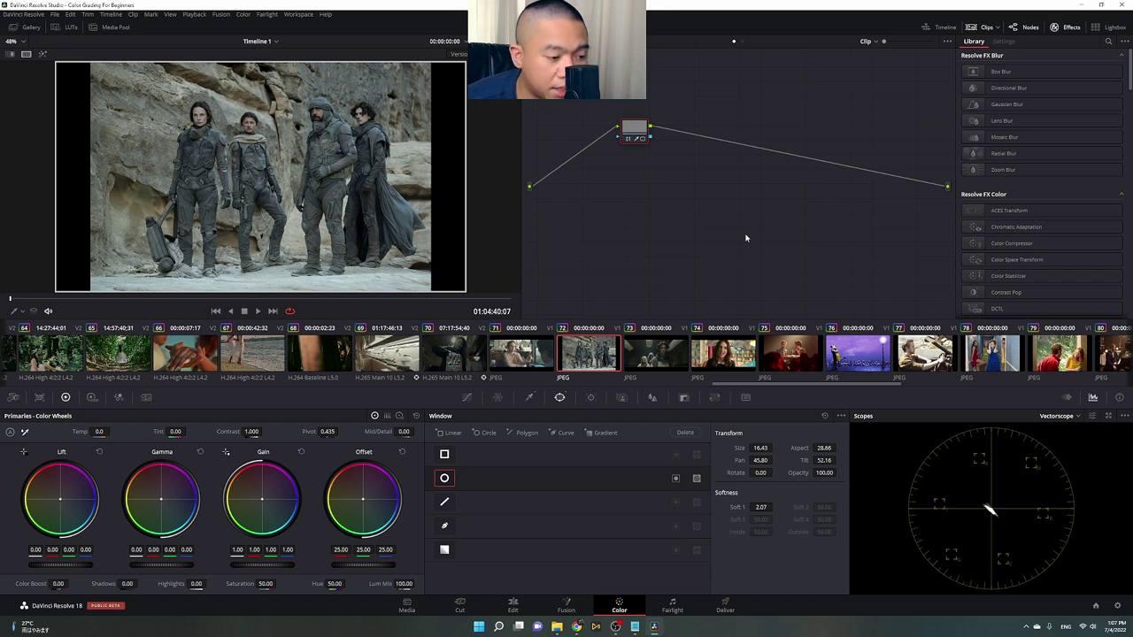
# Turn on the skin tone indicator line for the vectorscope.
pyautogui.click(1090, 415)
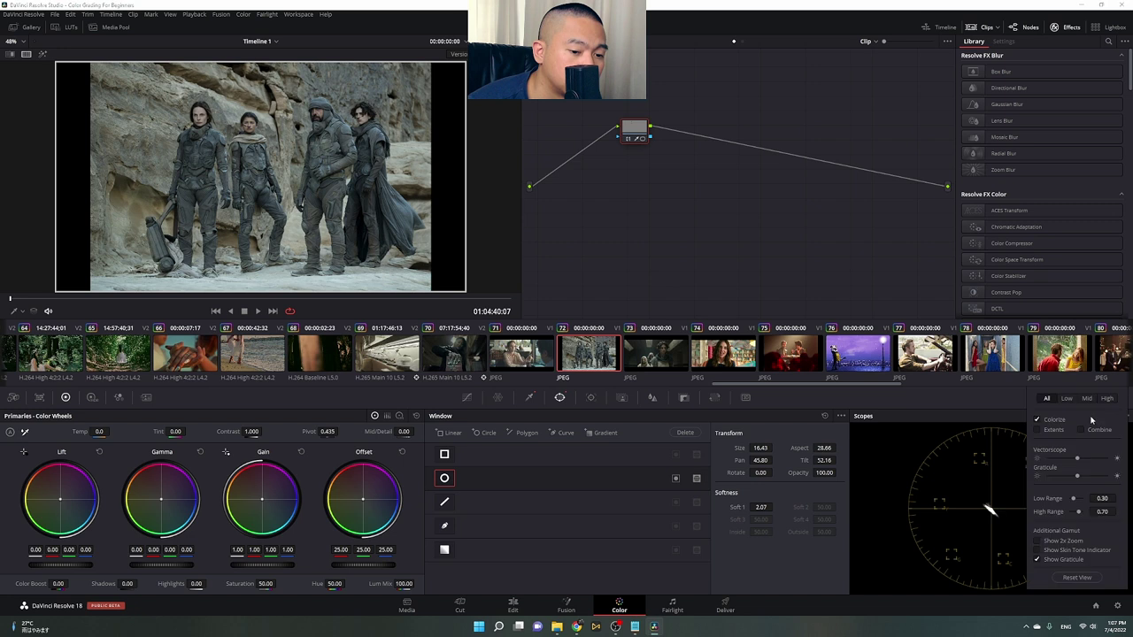
pyautogui.click(1037, 550)
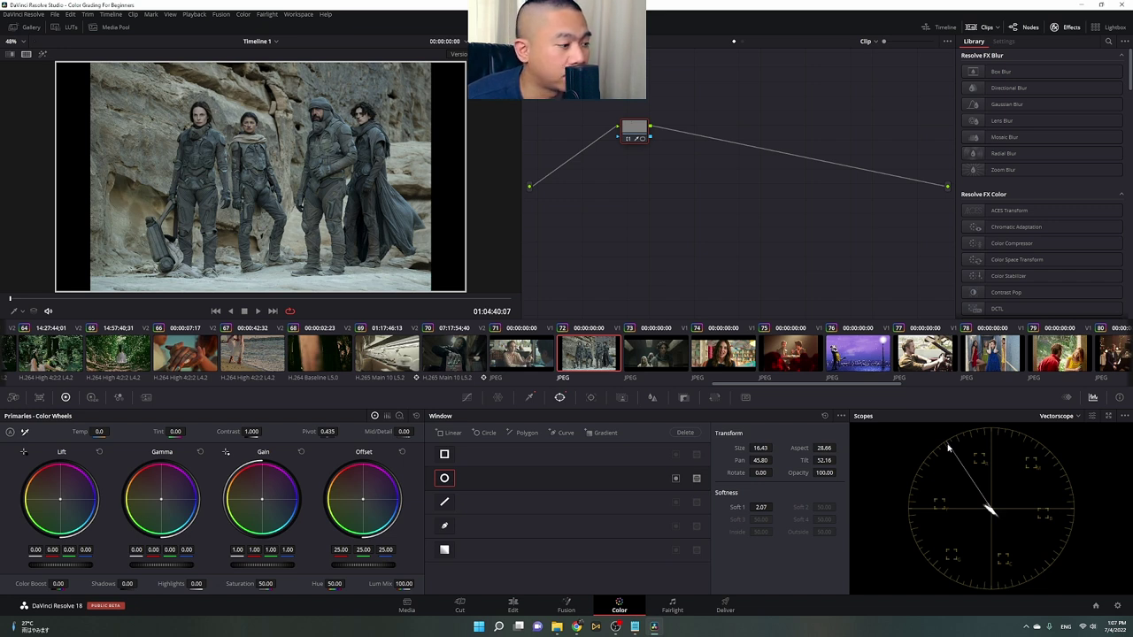
pyautogui.click(1005, 103)
# Hide the clip thumbnails and examine the characters' skin tones up close in the desert cliff shot.
pyautogui.scroll(-4, 632, 365)
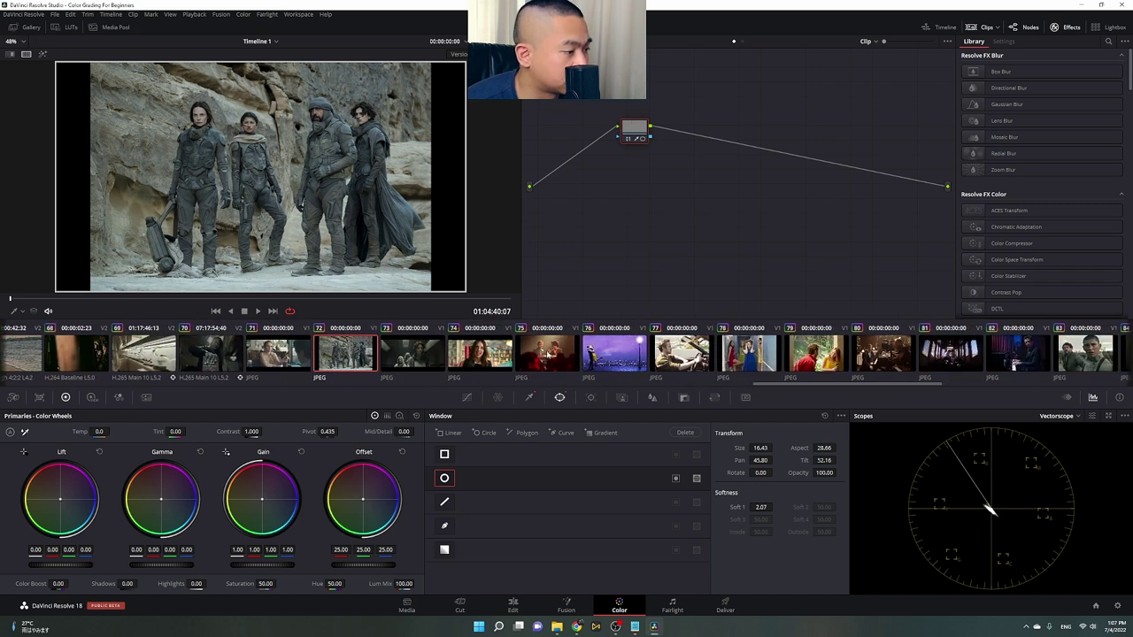
pyautogui.scroll(-4, 447, 363)
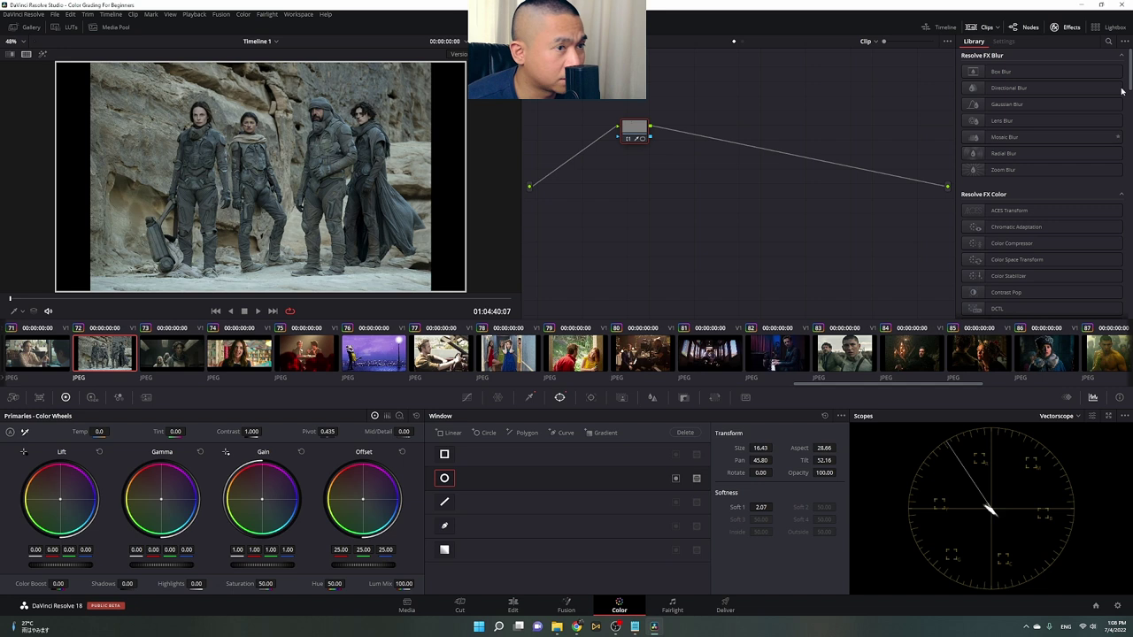
pyautogui.click(984, 27)
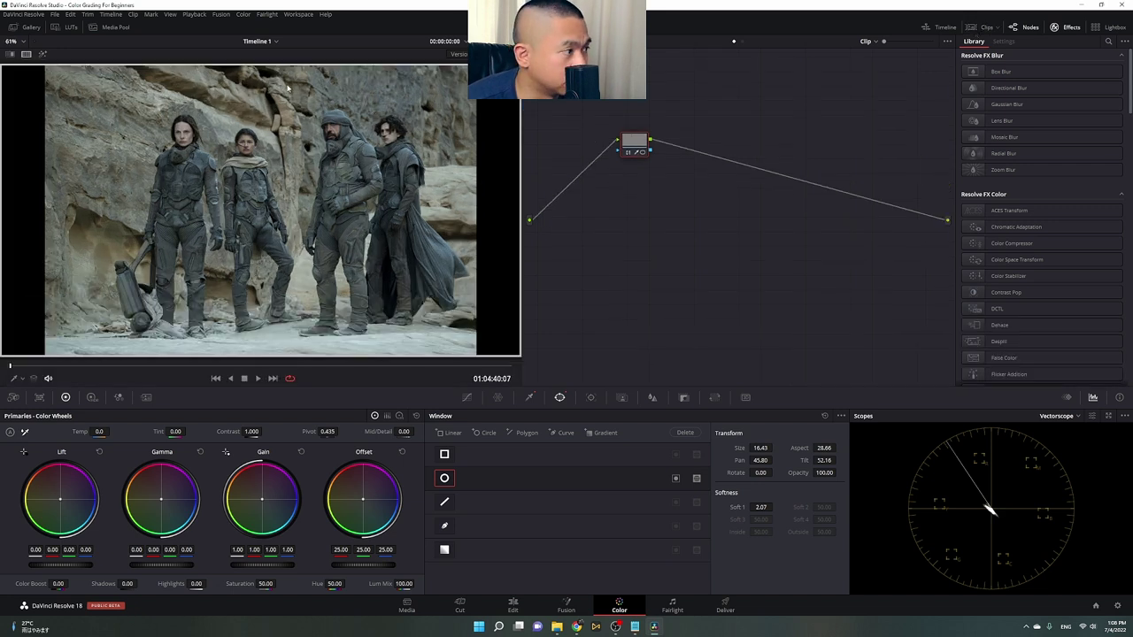
pyautogui.scroll(5, 302, 129)
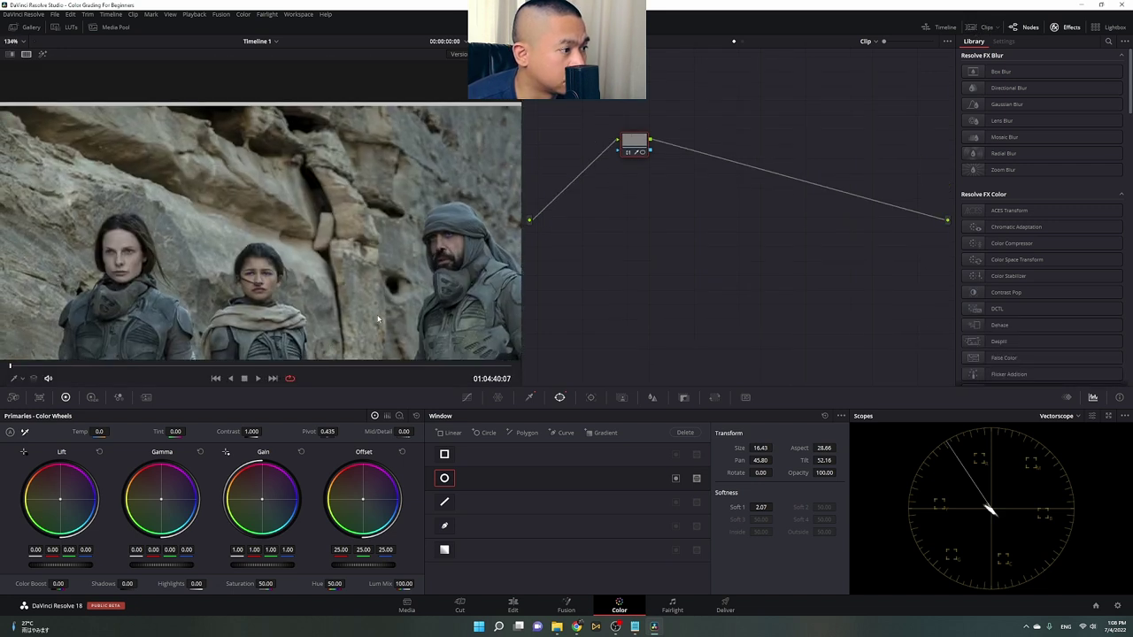
pyautogui.scroll(-3, 379, 318)
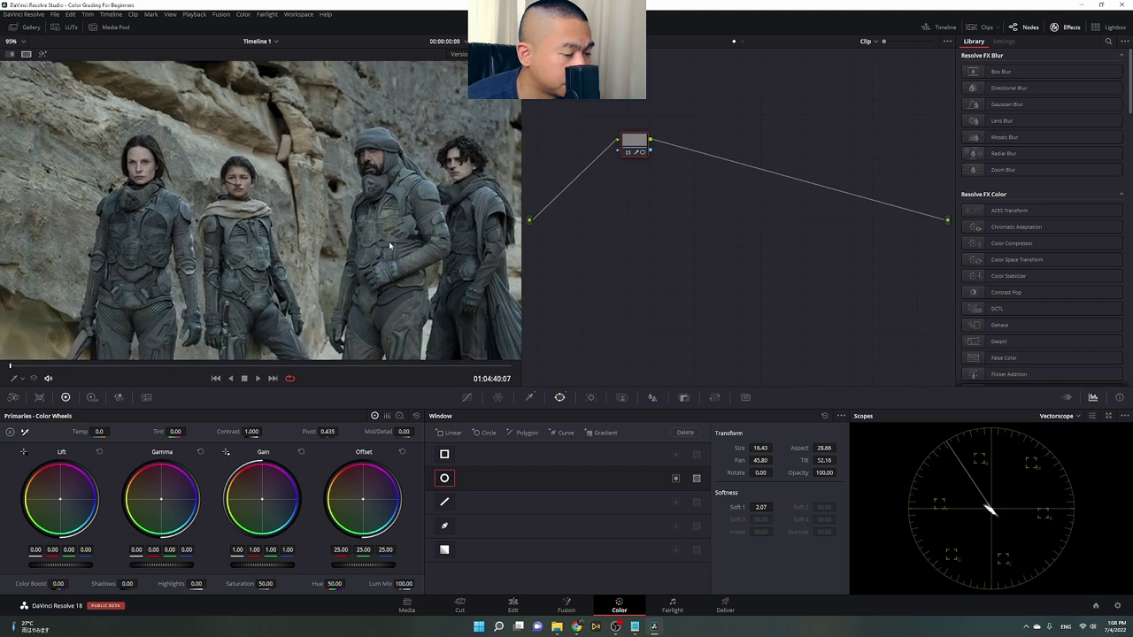
pyautogui.moveTo(387, 246); pyautogui.dragTo(348, 239)
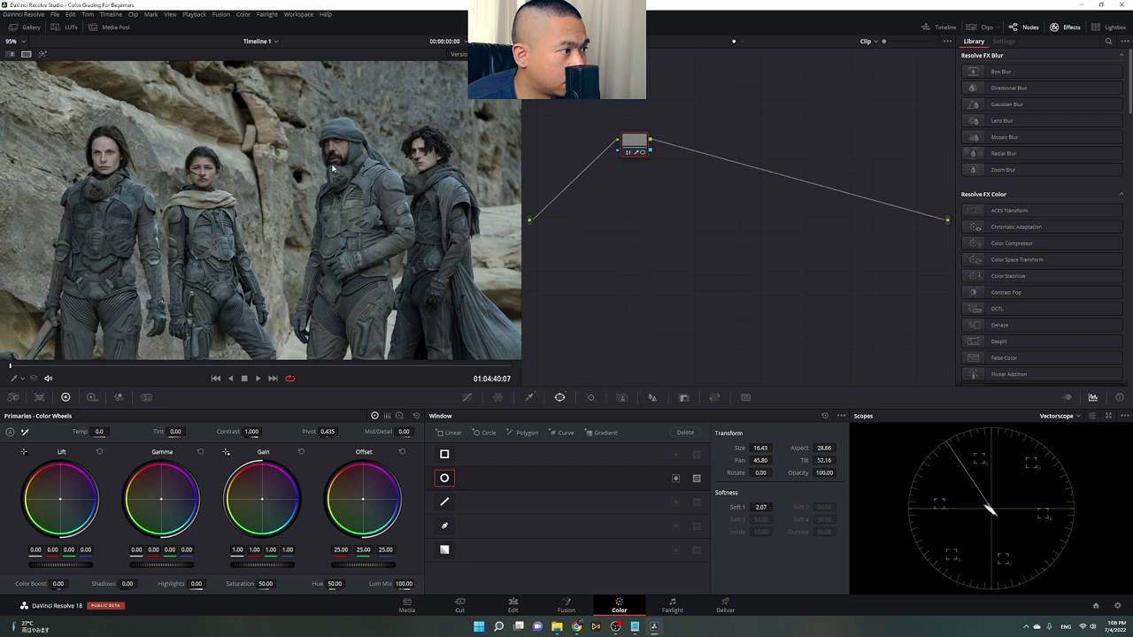
pyautogui.scroll(5, 274, 195)
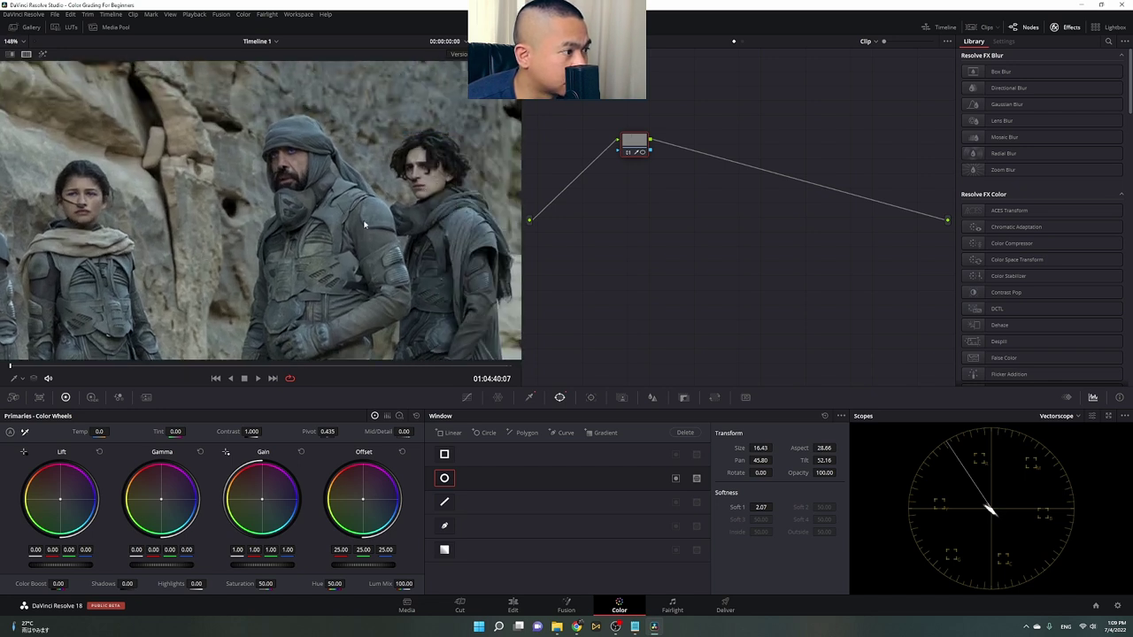
pyautogui.scroll(-5, 249, 187)
pyautogui.moveTo(248, 186); pyautogui.dragTo(265, 142)
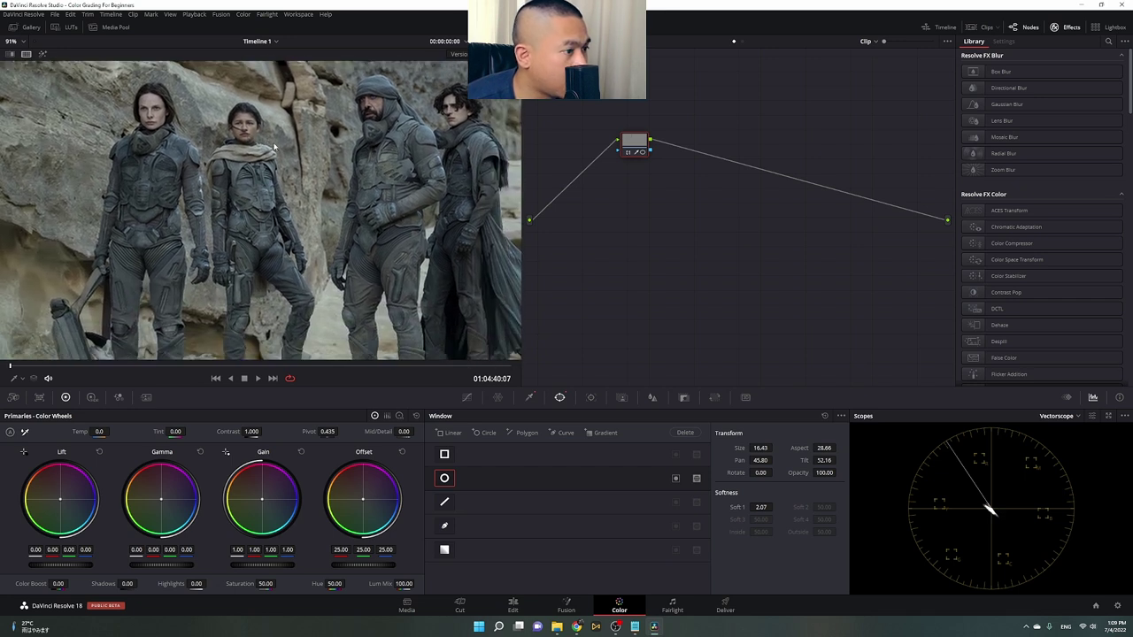
# Highlight only the woman's isolated face in the viewer and float the scopes in a window over the node graph.
pyautogui.click(41, 54)
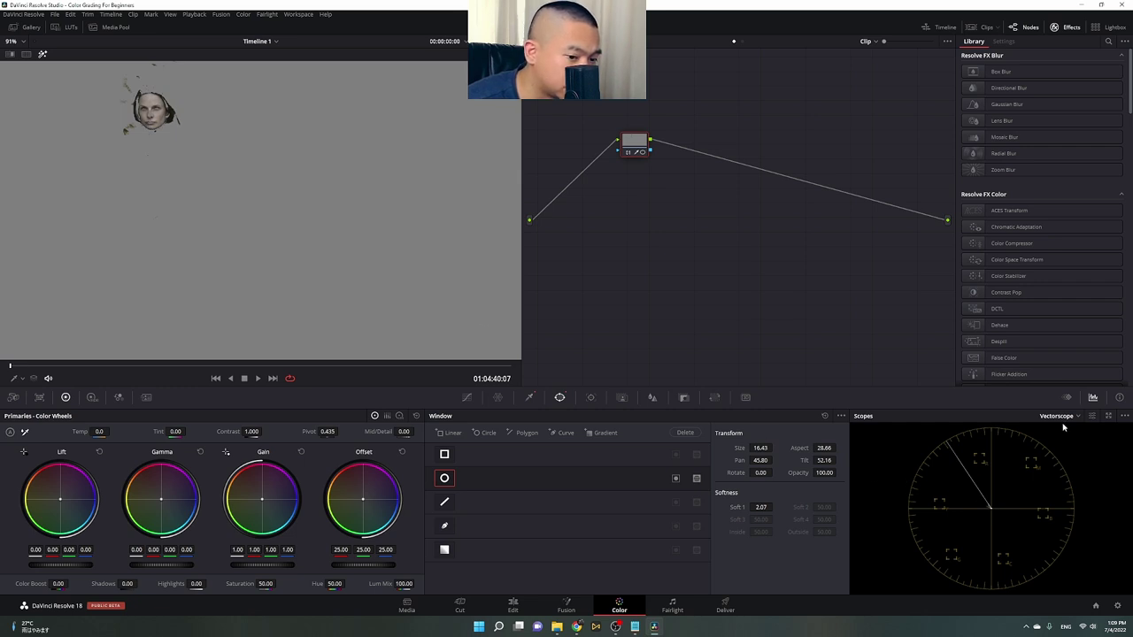
pyautogui.click(1107, 418)
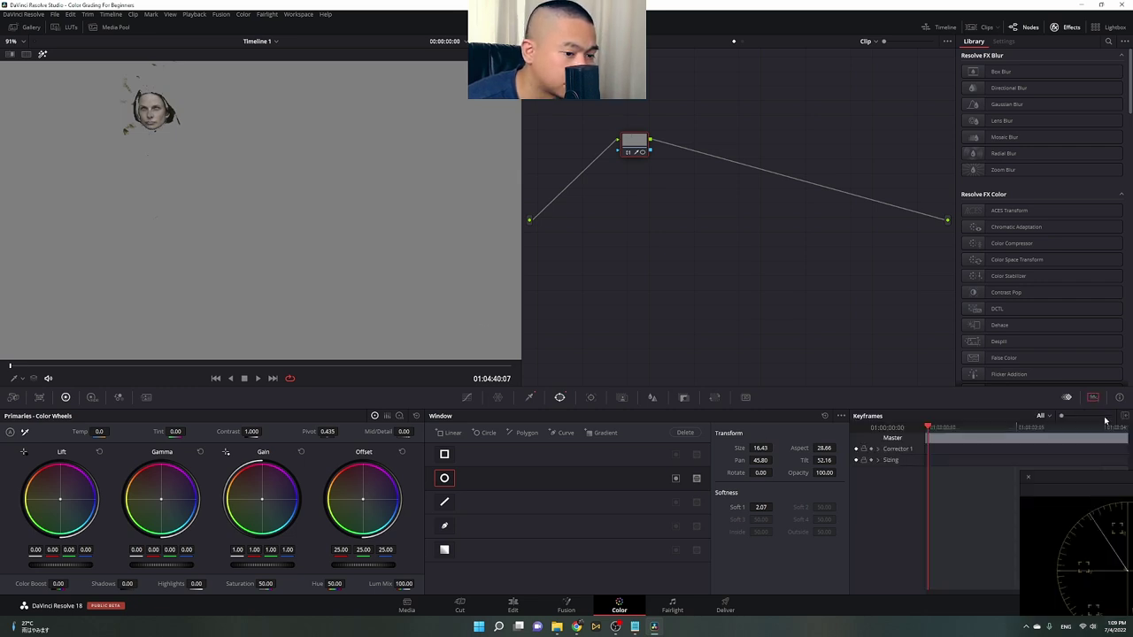
pyautogui.moveTo(1056, 478); pyautogui.dragTo(665, 207)
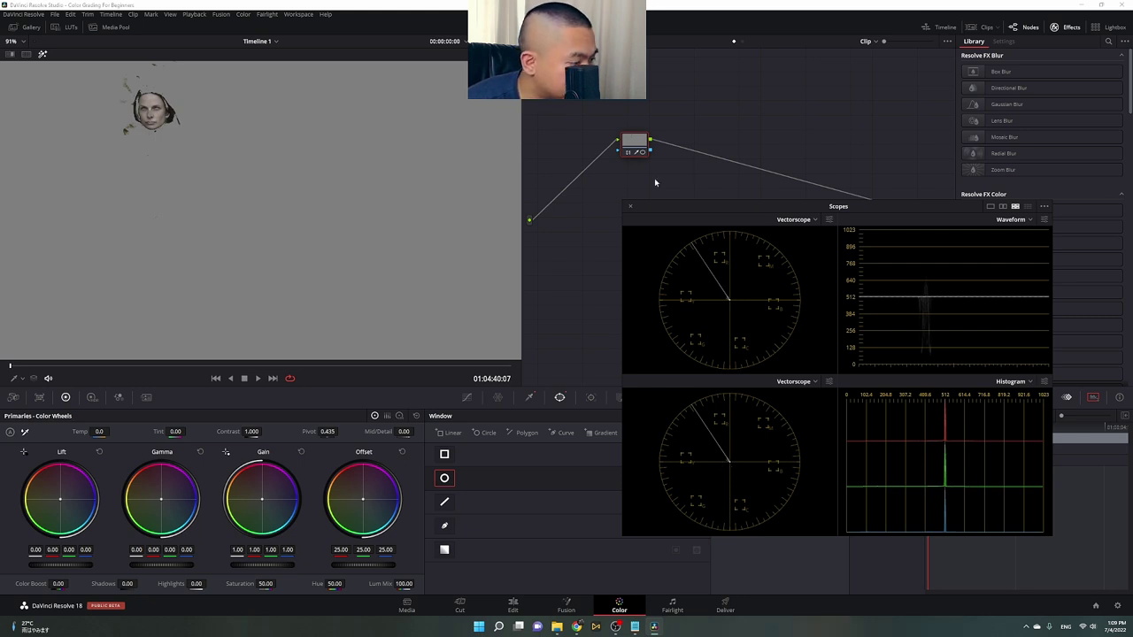
# Try a saturation of 100 on the isolated face, check it in the full image, and reset the saturation.
pyautogui.moveTo(265, 583); pyautogui.dragTo(278, 583)
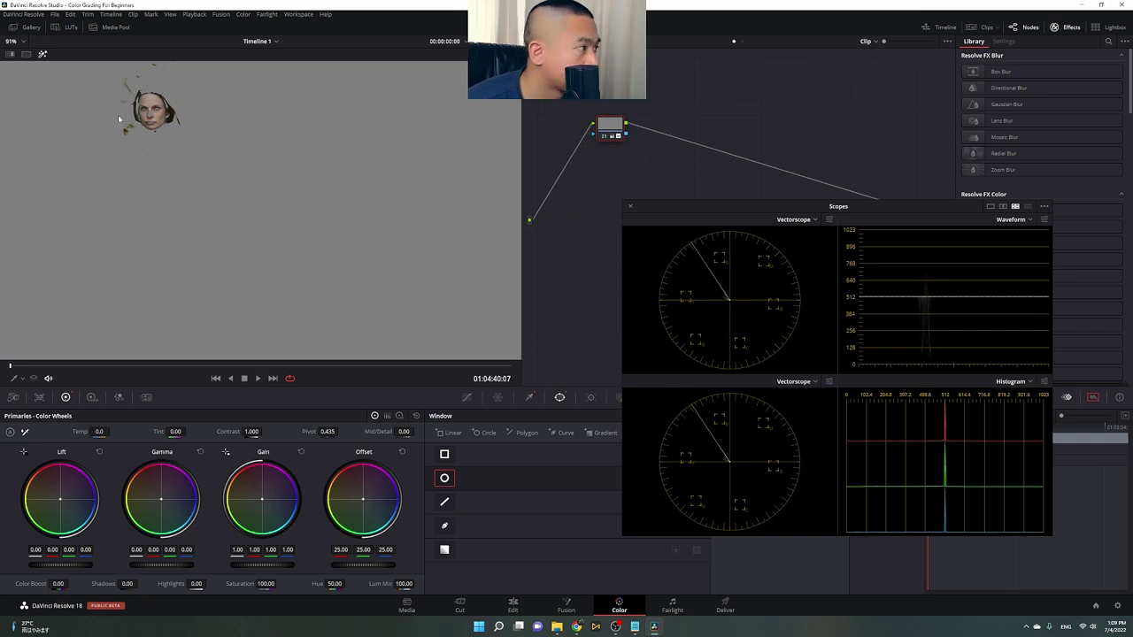
pyautogui.click(25, 55)
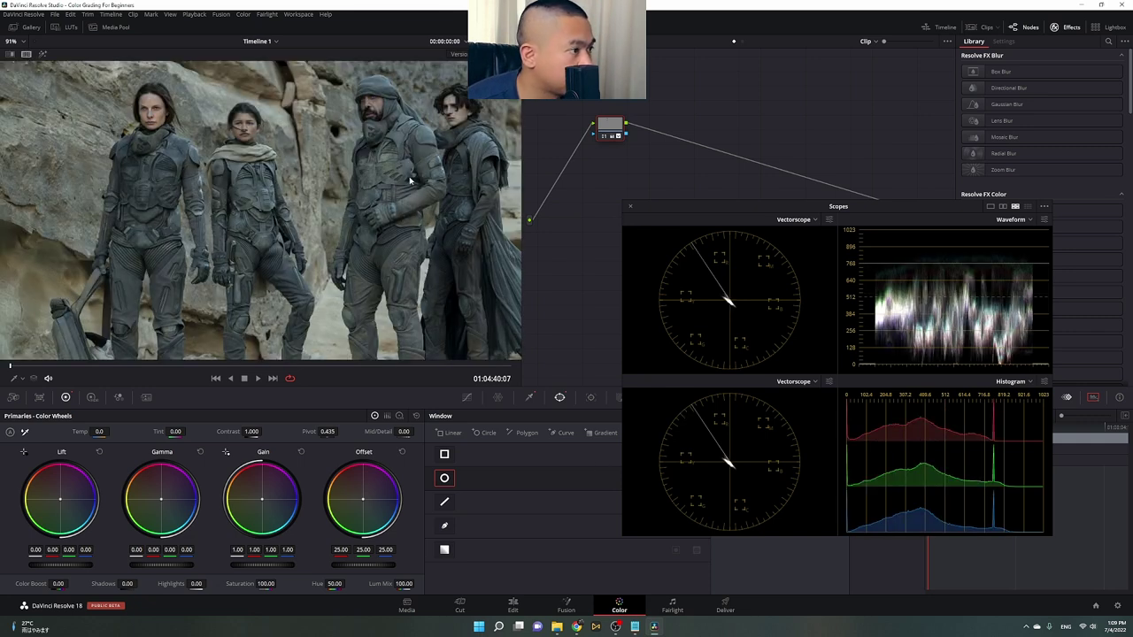
pyautogui.doubleClick(243, 584)
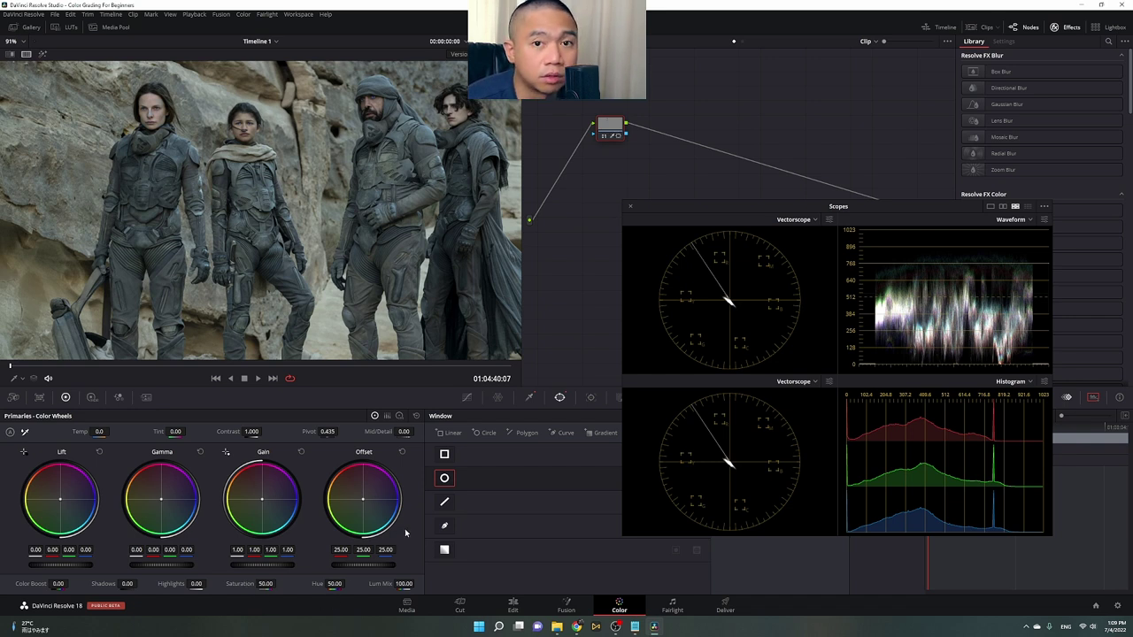
# Bring all four characters back into view and close the floating scopes window.
pyautogui.scroll(-4, 220, 197)
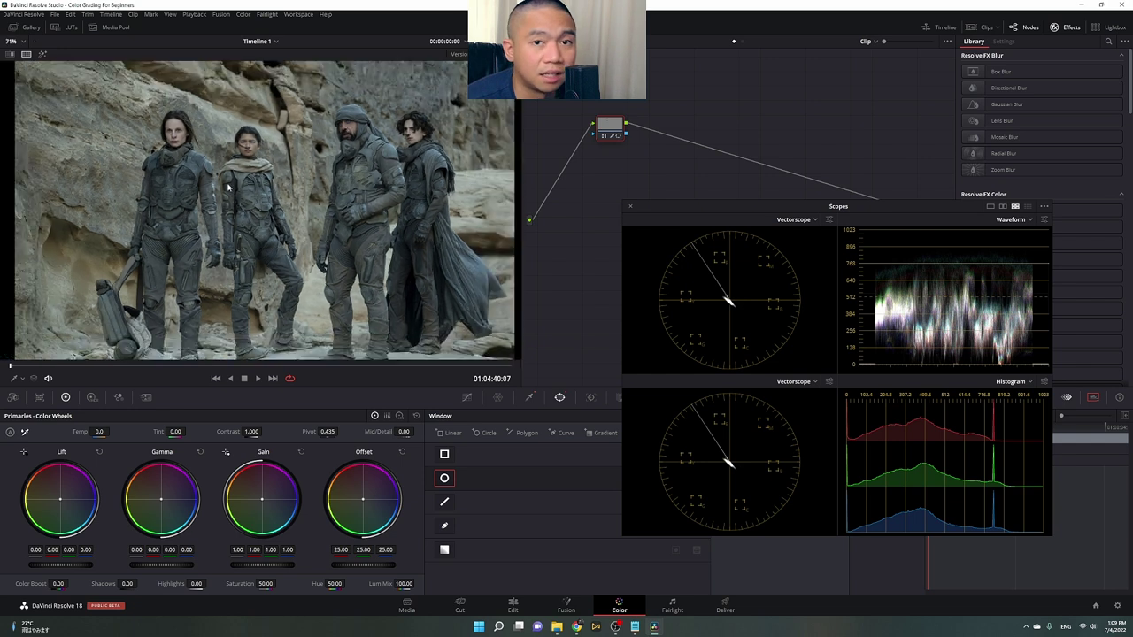
pyautogui.scroll(2, 220, 197)
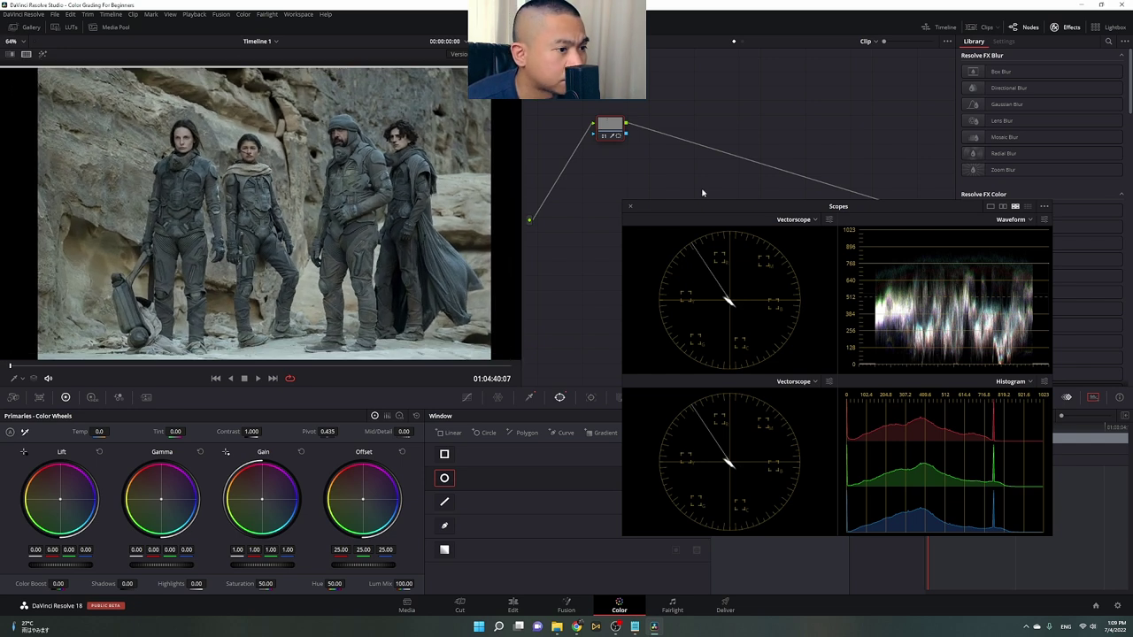
pyautogui.click(630, 206)
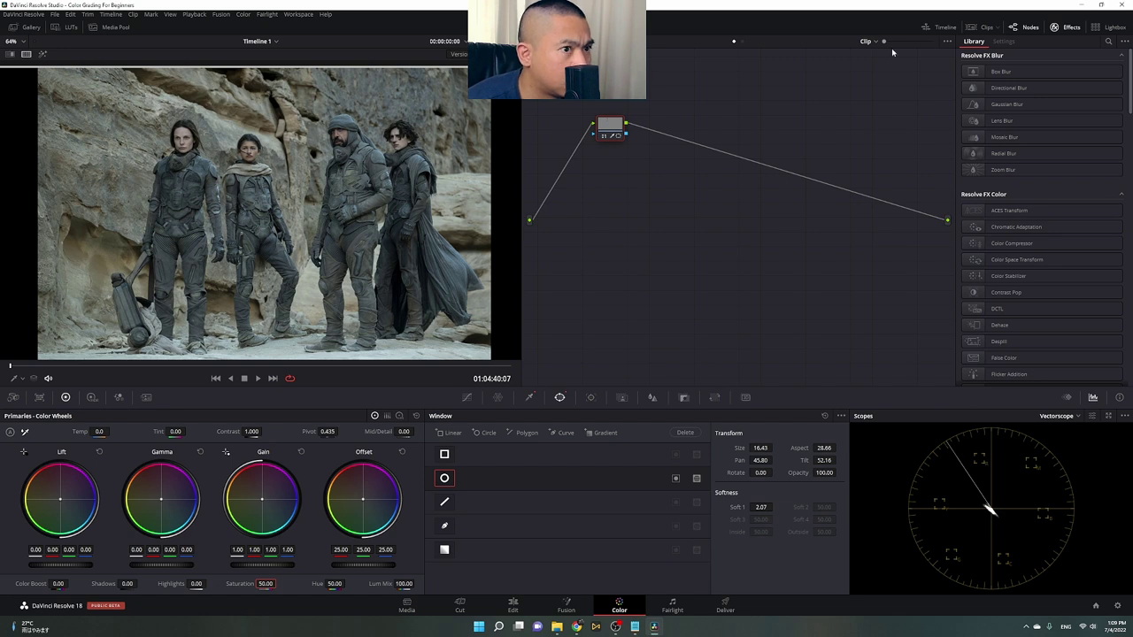
# Bring back the clip thumbnails, open clip 73 and check the highlighted face against the vectorscope's skin tone line.
pyautogui.click(982, 27)
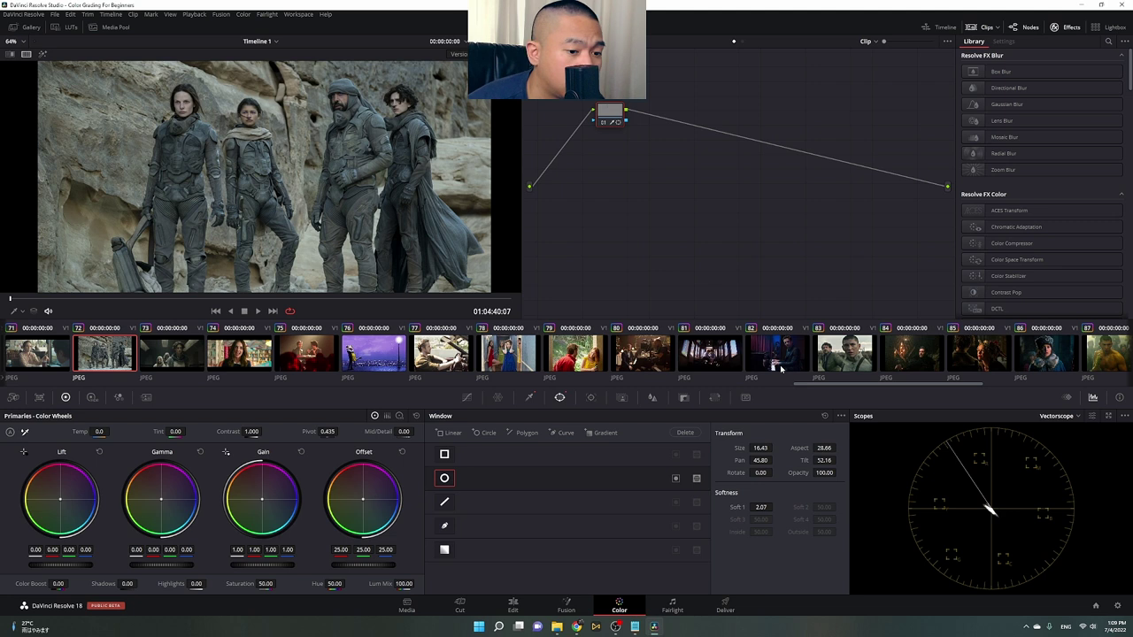
pyautogui.hscroll(-1, 155, 364)
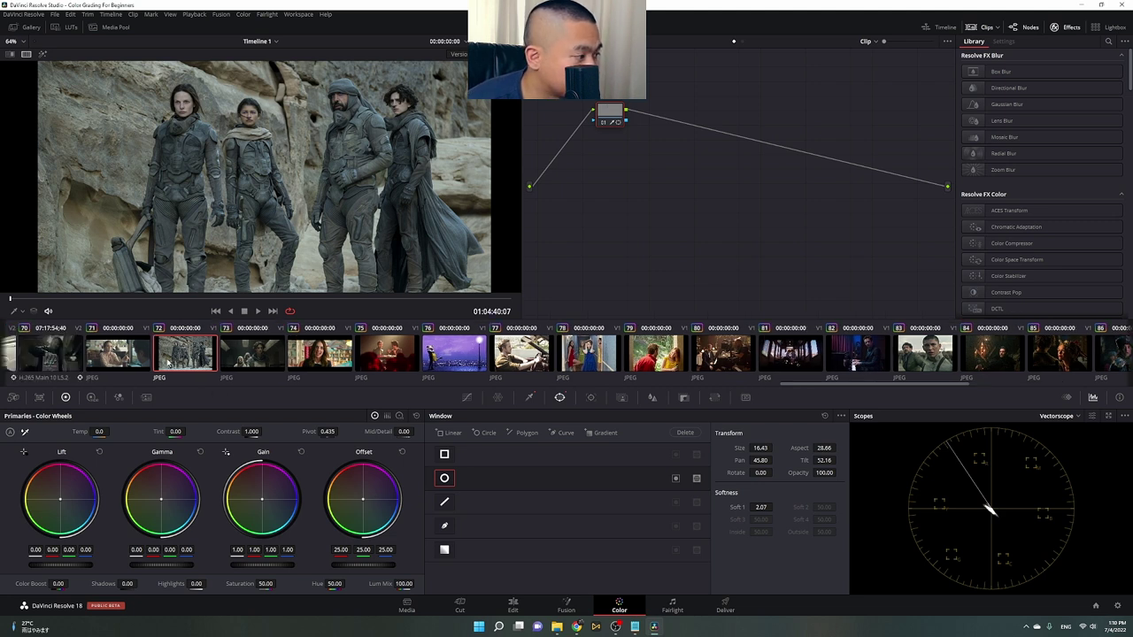
pyautogui.click(245, 361)
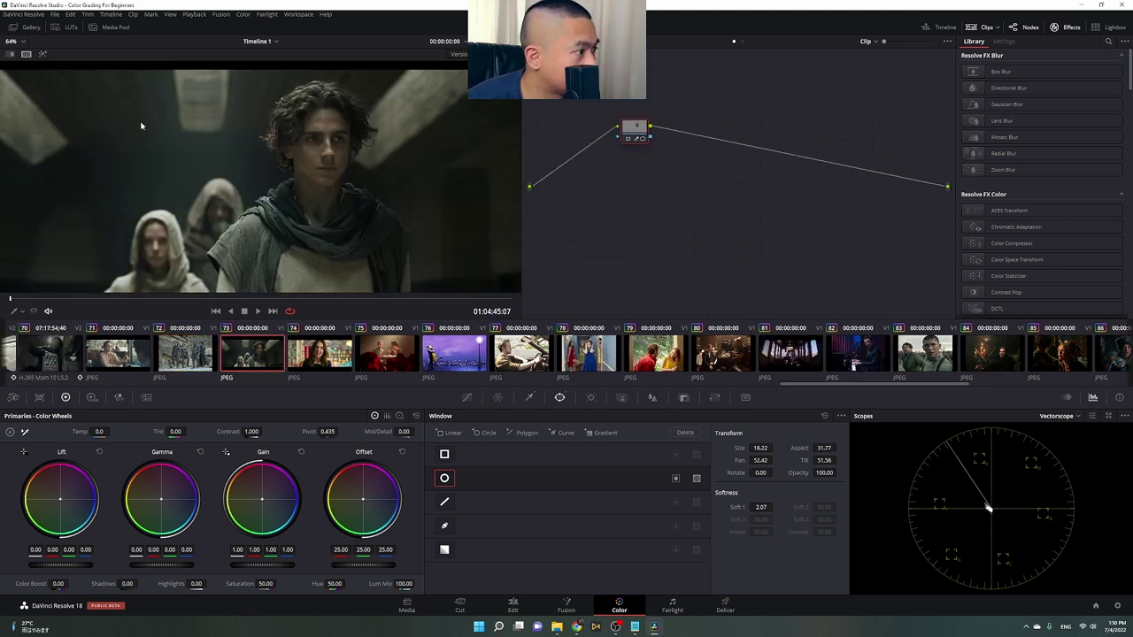
pyautogui.click(41, 54)
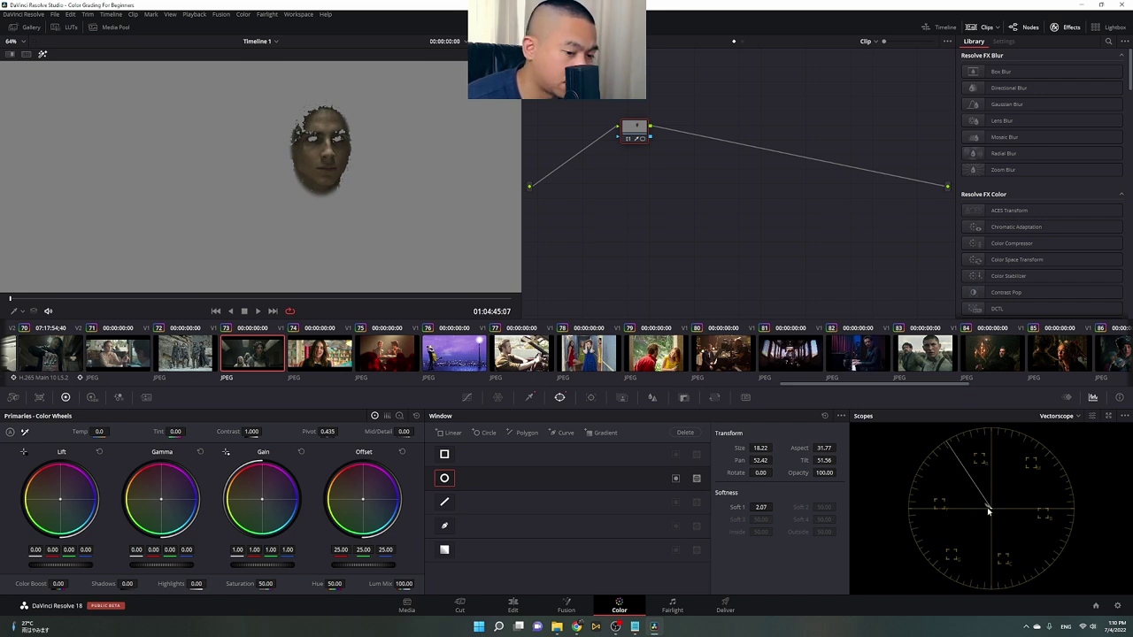
pyautogui.click(32, 54)
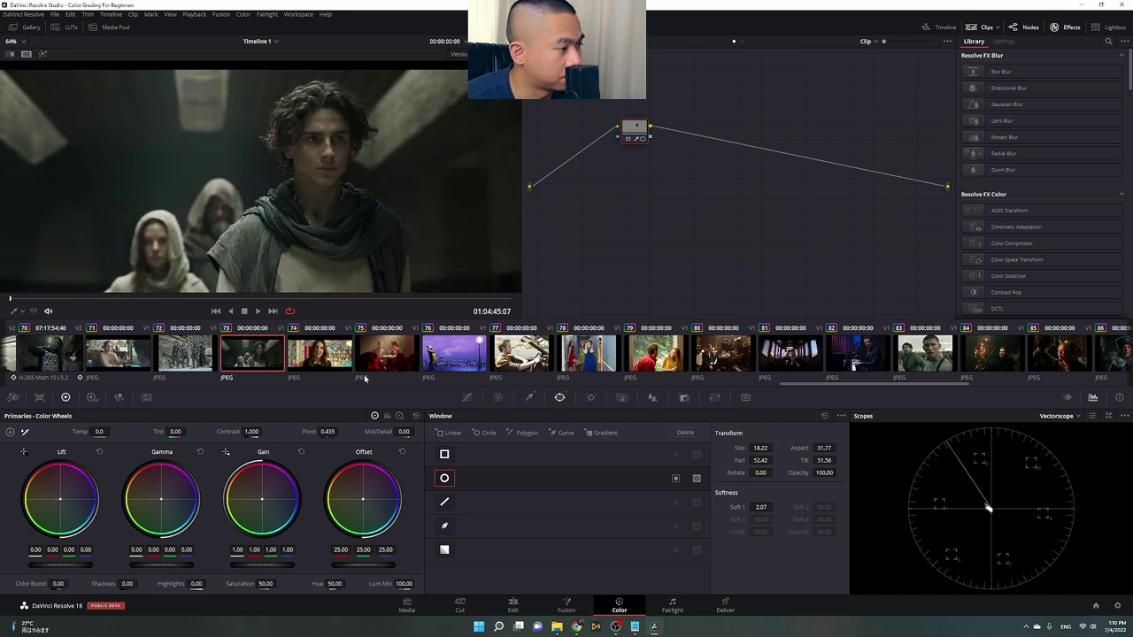
# Go to clip 74 and compare the full image with the highlighted face on the vectorscope.
pyautogui.press('Down')
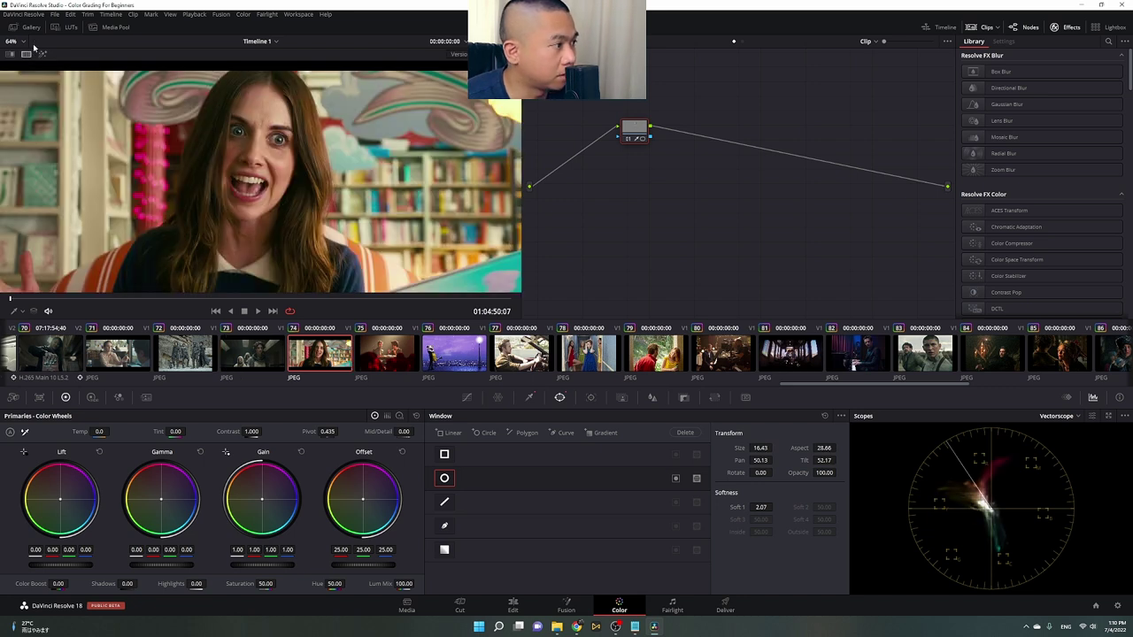
pyautogui.click(41, 53)
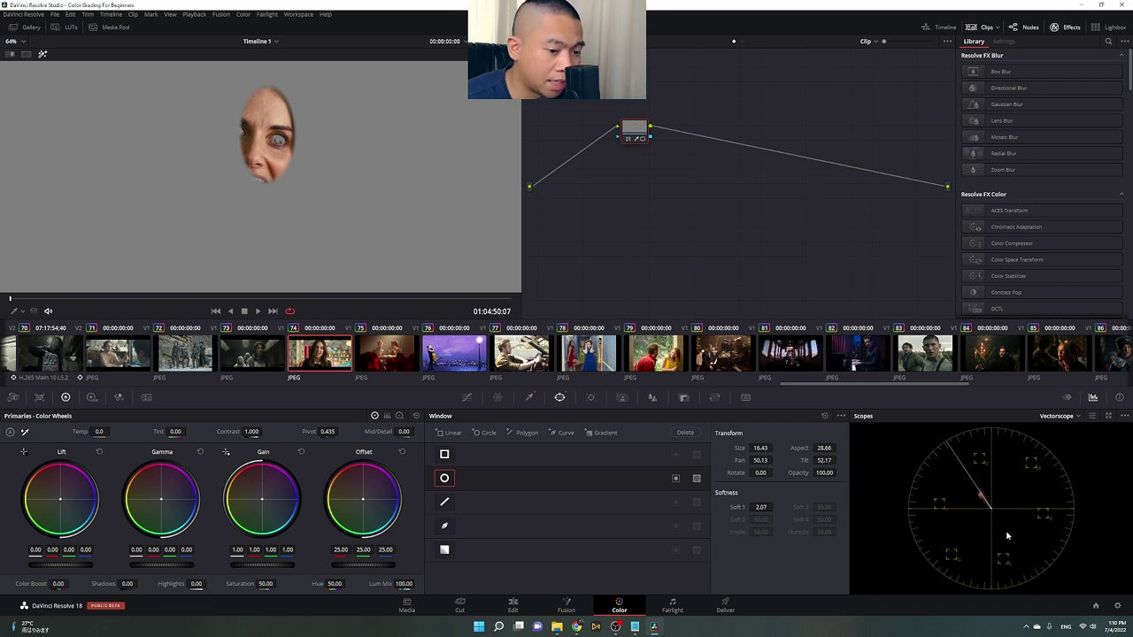
pyautogui.click(41, 54)
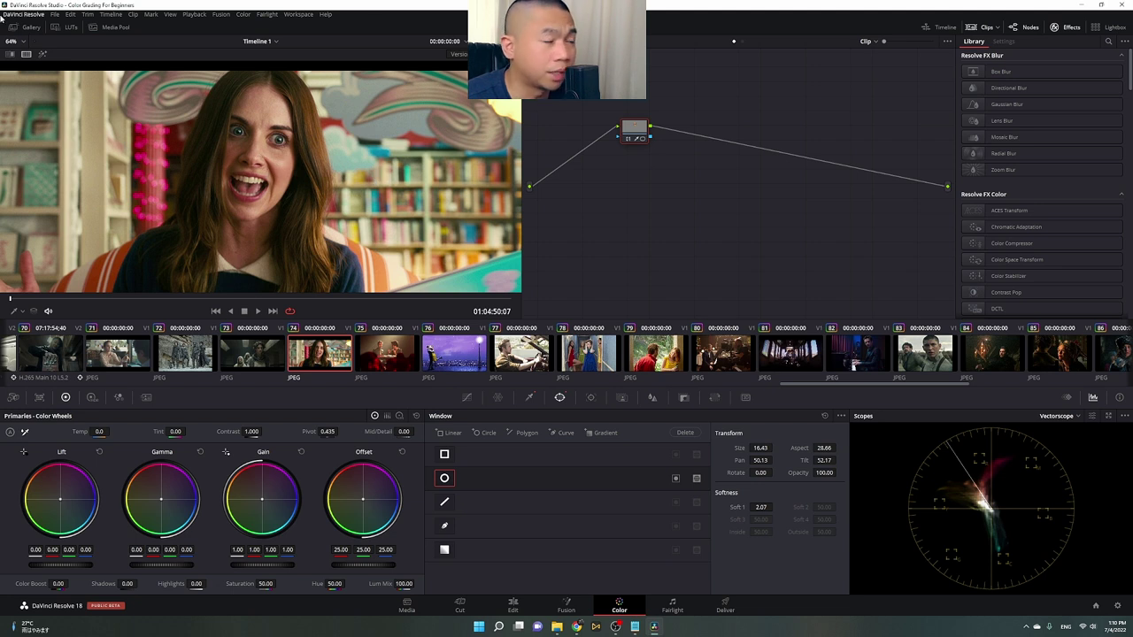
pyautogui.click(43, 53)
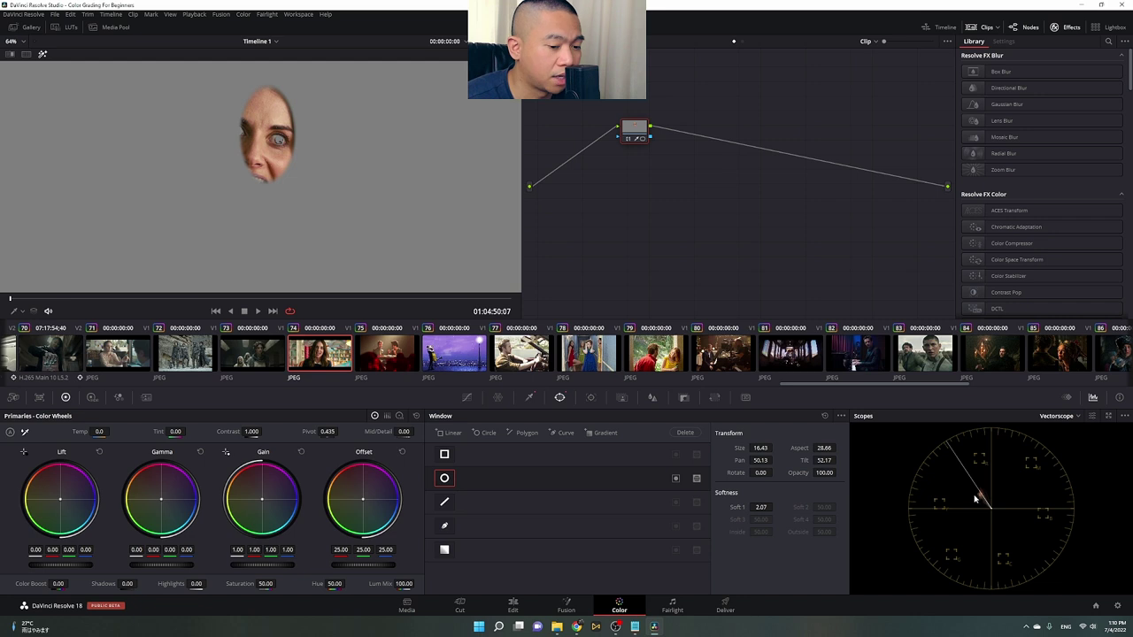
pyautogui.click(41, 54)
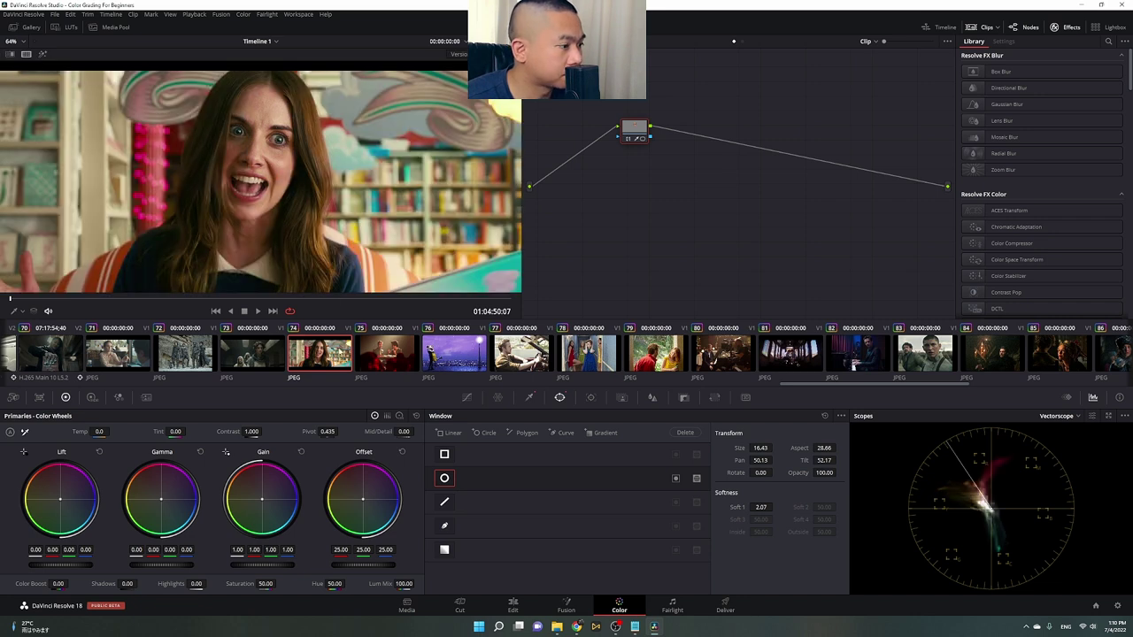
# Open clip 75 and check the suited man's highlighted face against the skin tone line.
pyautogui.click(388, 361)
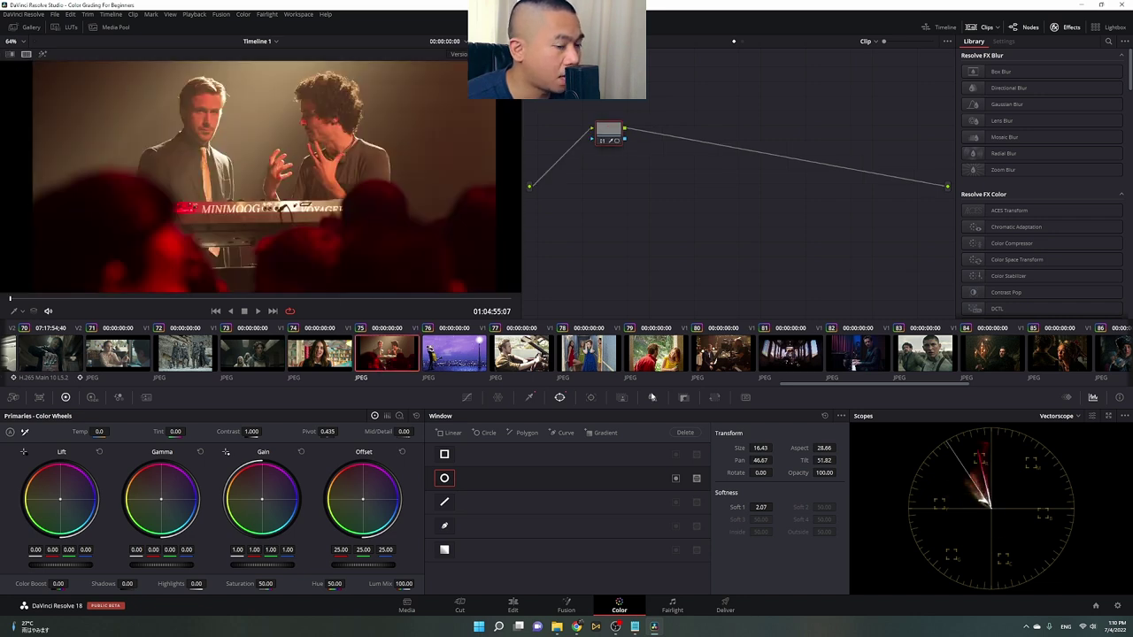
pyautogui.click(42, 54)
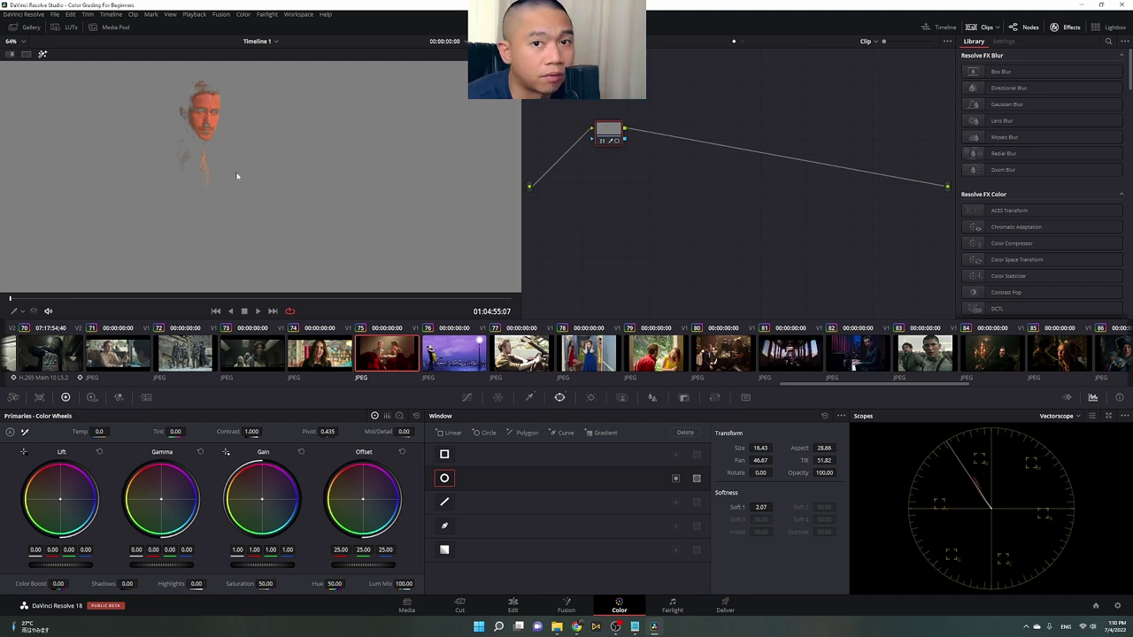
pyautogui.click(41, 54)
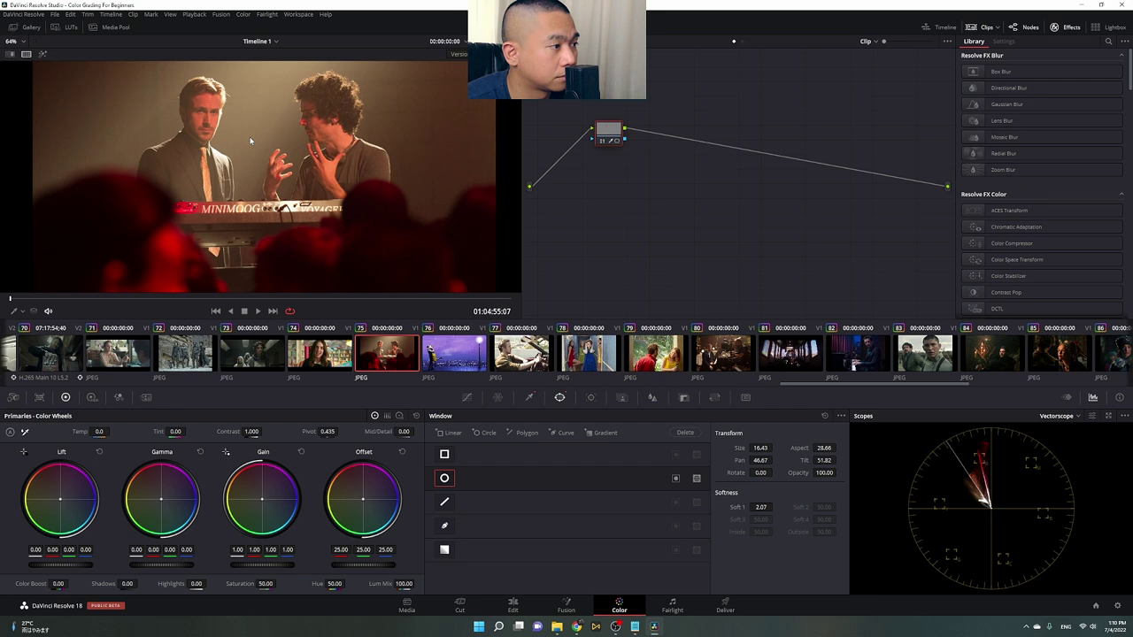
# Isolate the suited man's face and shift its gamma red to about -0.07 and its gain to about red 0.84, green 1.05, blue 1.02.
pyautogui.click(42, 55)
pyautogui.scroll(4, 198, 97)
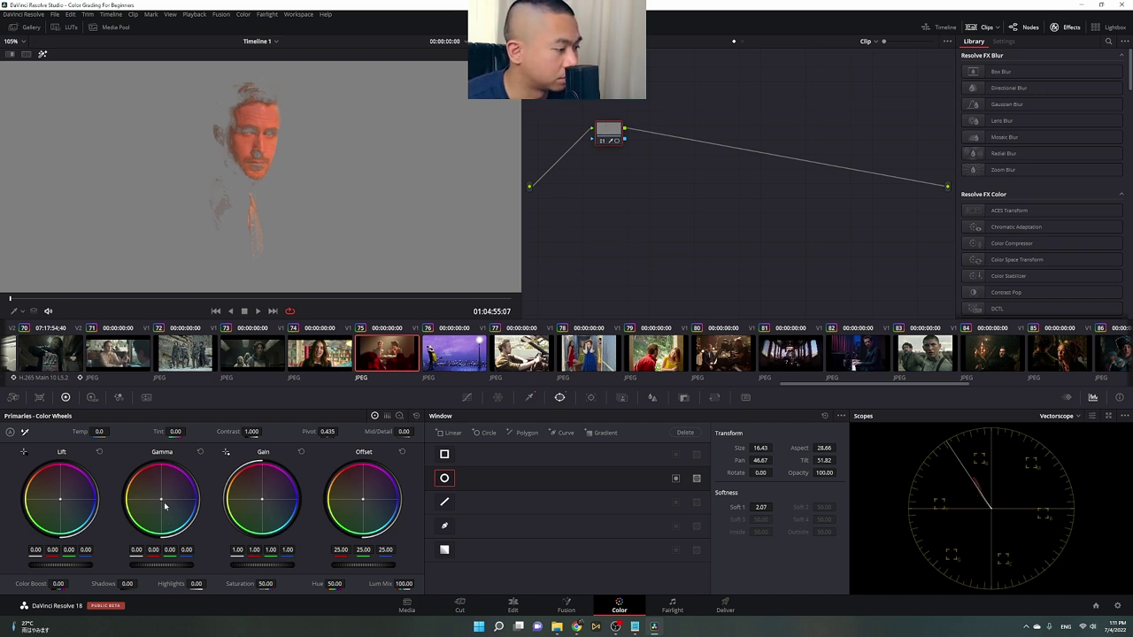
pyautogui.moveTo(161, 503); pyautogui.dragTo(161, 505)
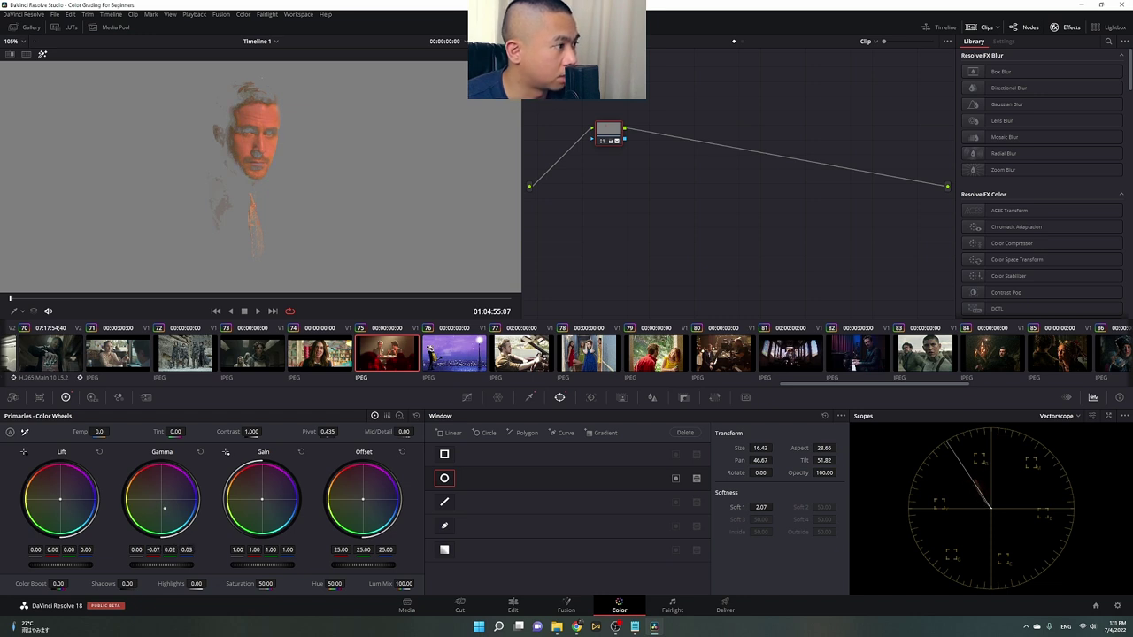
pyautogui.moveTo(261, 499); pyautogui.dragTo(262, 501)
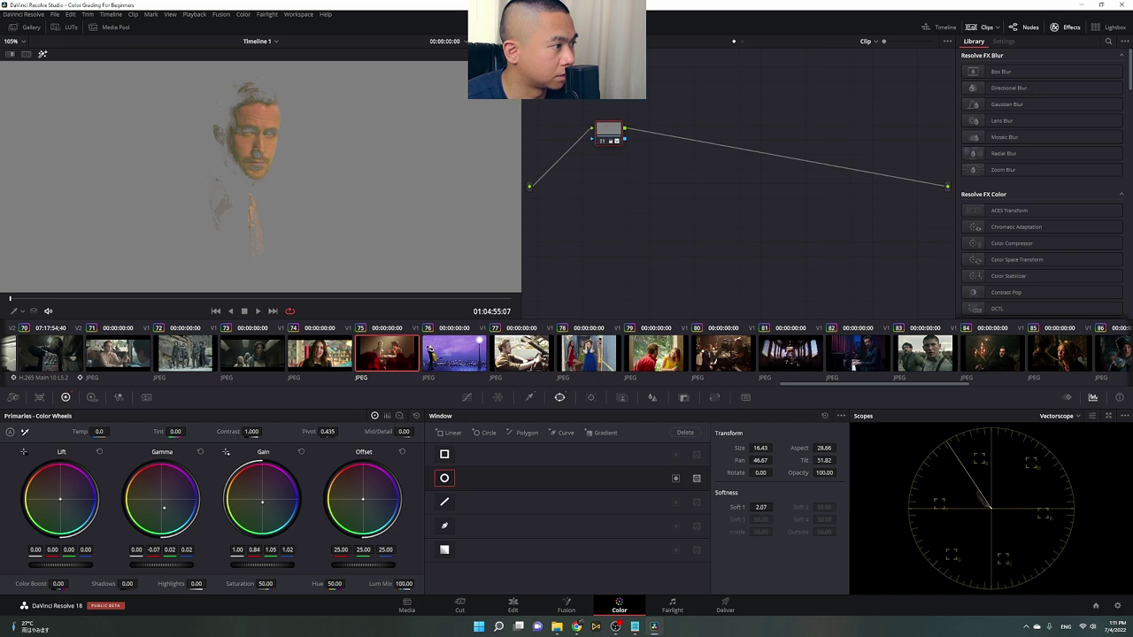
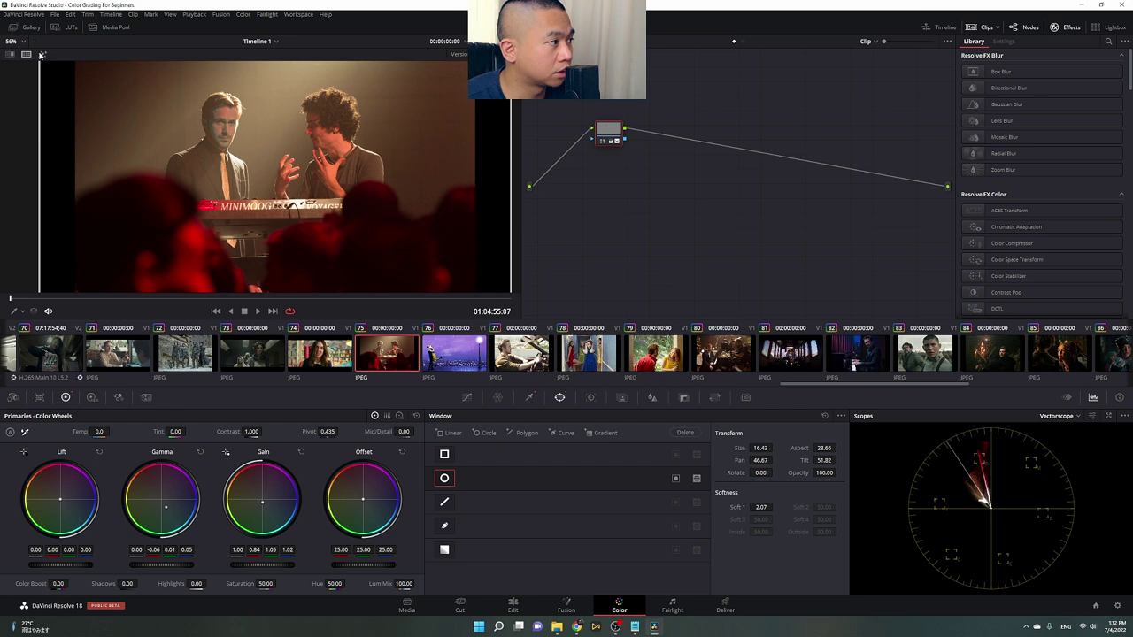
# Fine-tune the isolated face's gain to about red 0.88, green 1.03, blue 1.02 and gamma to about red -0.04, green 0.01, blue 0.03.
pyautogui.scroll(3, 170, 128)
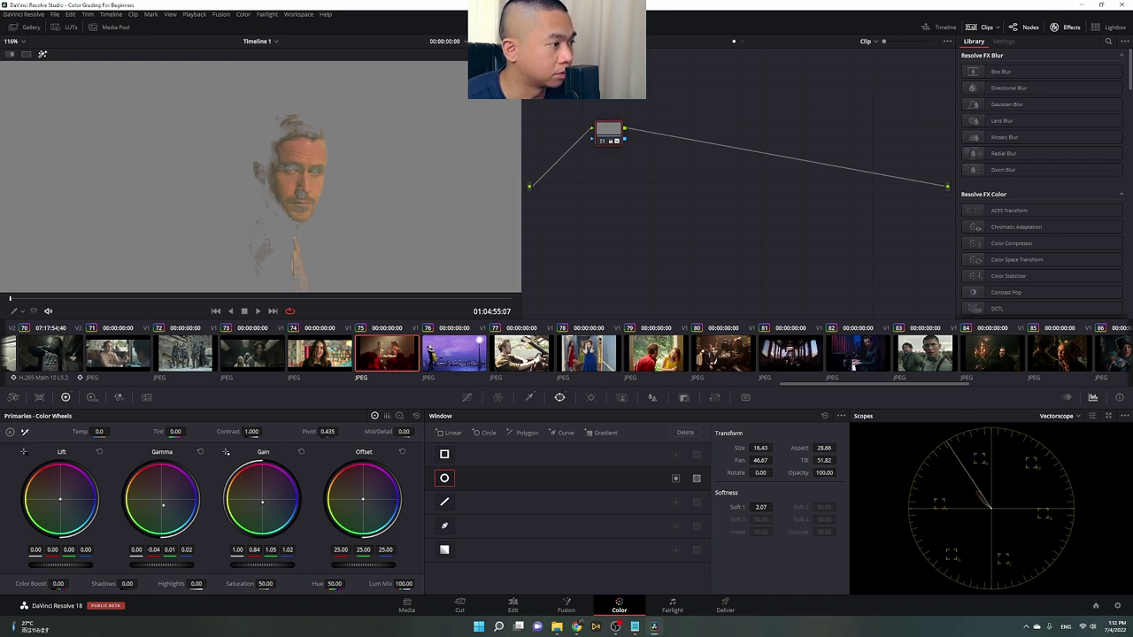
pyautogui.moveTo(269, 504); pyautogui.dragTo(267, 505)
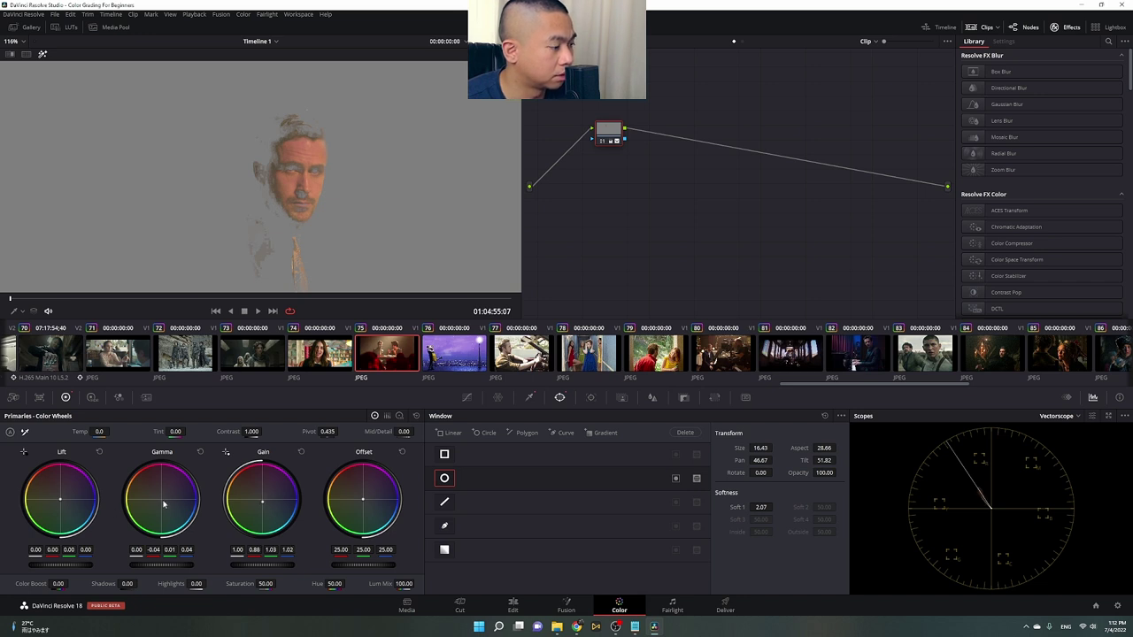
pyautogui.moveTo(162, 504); pyautogui.dragTo(164, 504)
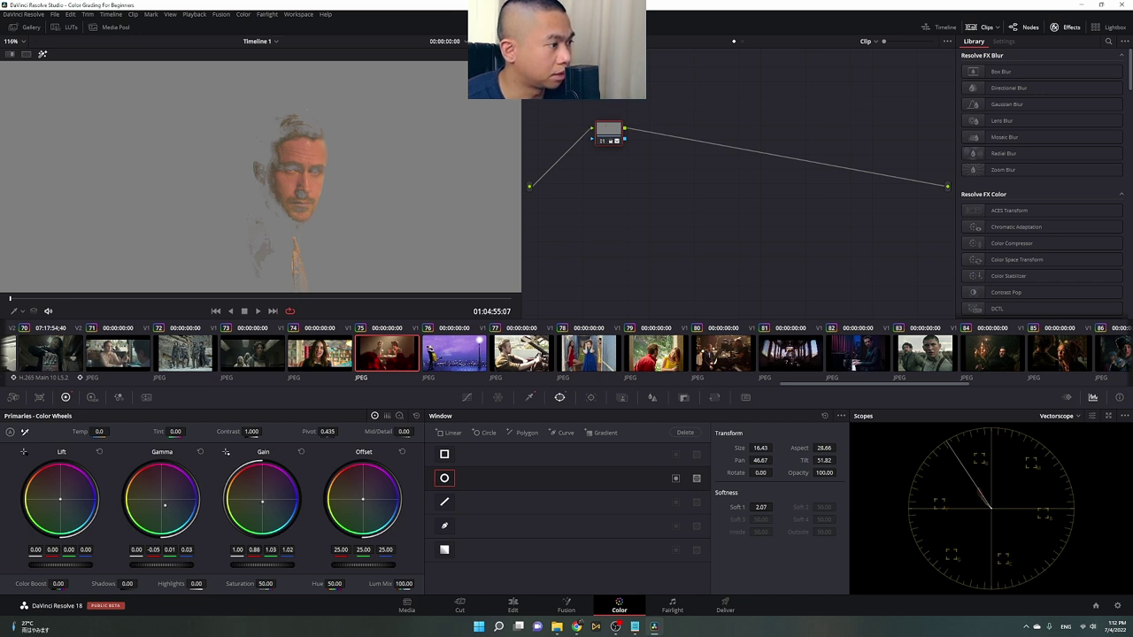
pyautogui.scroll(-3, 372, 115)
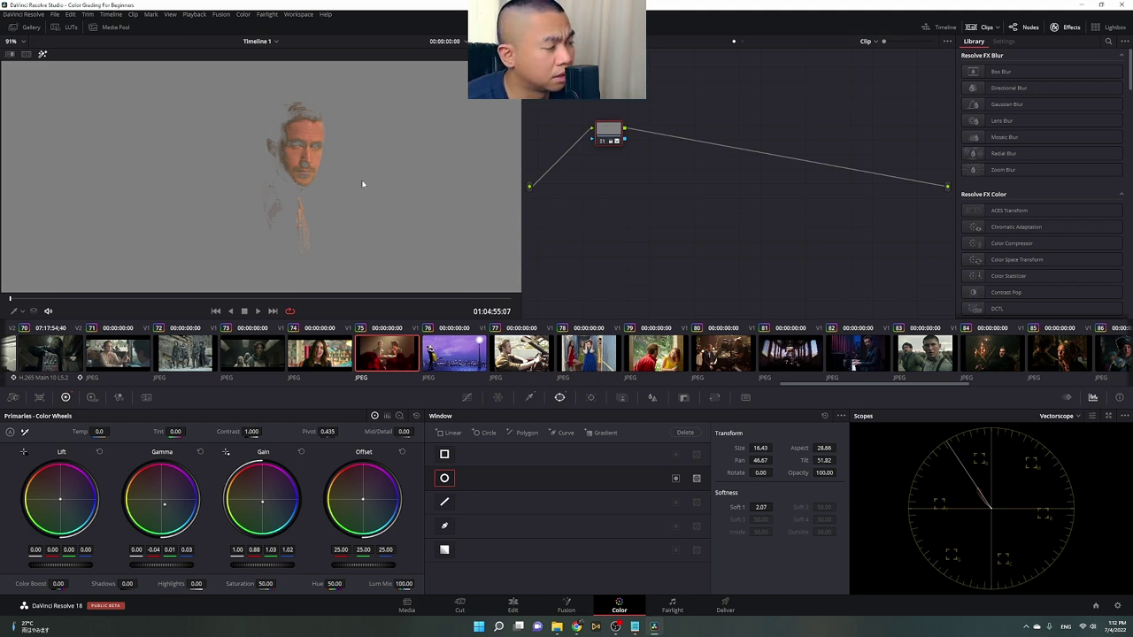
pyautogui.moveTo(361, 185); pyautogui.dragTo(295, 189)
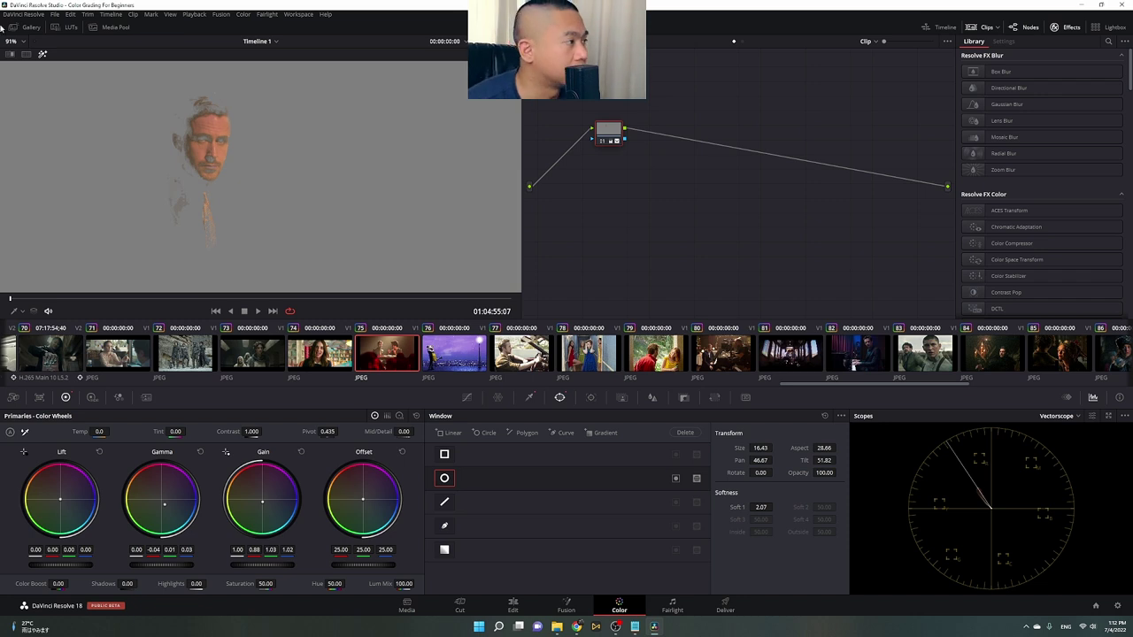
# Compare clip 75's full graded image with the suited man's isolated face on the vectorscope.
pyautogui.click(41, 54)
pyautogui.scroll(-4, 319, 230)
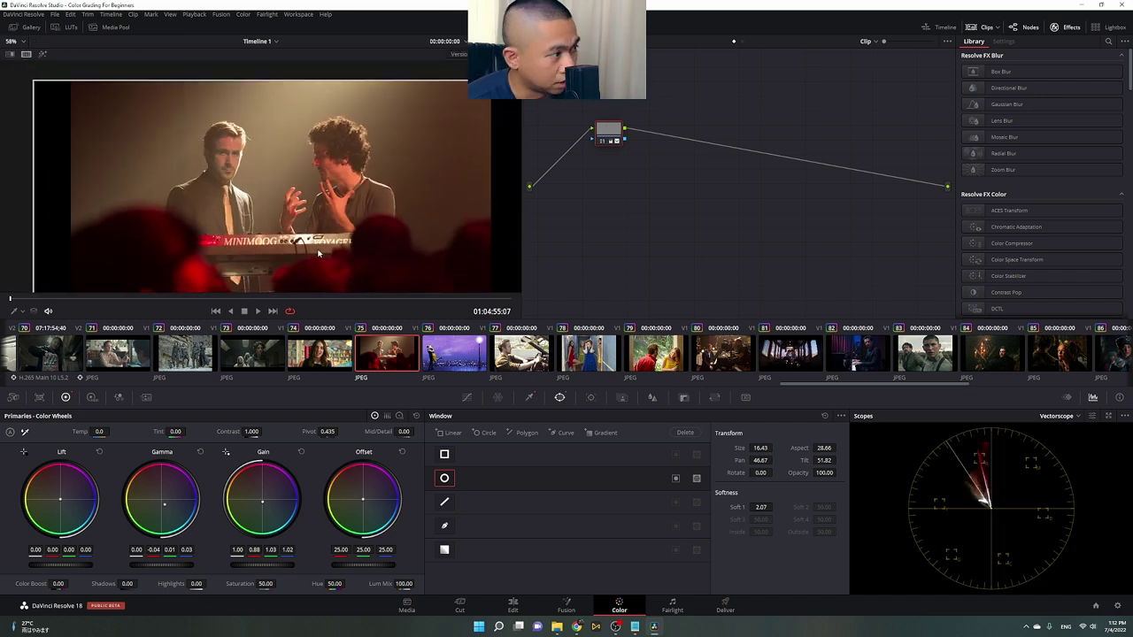
pyautogui.moveTo(319, 254); pyautogui.dragTo(308, 192)
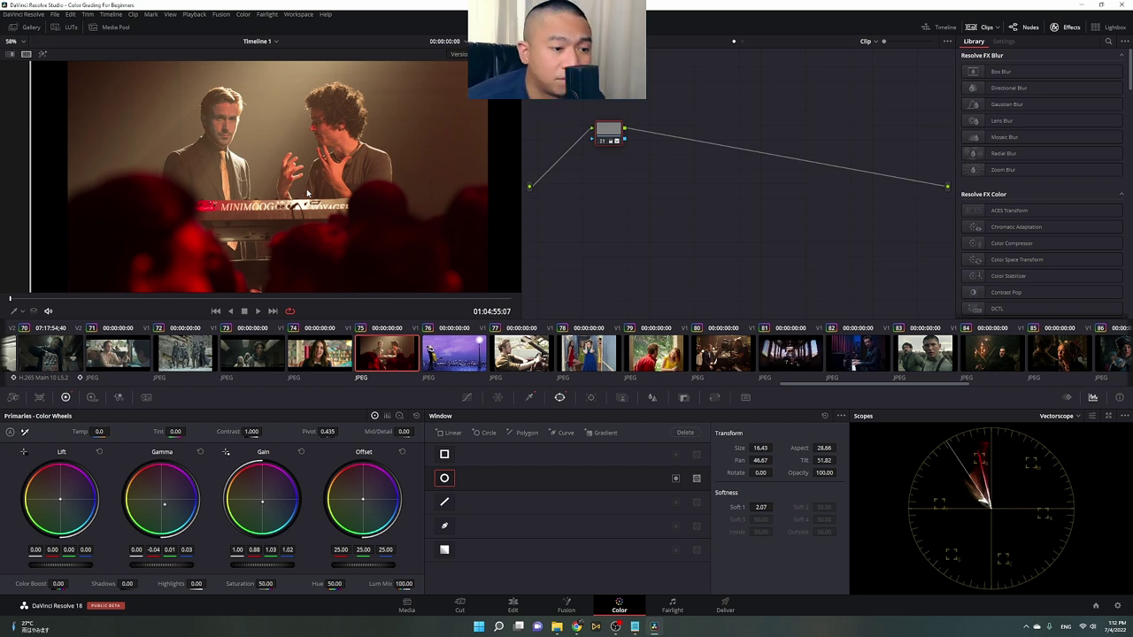
pyautogui.click(42, 54)
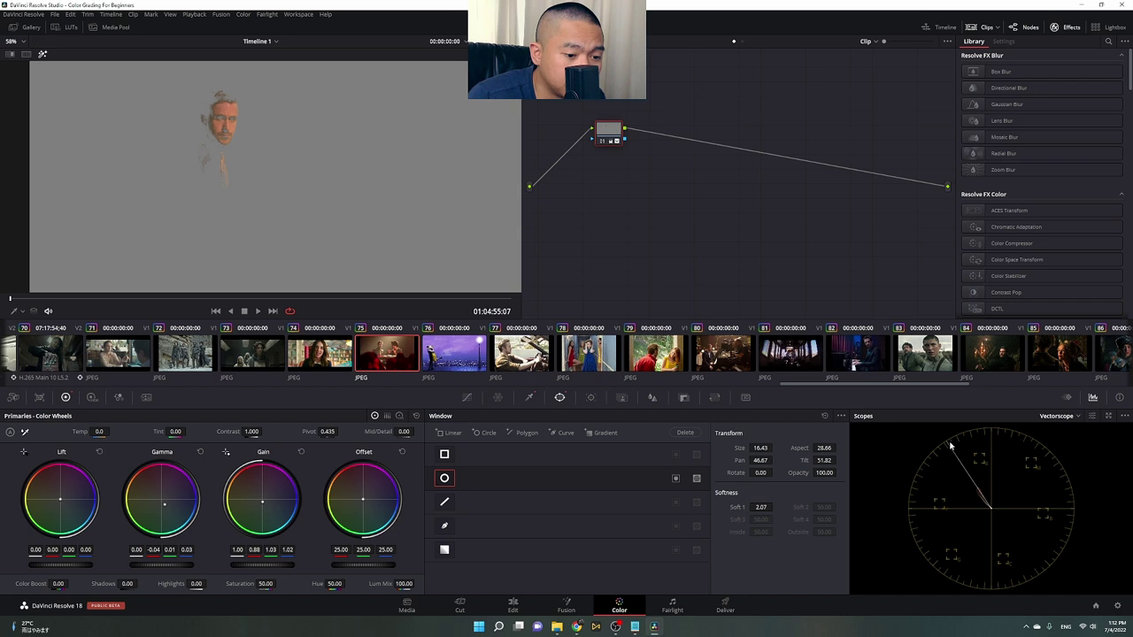
pyautogui.click(1092, 415)
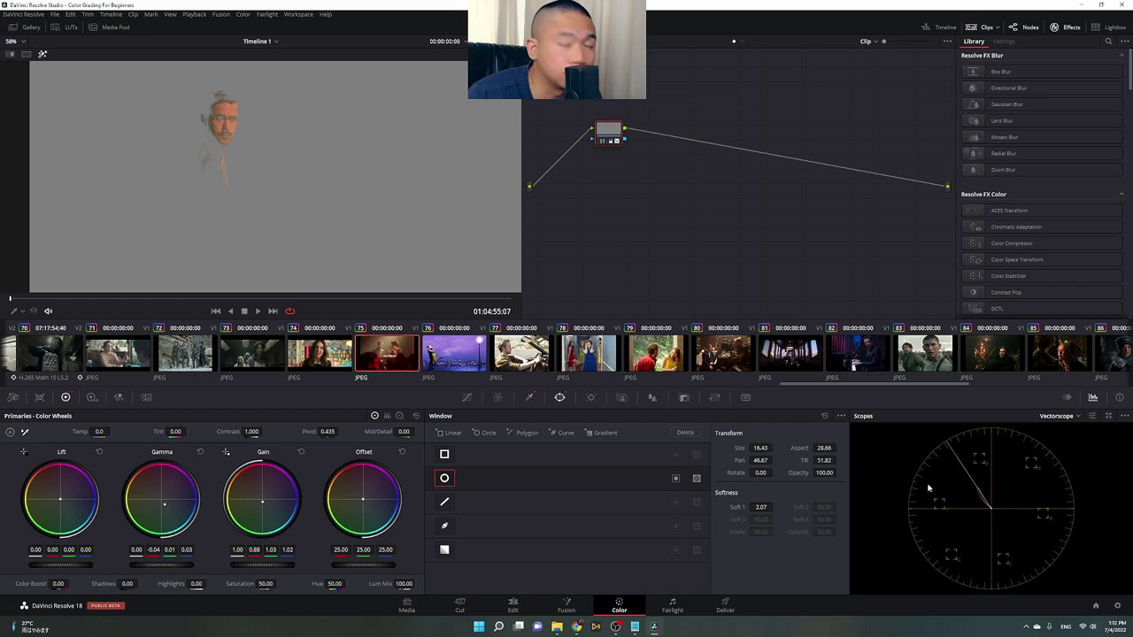
pyautogui.click(42, 53)
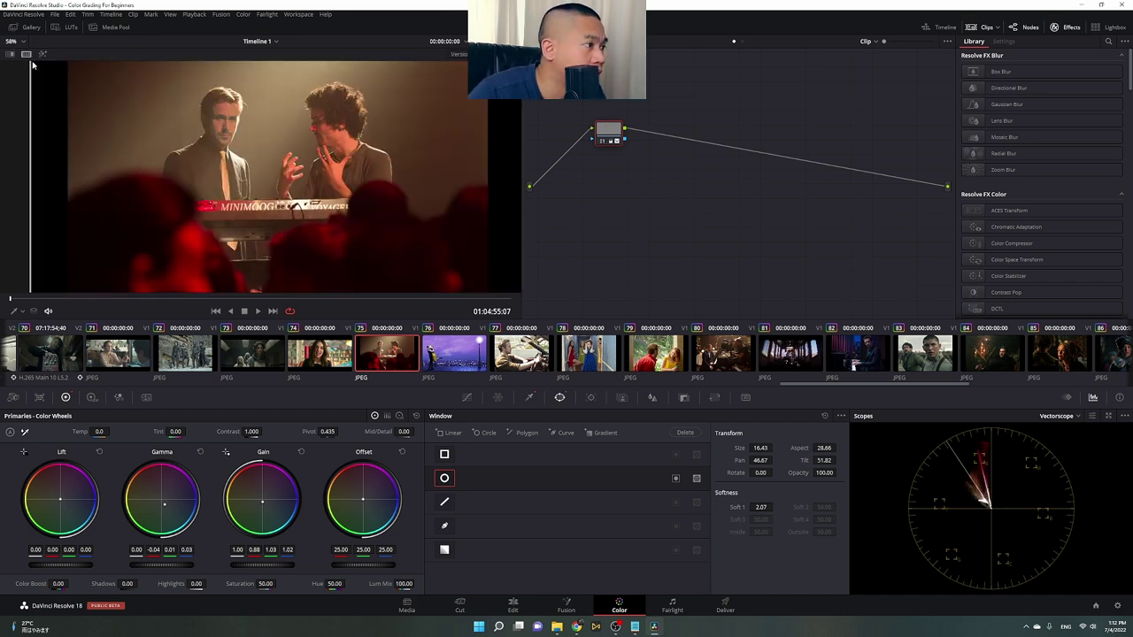
pyautogui.scroll(-1, 445, 156)
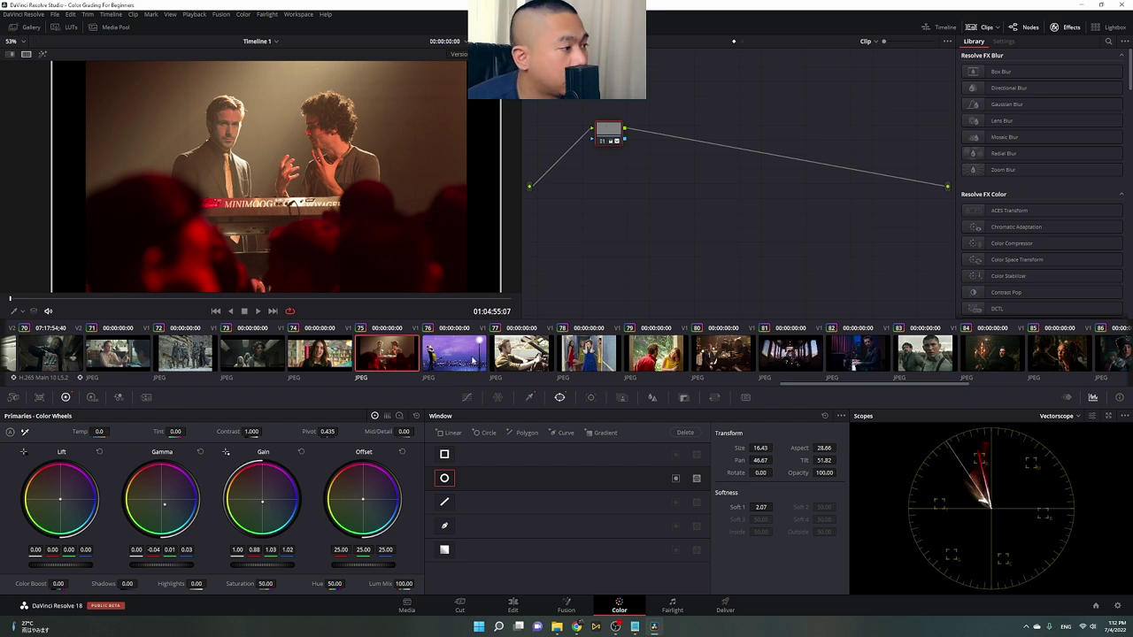
# Move the playhead to 01:04:56:16 and recheck the suited man's highlighted face against the skin tone line.
pyautogui.scroll(2, 433, 199)
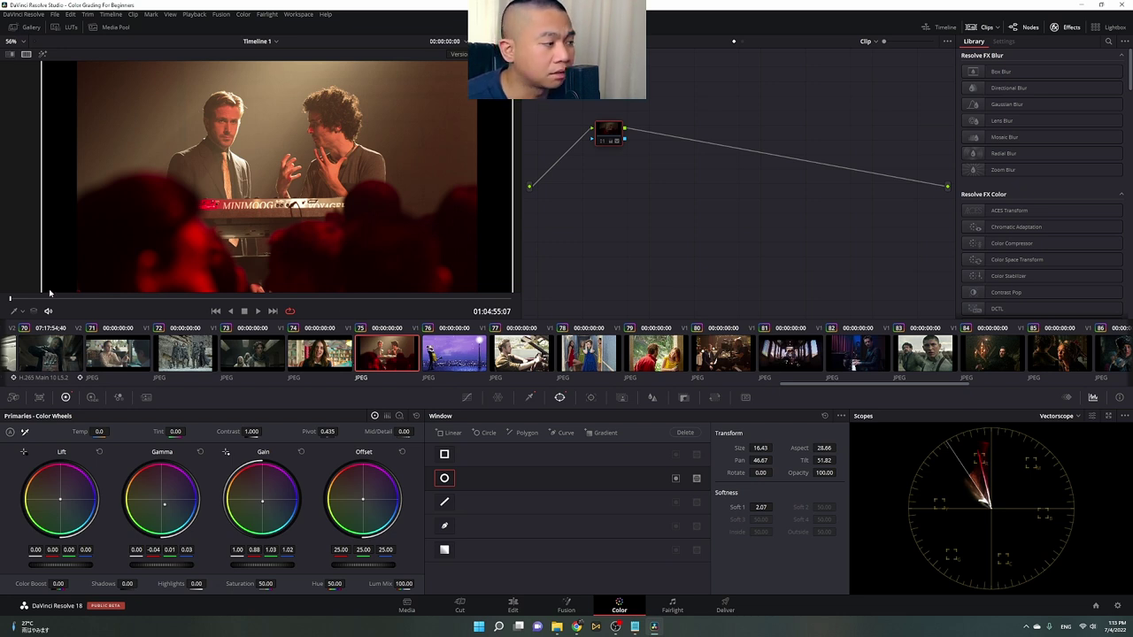
pyautogui.moveTo(112, 300); pyautogui.dragTo(142, 301)
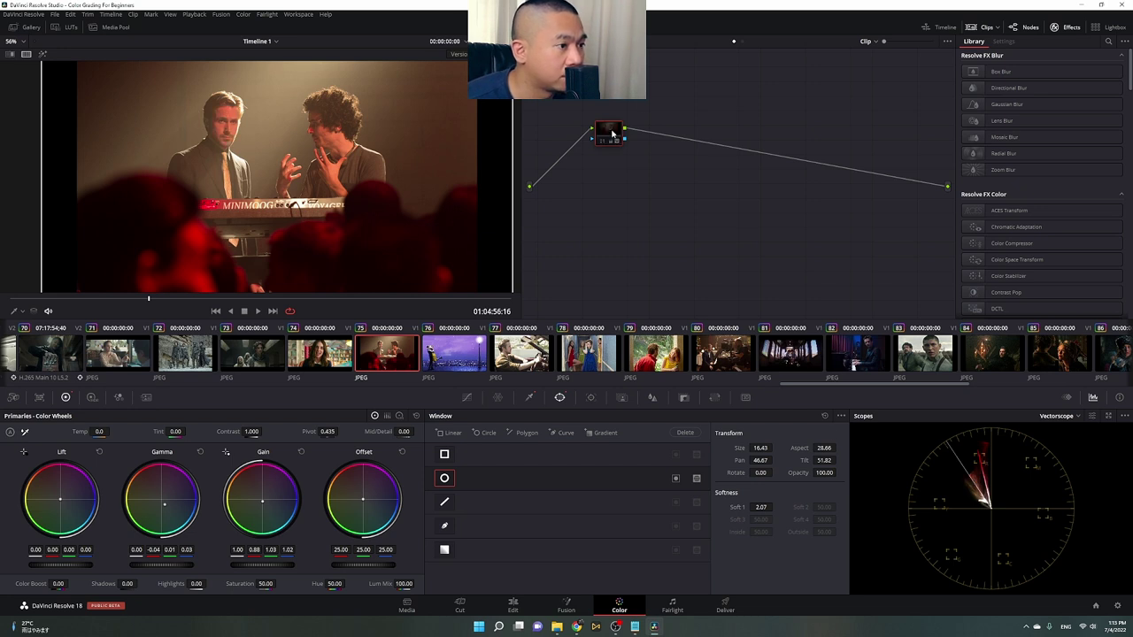
pyautogui.click(43, 54)
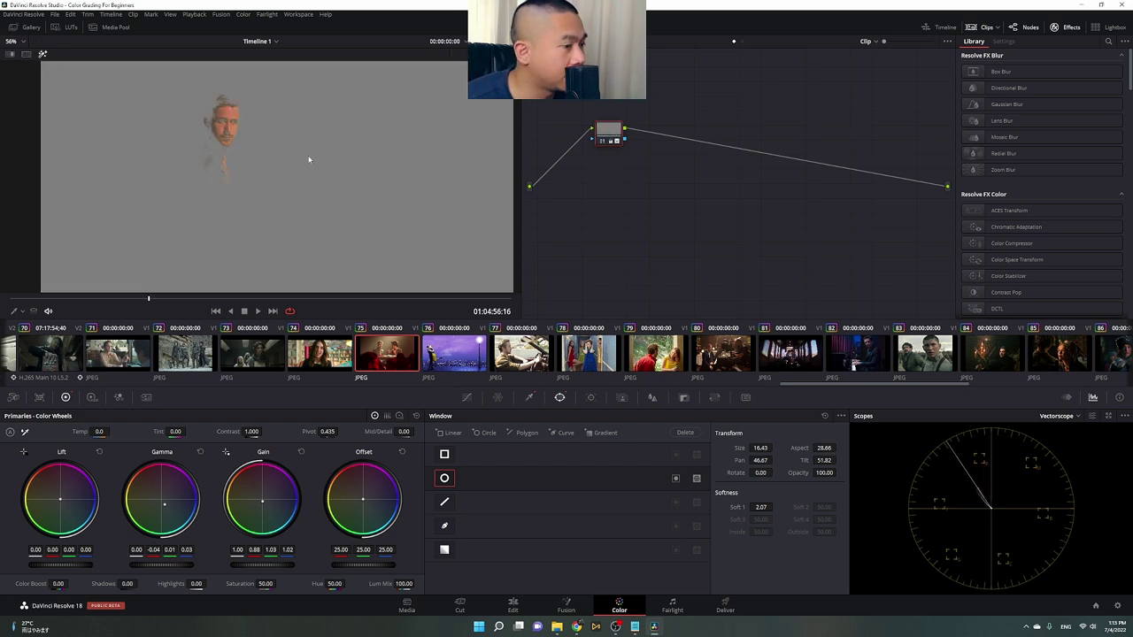
pyautogui.click(42, 54)
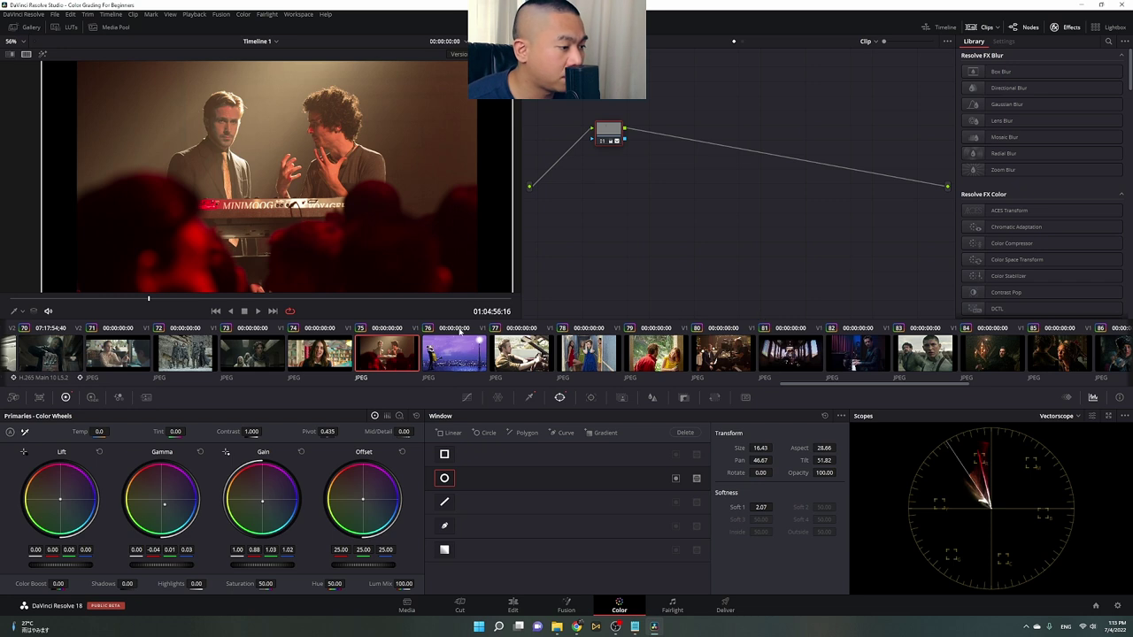
# Open clip 76, sample the embracing woman's arm with the qualifier and display only the selected skin.
pyautogui.click(459, 356)
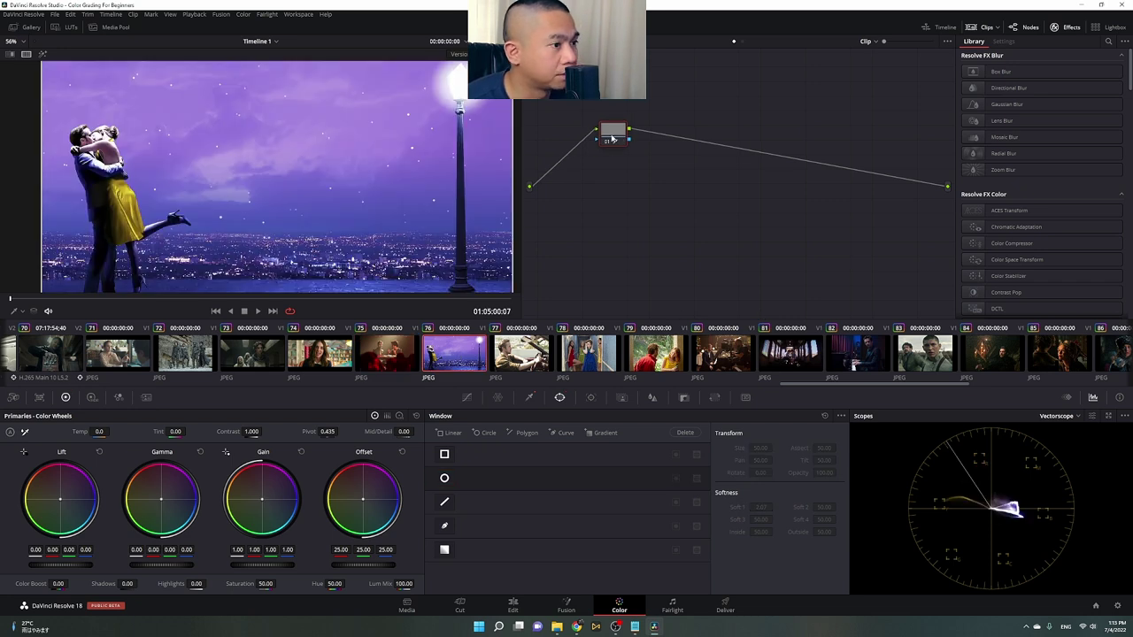
pyautogui.moveTo(611, 134); pyautogui.dragTo(594, 136)
pyautogui.click(112, 153)
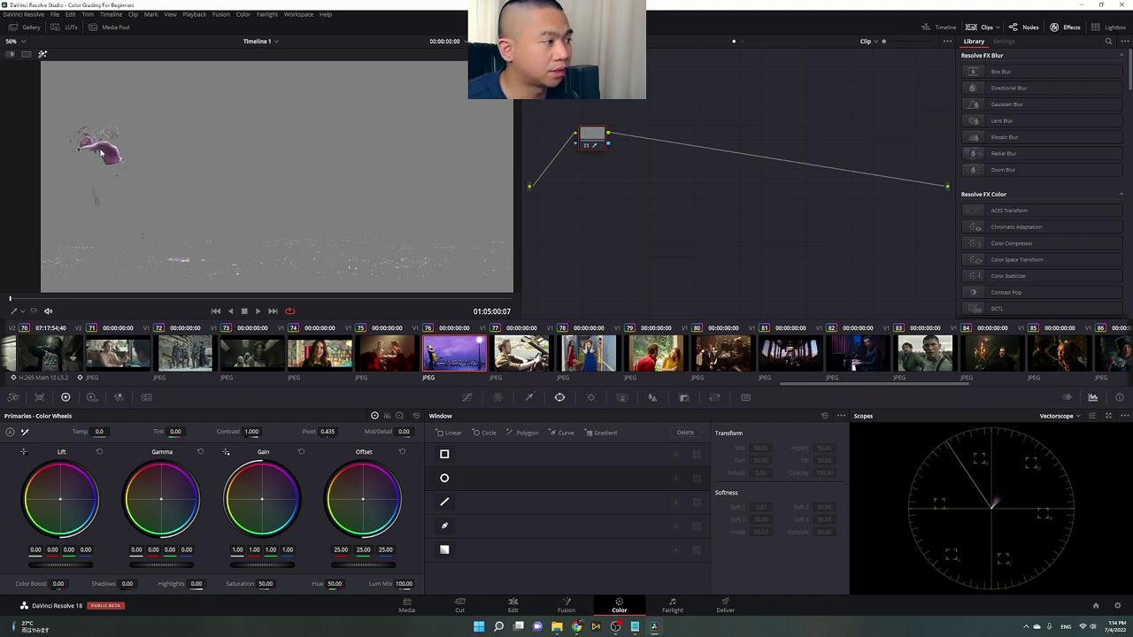
# Set the selected skin's saturation to 39.20 and view the result in the full image of the embracing couple.
pyautogui.moveTo(264, 583); pyautogui.dragTo(279, 584)
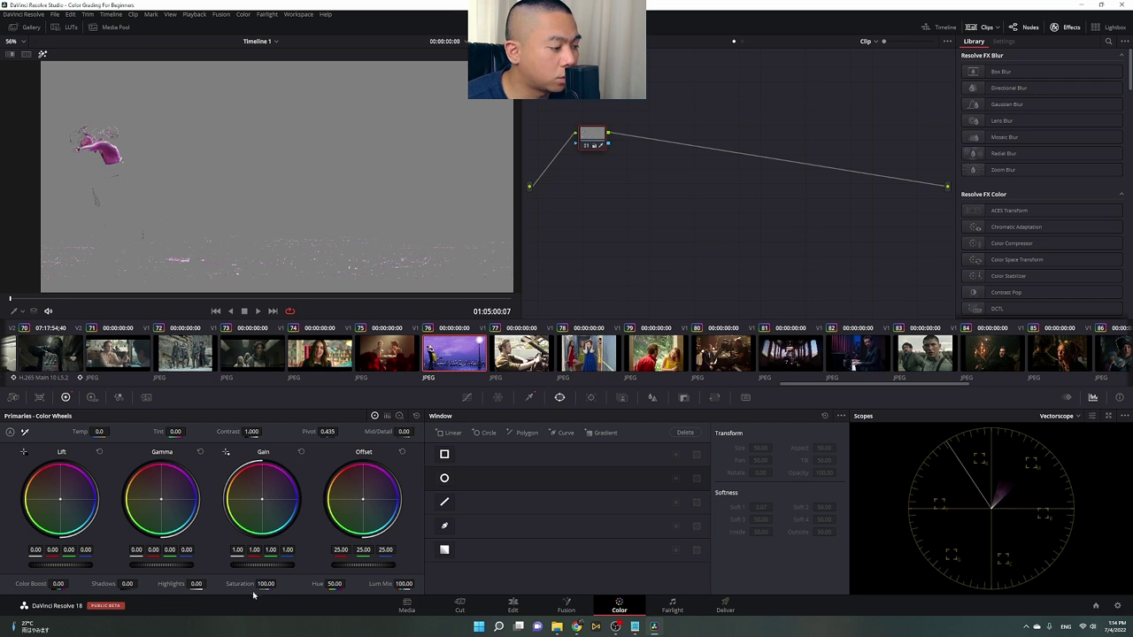
pyautogui.moveTo(265, 583); pyautogui.dragTo(246, 584)
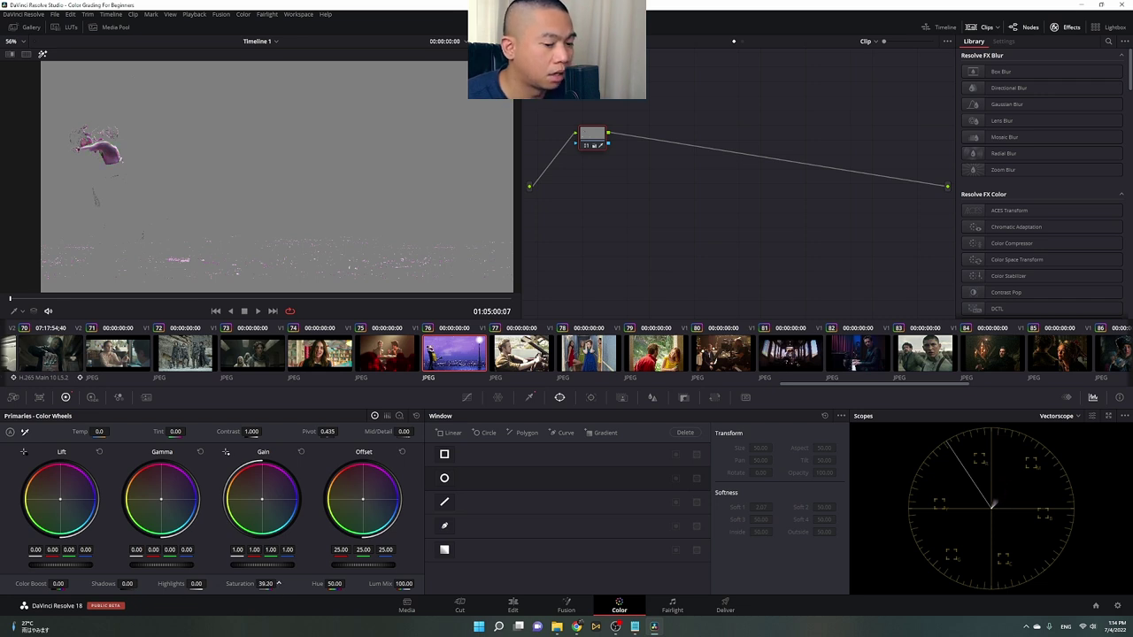
pyautogui.click(26, 54)
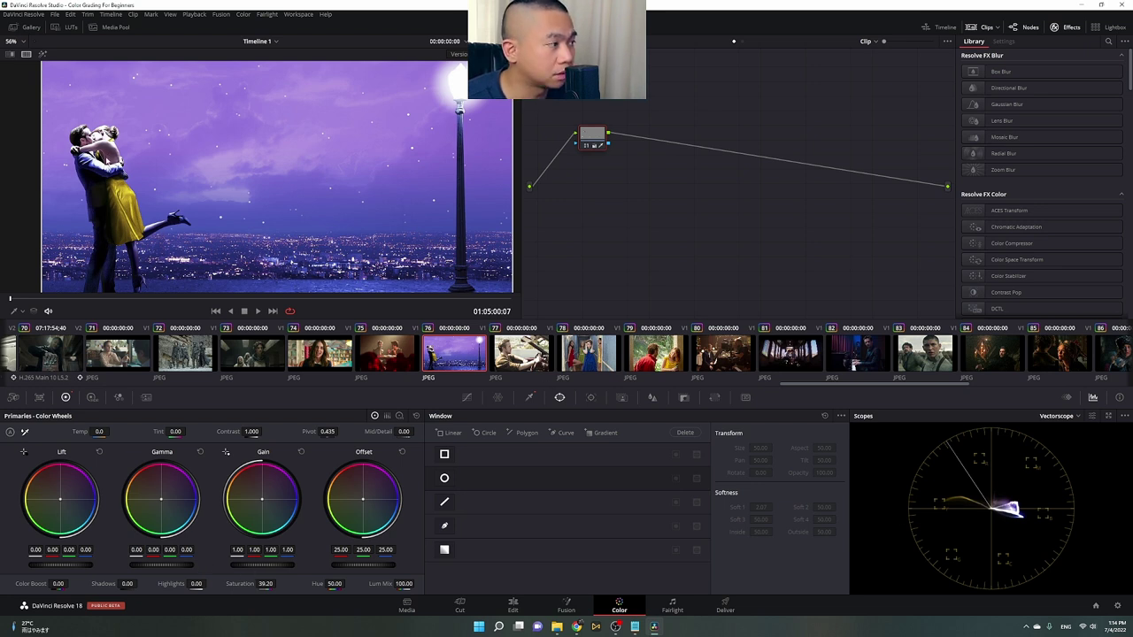
pyautogui.scroll(2, 110, 141)
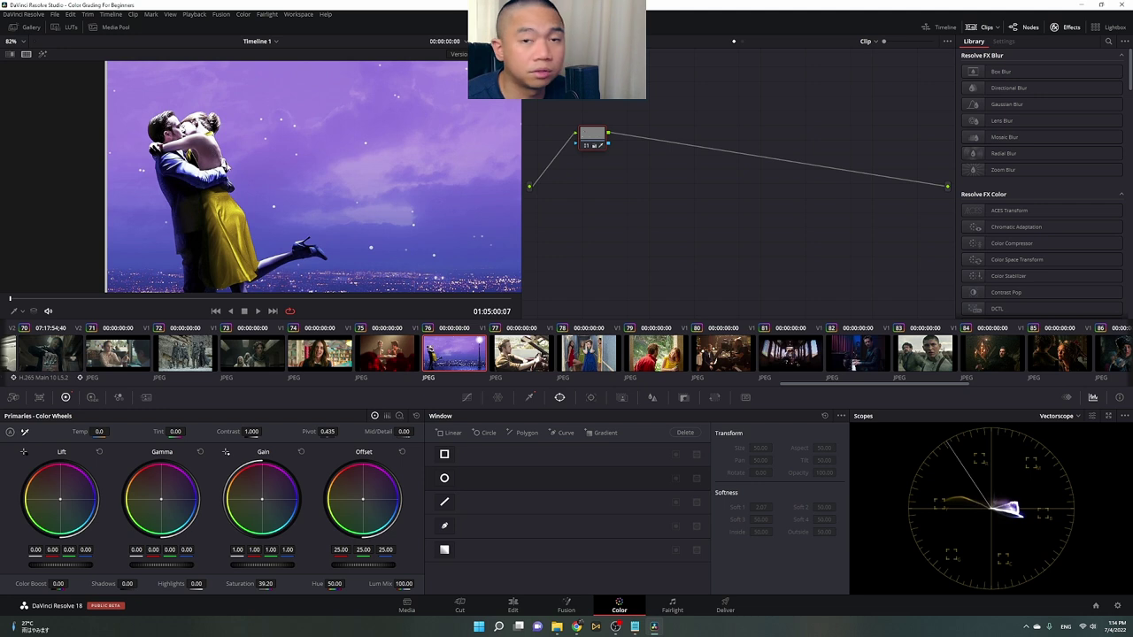
pyautogui.scroll(-3, 268, 171)
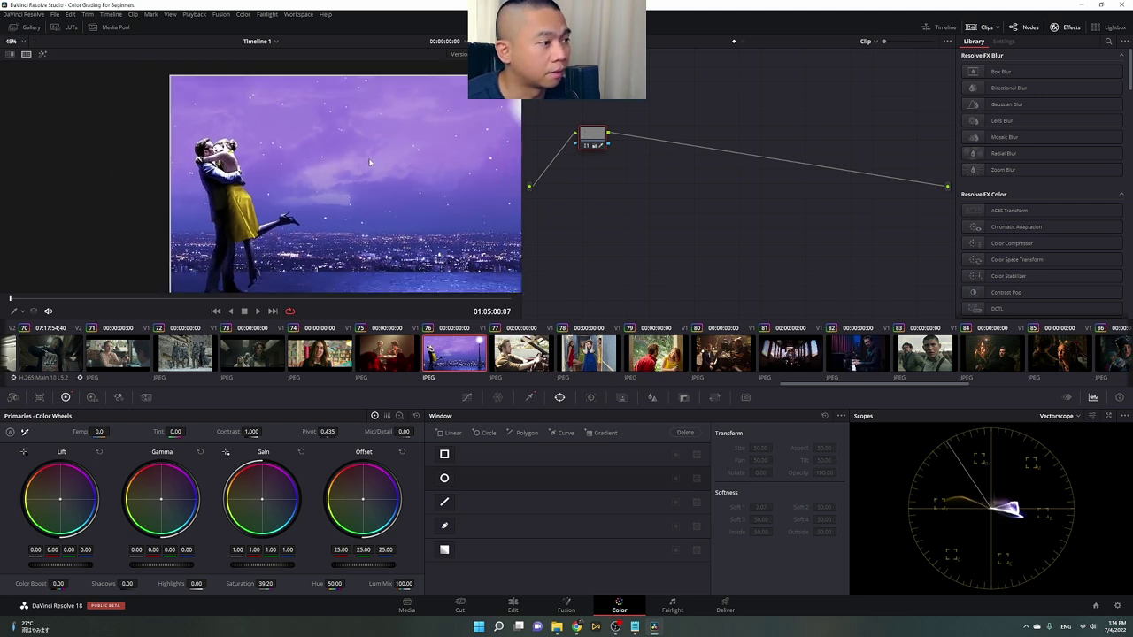
pyautogui.scroll(1, 268, 171)
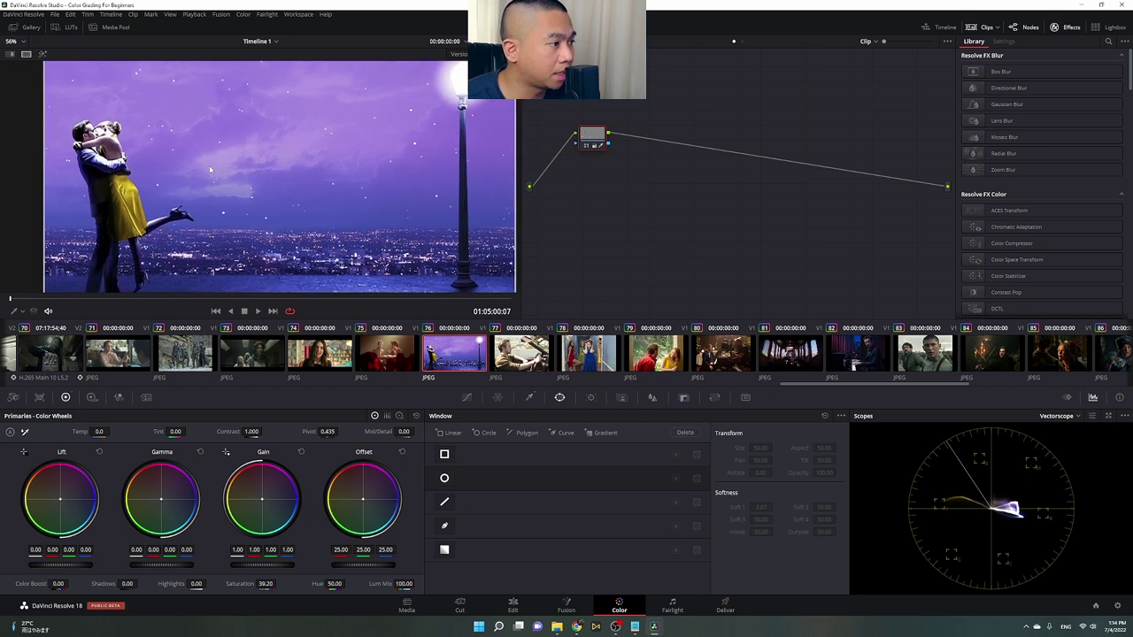
pyautogui.scroll(-1, 257, 165)
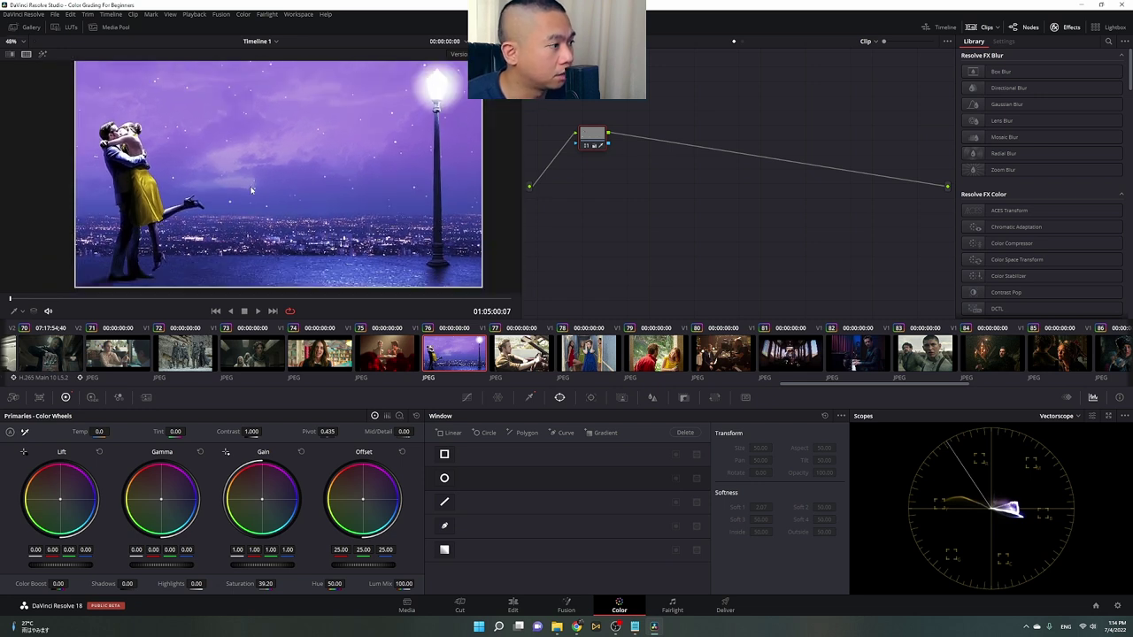
pyautogui.scroll(-1, 253, 193)
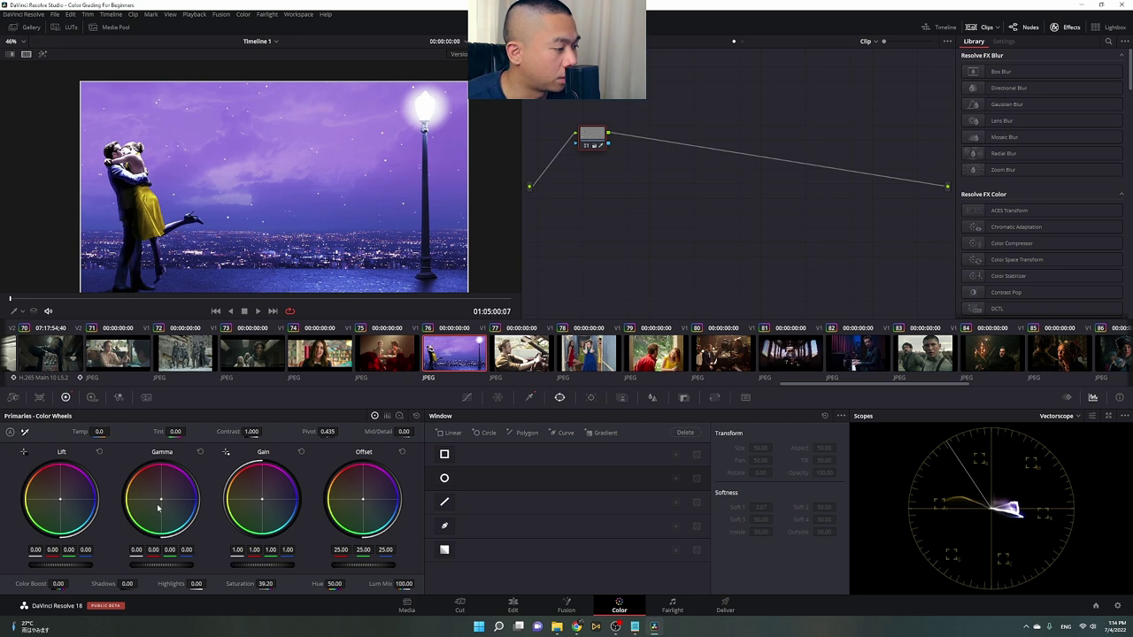
# Isolate the arm selection again and clean its matte with a blur radius of about 14.8 and denoise of 27.1.
pyautogui.click(42, 54)
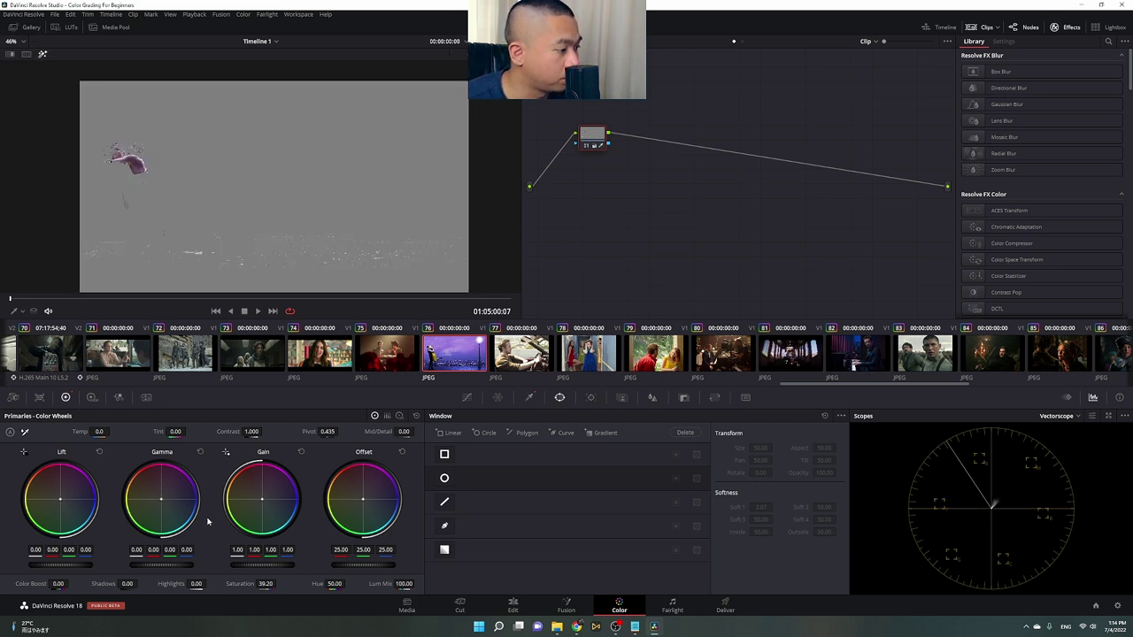
pyautogui.scroll(3, 48, 147)
pyautogui.moveTo(48, 147); pyautogui.dragTo(269, 143)
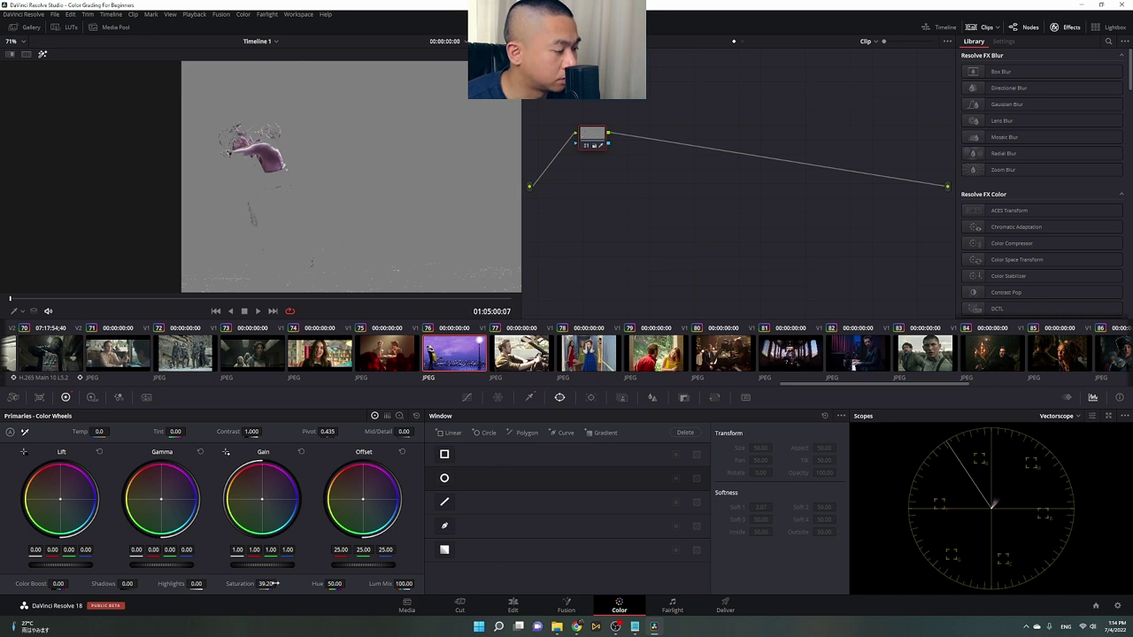
pyautogui.click(528, 397)
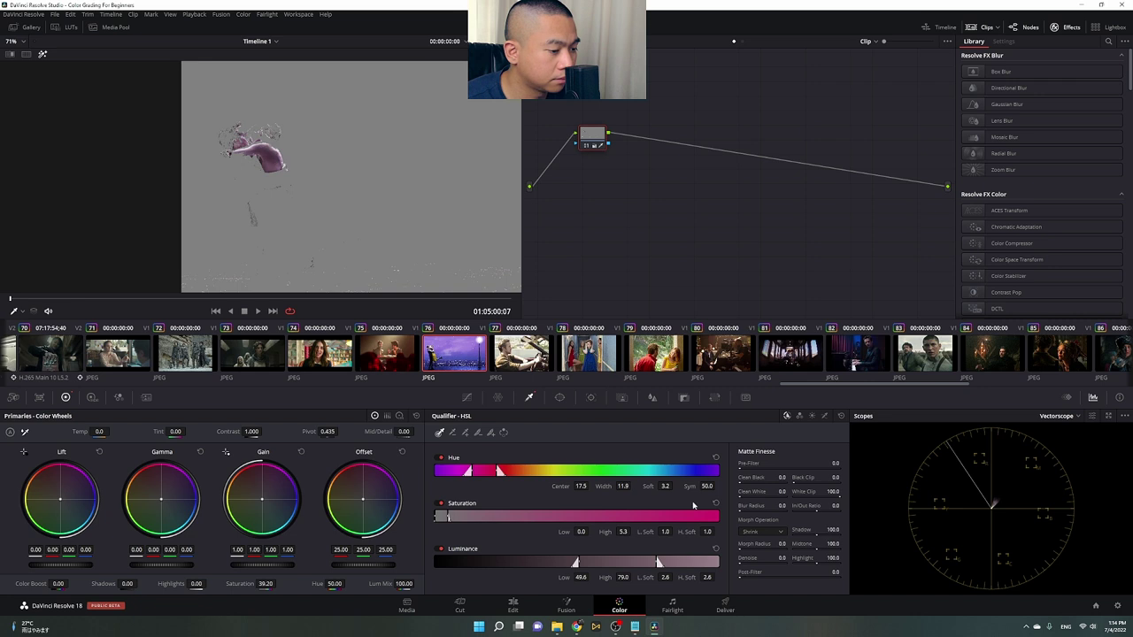
pyautogui.moveTo(748, 559); pyautogui.dragTo(778, 559)
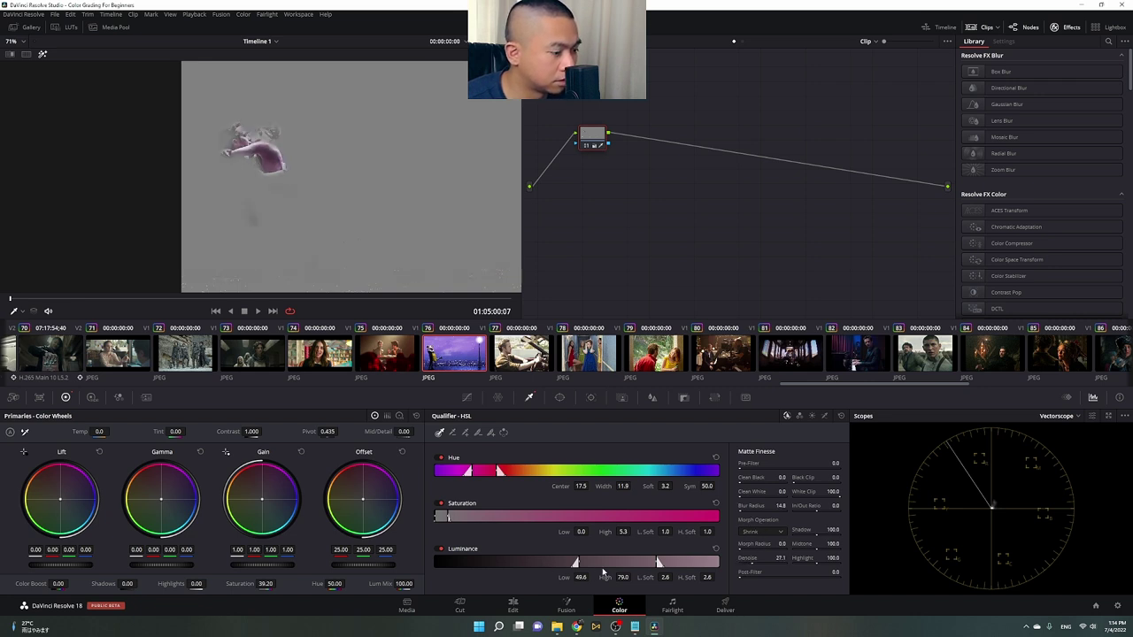
# Refine the arm's qualifier to luminance low 53.5, saturation low 0.9, hue center 14.1 and hue width 14.5.
pyautogui.moveTo(598, 577); pyautogui.dragTo(569, 574)
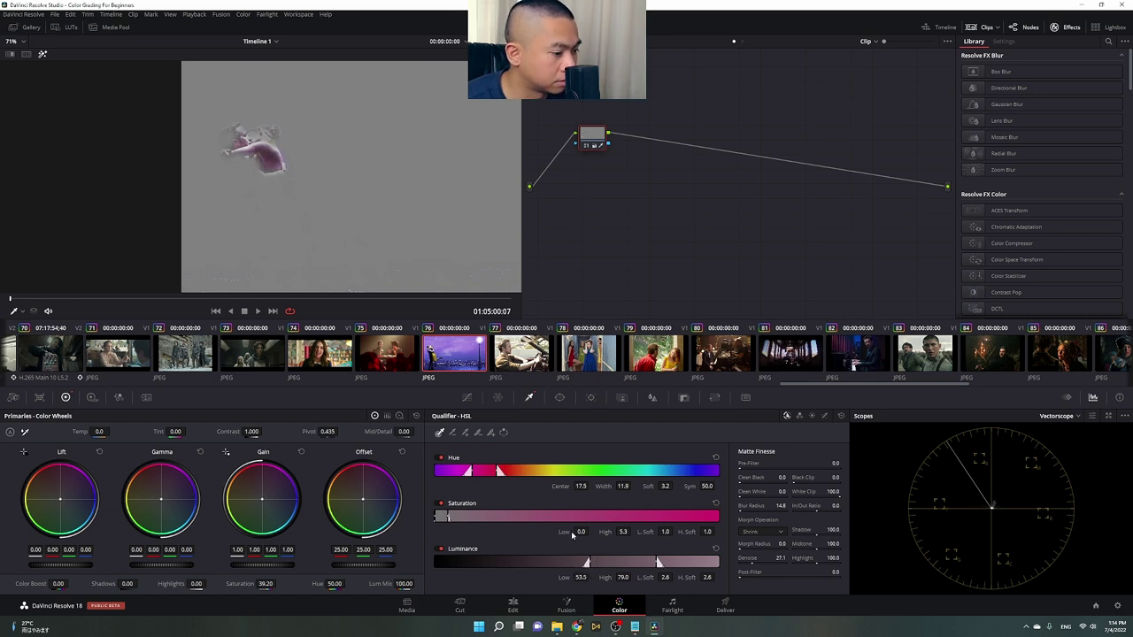
pyautogui.moveTo(580, 532); pyautogui.dragTo(586, 532)
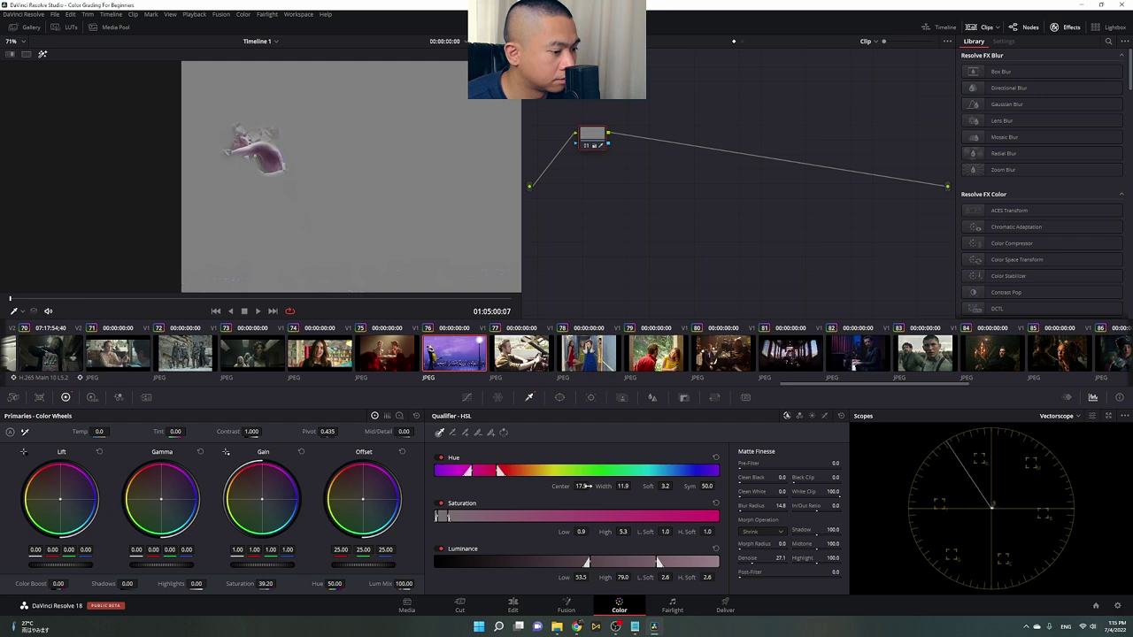
pyautogui.moveTo(586, 486); pyautogui.dragTo(639, 486)
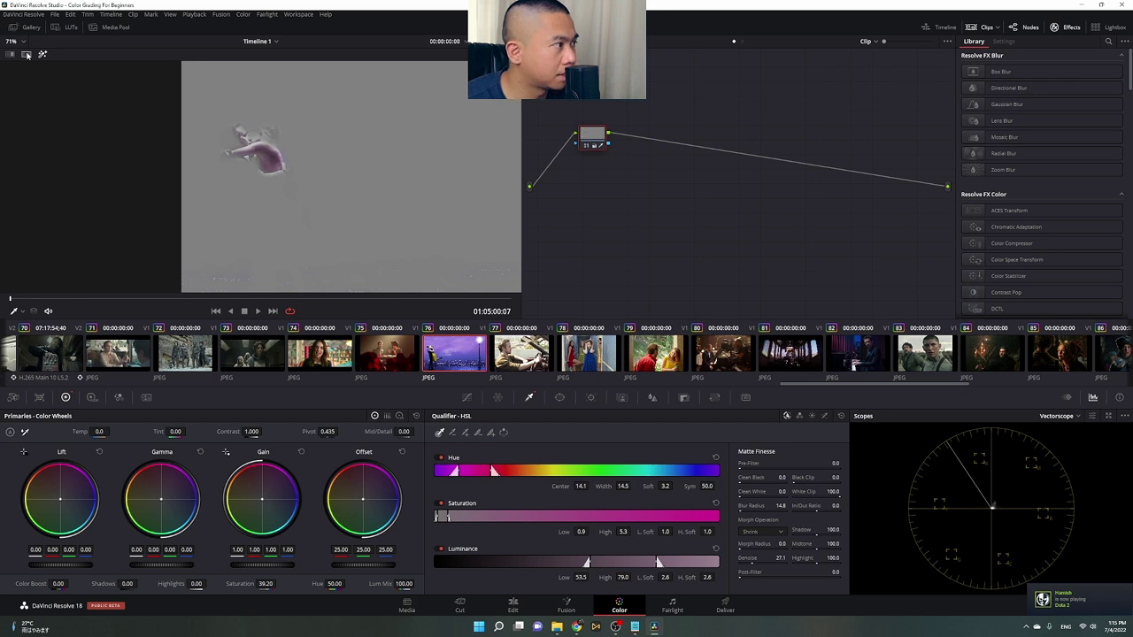
# Warm the isolated arm with gamma at about green 0.01, blue -0.08 and gain at about red 1.19, green 0.98, blue 0.64.
pyautogui.moveTo(162, 499); pyautogui.dragTo(164, 503)
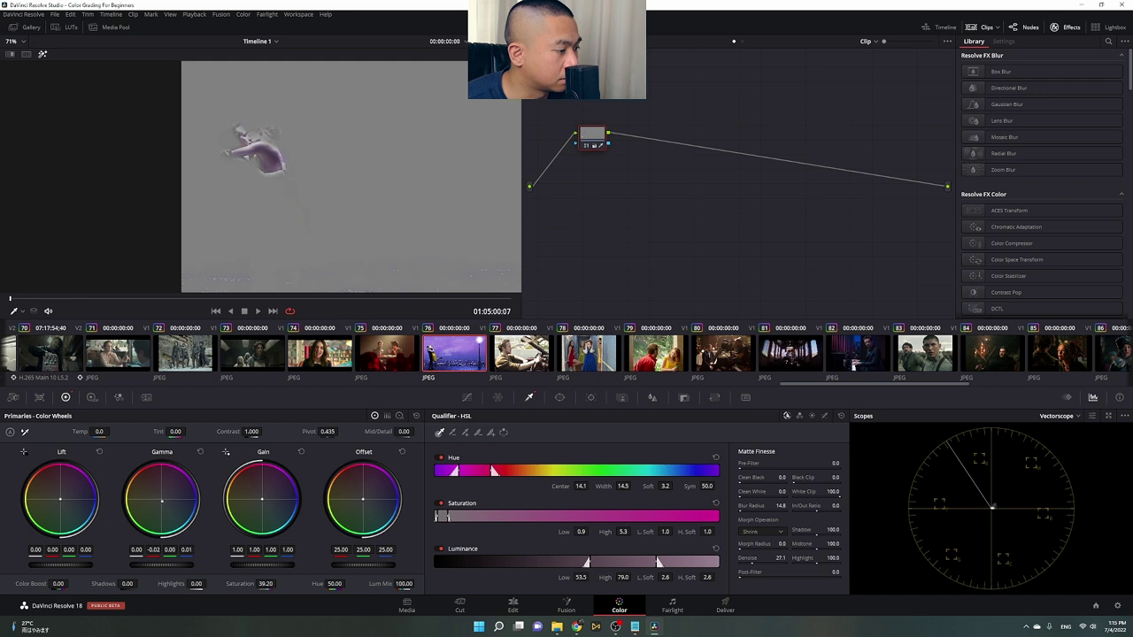
pyautogui.moveTo(161, 501); pyautogui.dragTo(154, 503)
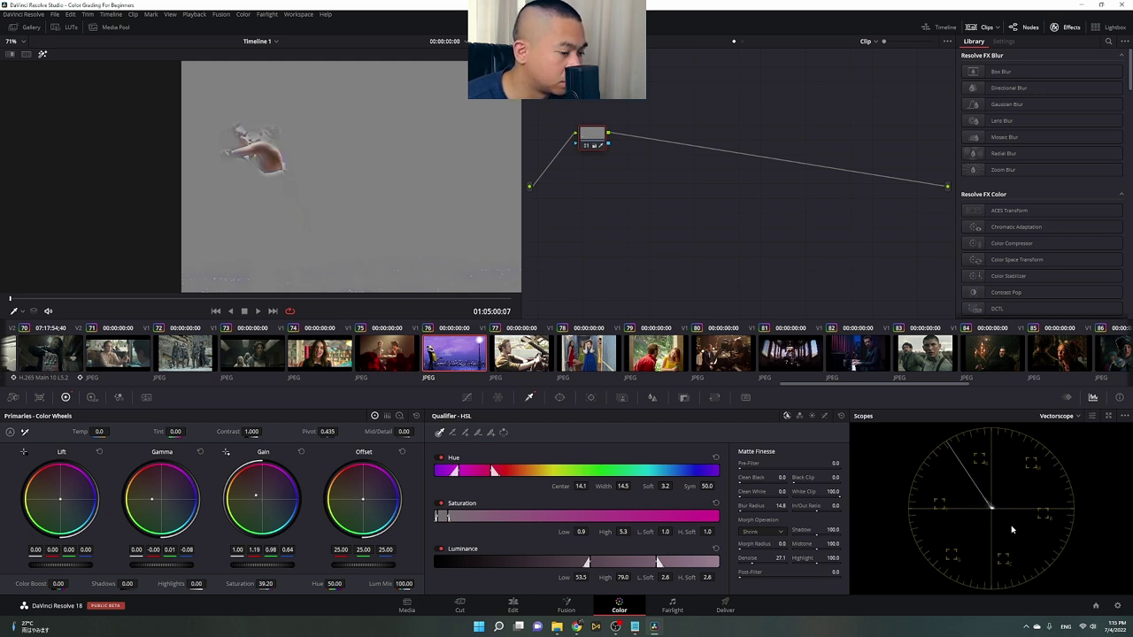
# Fine-tune the isolated arm to gamma blue about -0.06 and gain about red 1.24, green 0.97, blue 0.59, and show the full image.
pyautogui.moveTo(151, 505); pyautogui.dragTo(143, 494)
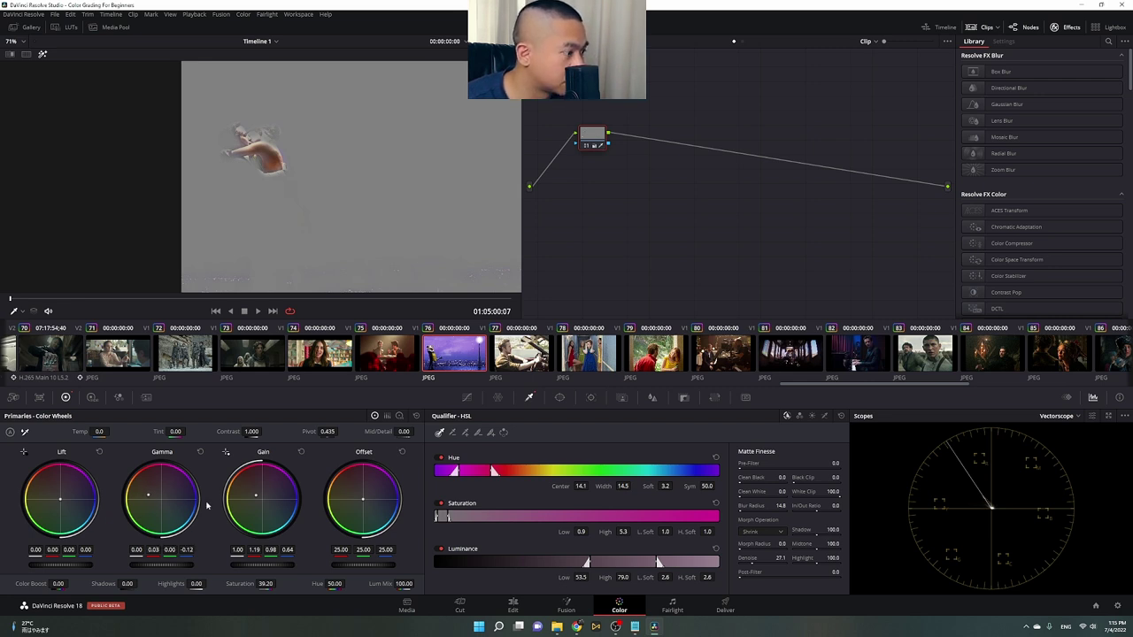
pyautogui.moveTo(257, 497); pyautogui.dragTo(253, 493)
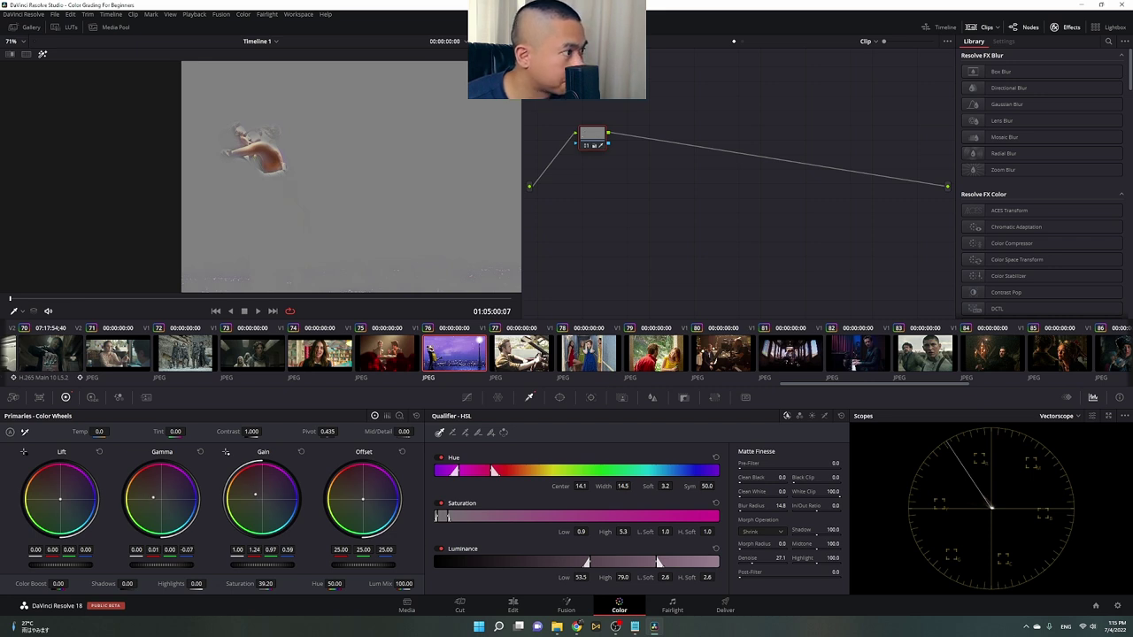
pyautogui.moveTo(152, 498); pyautogui.dragTo(153, 498)
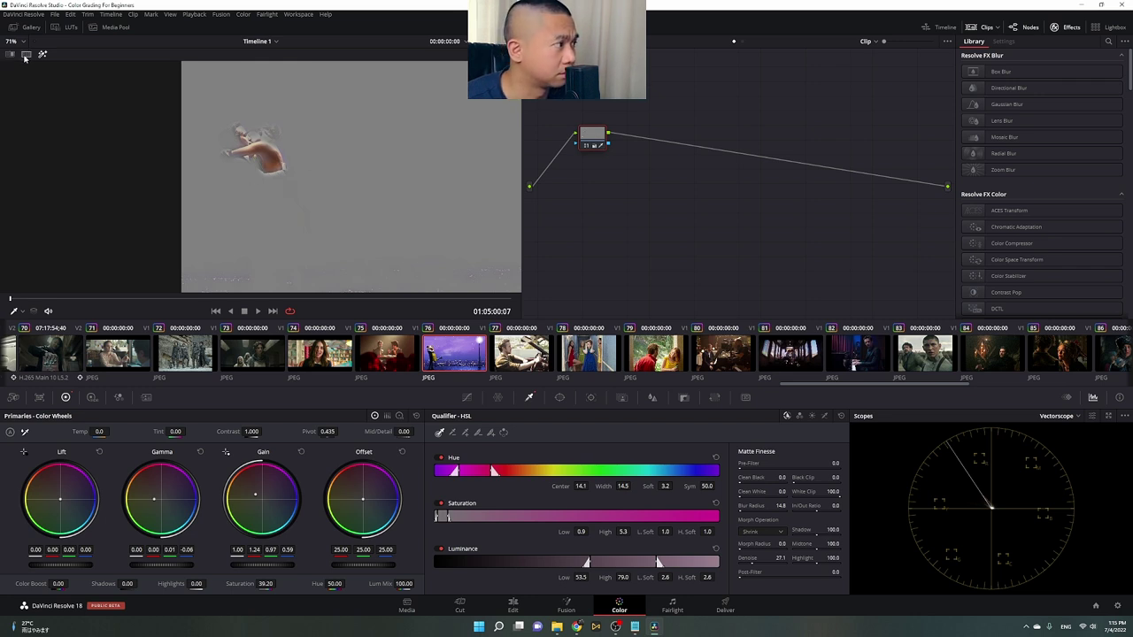
pyautogui.hotkey('shift', 'h')
pyautogui.scroll(-3, 409, 152)
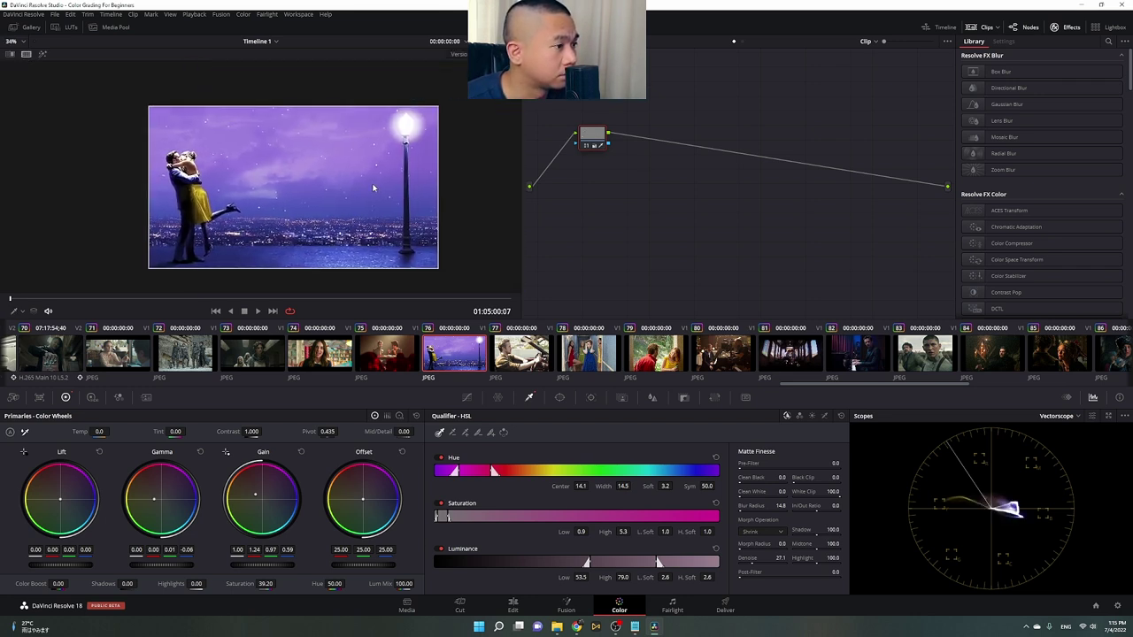
pyautogui.scroll(1, 313, 189)
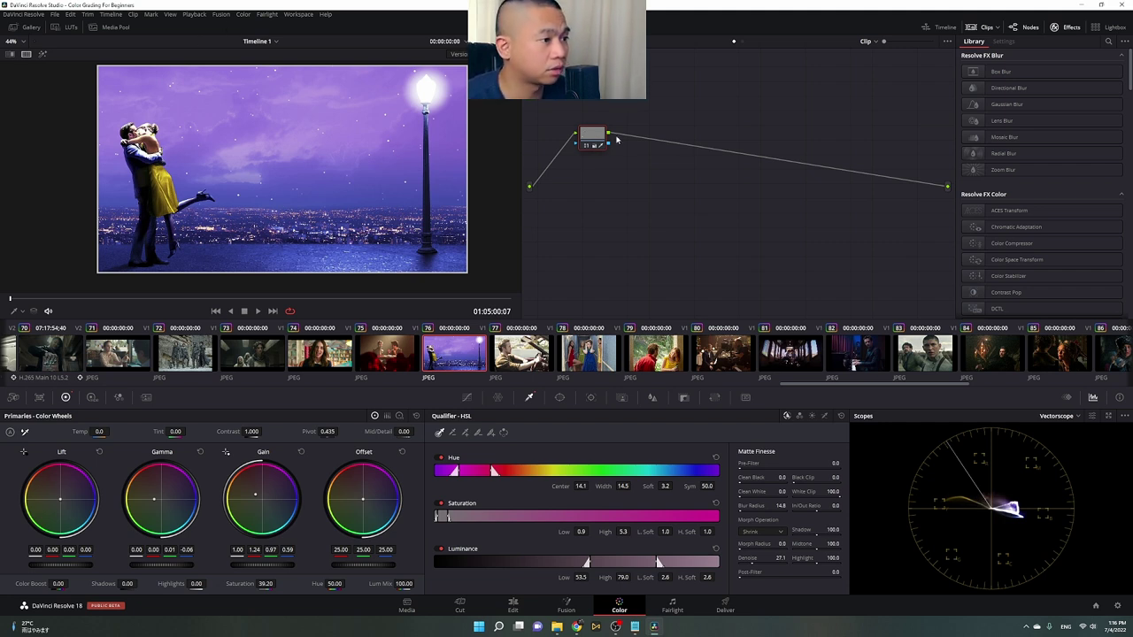
pyautogui.moveTo(589, 137)
pyautogui.mouseDown()
pyautogui.moveTo(608, 143)
pyautogui.moveTo(600, 148)
pyautogui.mouseUp()
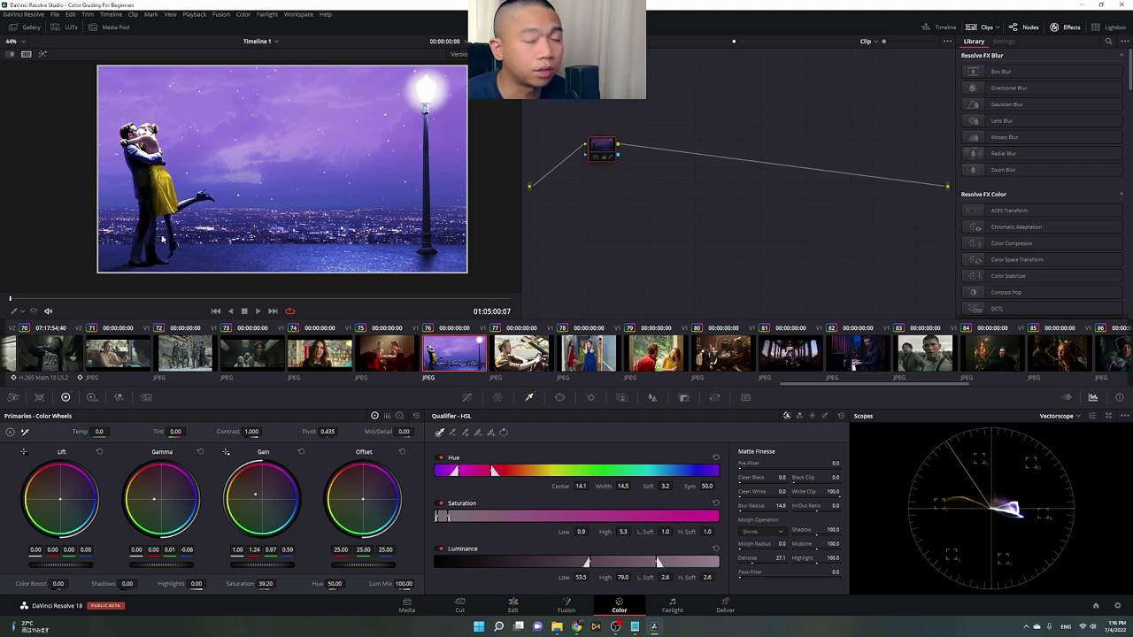
pyautogui.moveTo(602, 149); pyautogui.dragTo(598, 149)
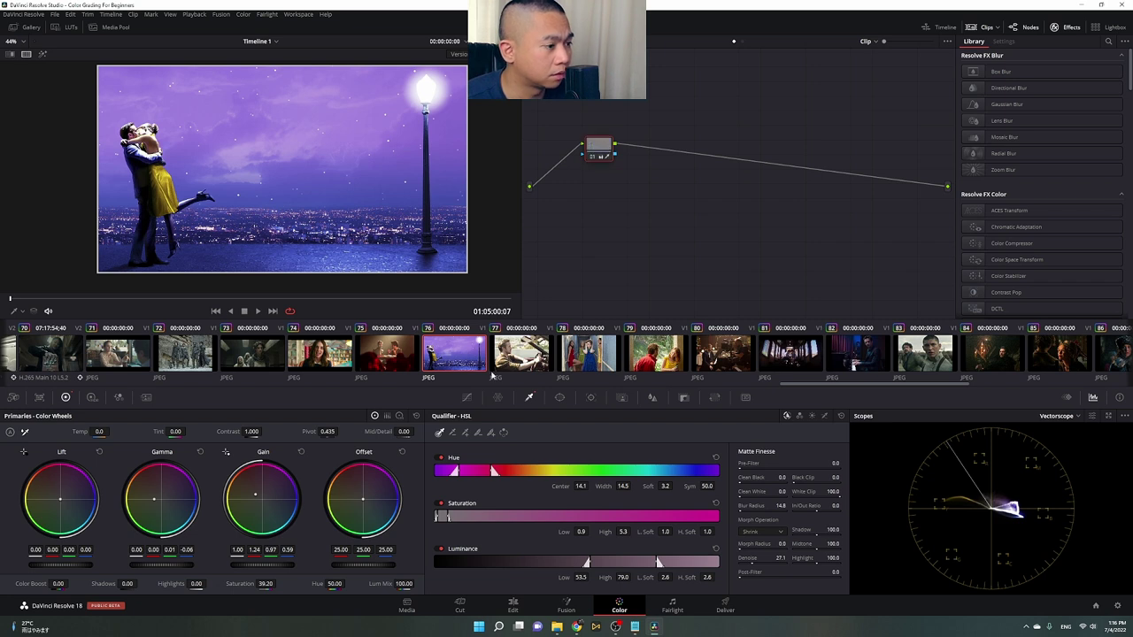
pyautogui.moveTo(603, 143); pyautogui.dragTo(599, 148)
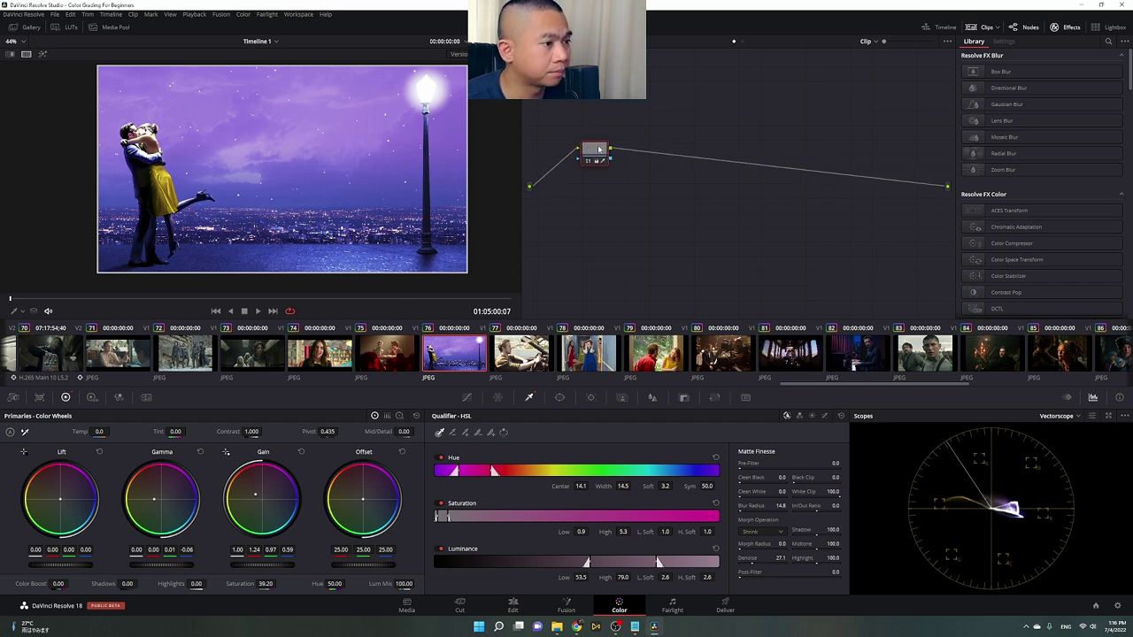
pyautogui.scroll(3, 246, 195)
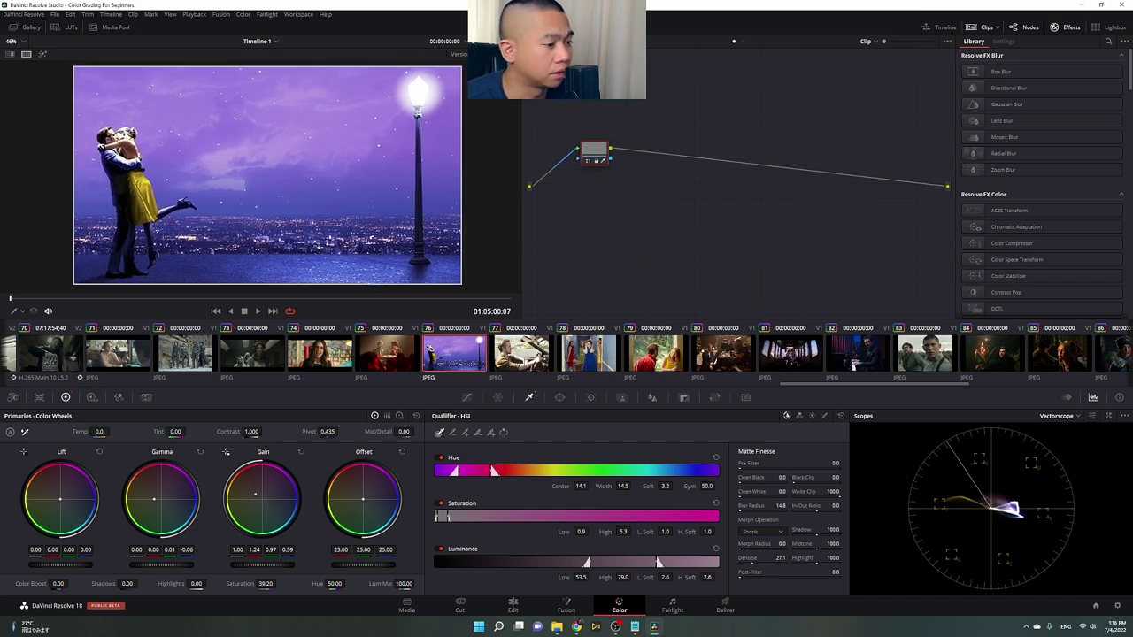
pyautogui.click(981, 26)
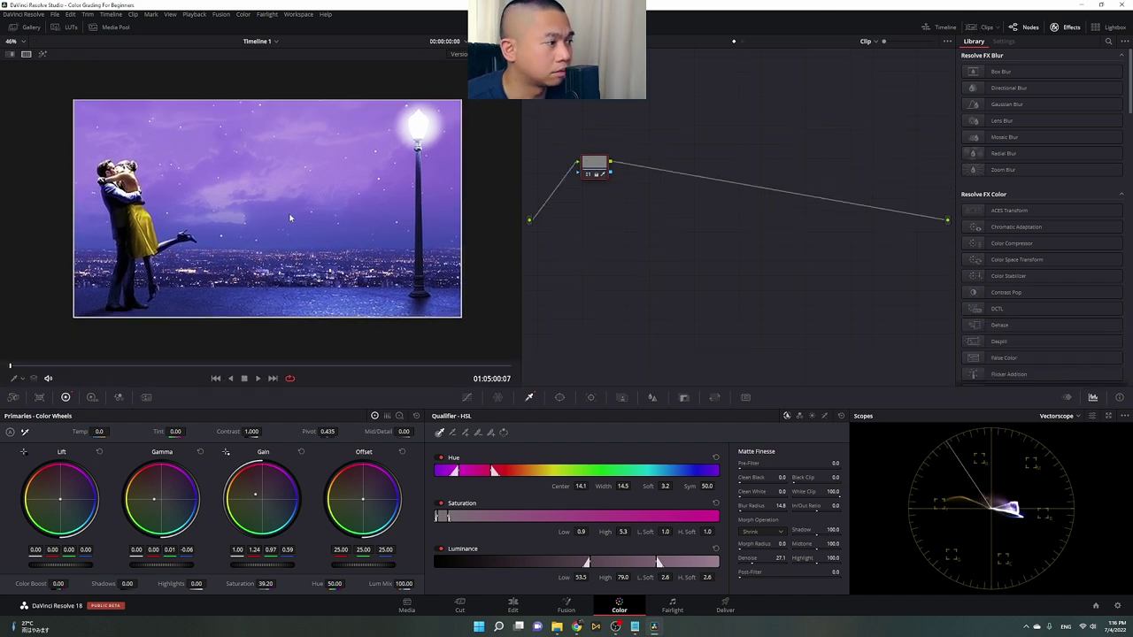
pyautogui.click(980, 27)
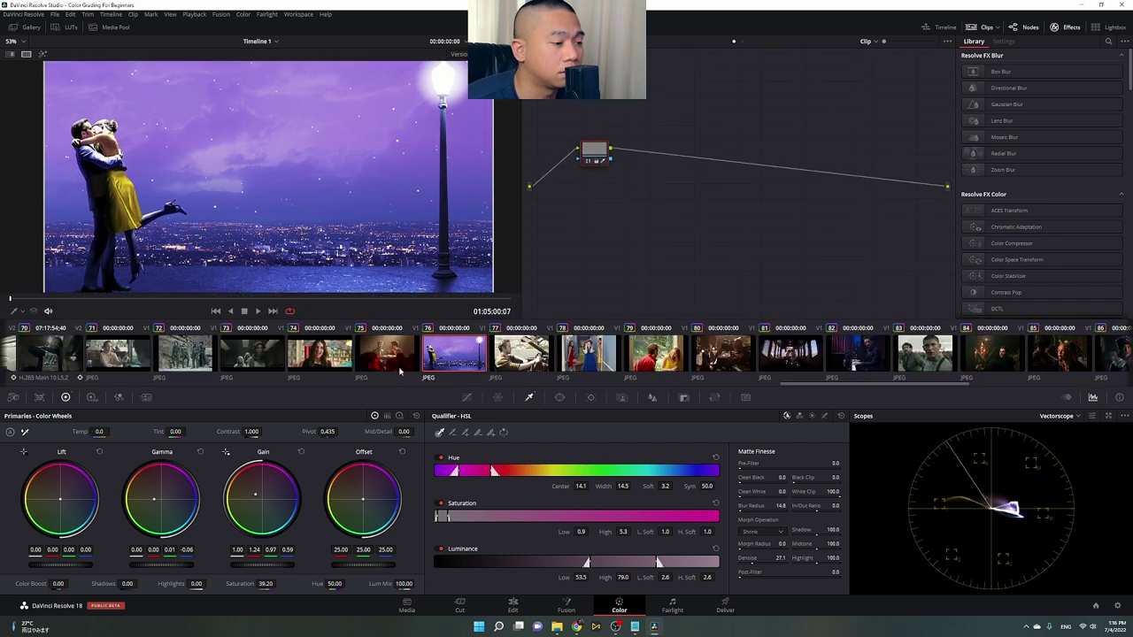
pyautogui.click(516, 354)
pyautogui.click(454, 354)
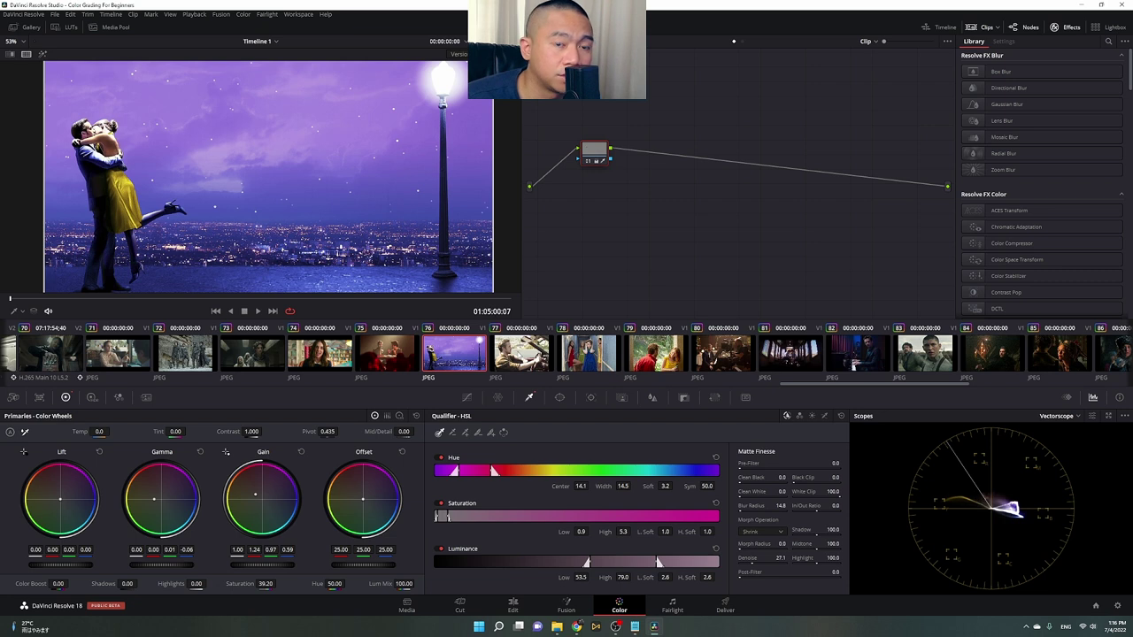
pyautogui.moveTo(599, 148); pyautogui.dragTo(578, 143)
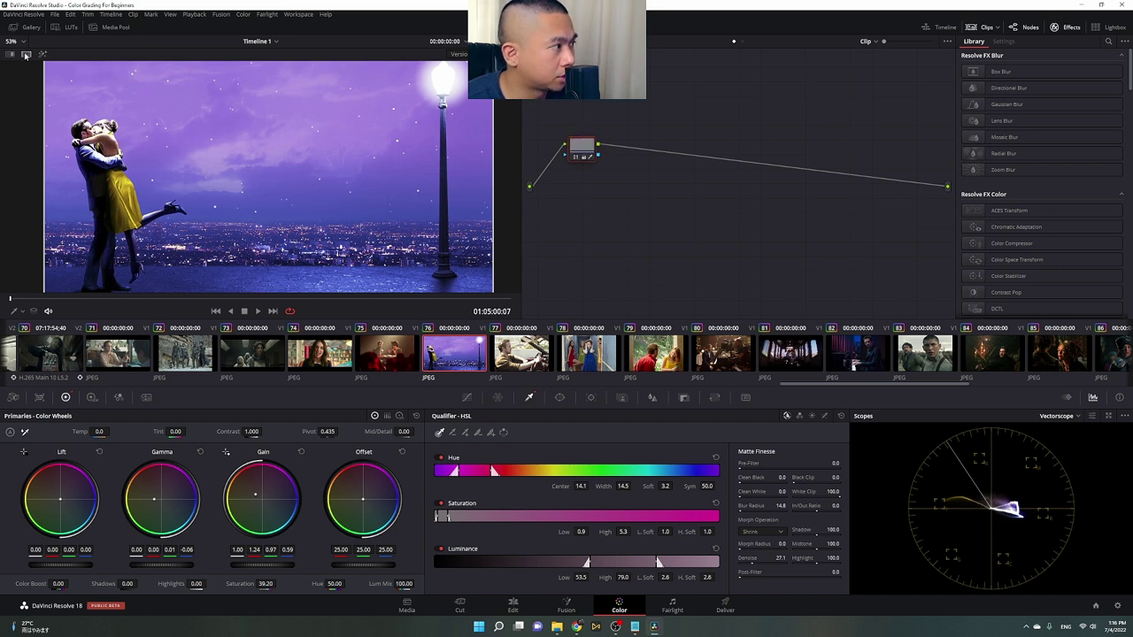
# Isolate the driving man's face in clip 77 to check its skin tone on the vectorscope, and return to the full image.
pyautogui.click(521, 352)
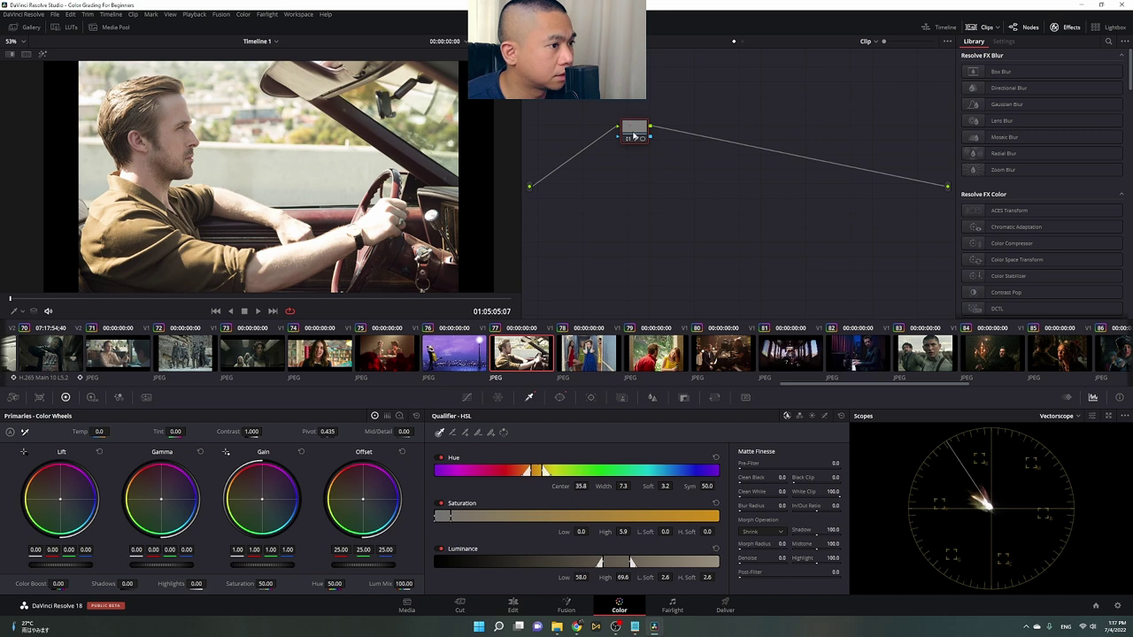
pyautogui.moveTo(603, 134); pyautogui.dragTo(535, 139)
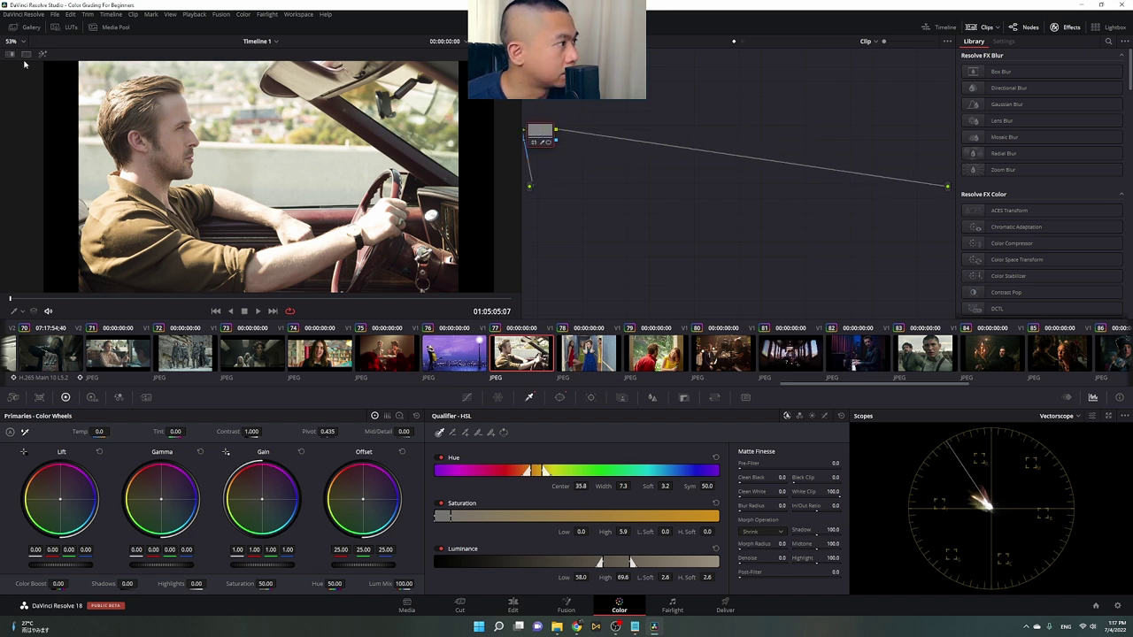
pyautogui.click(42, 55)
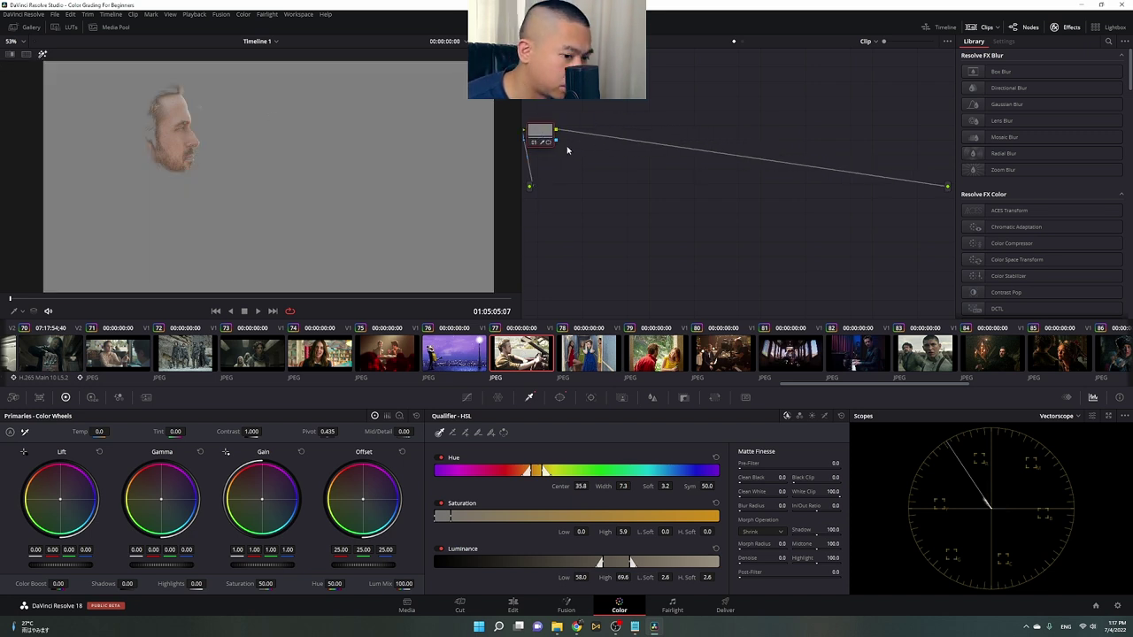
pyautogui.moveTo(549, 135); pyautogui.dragTo(569, 134)
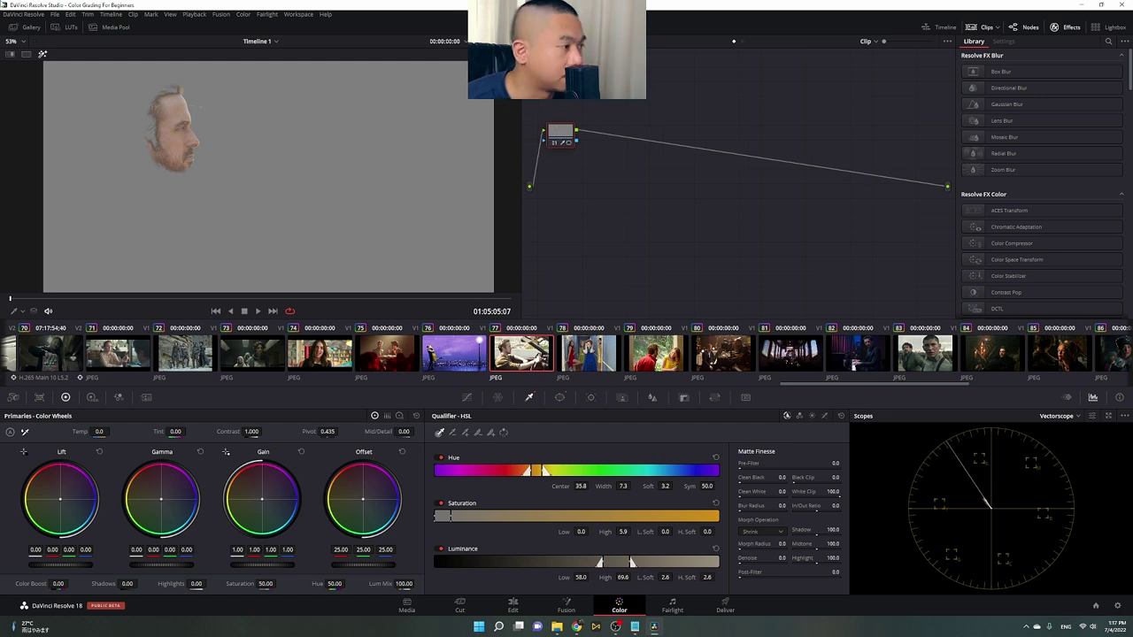
pyautogui.click(41, 54)
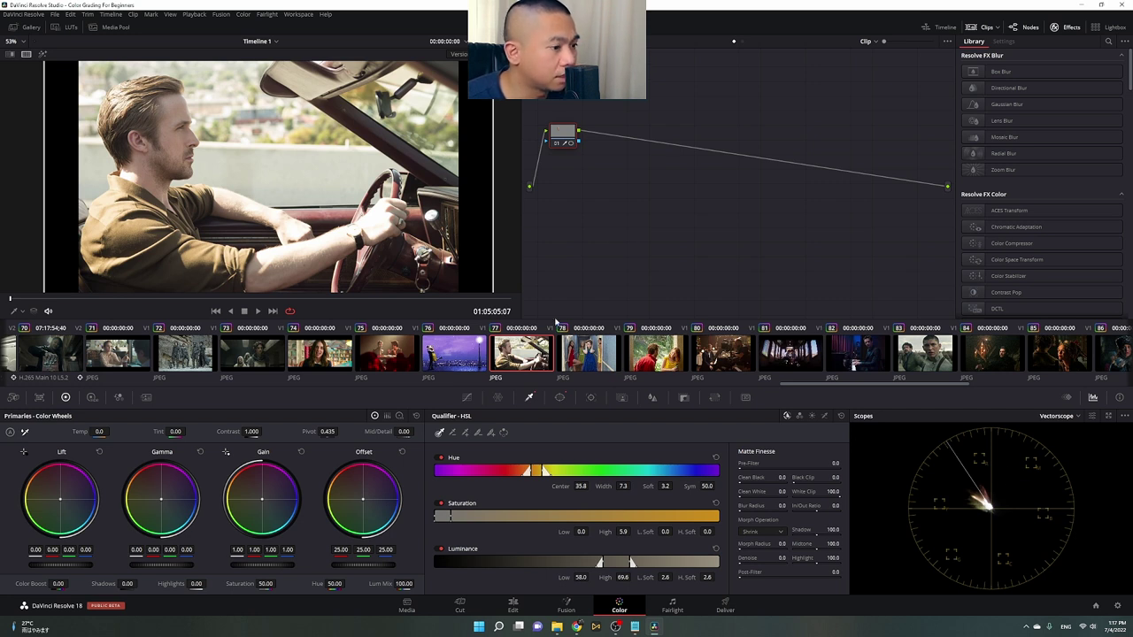
pyautogui.moveTo(569, 125); pyautogui.dragTo(575, 140)
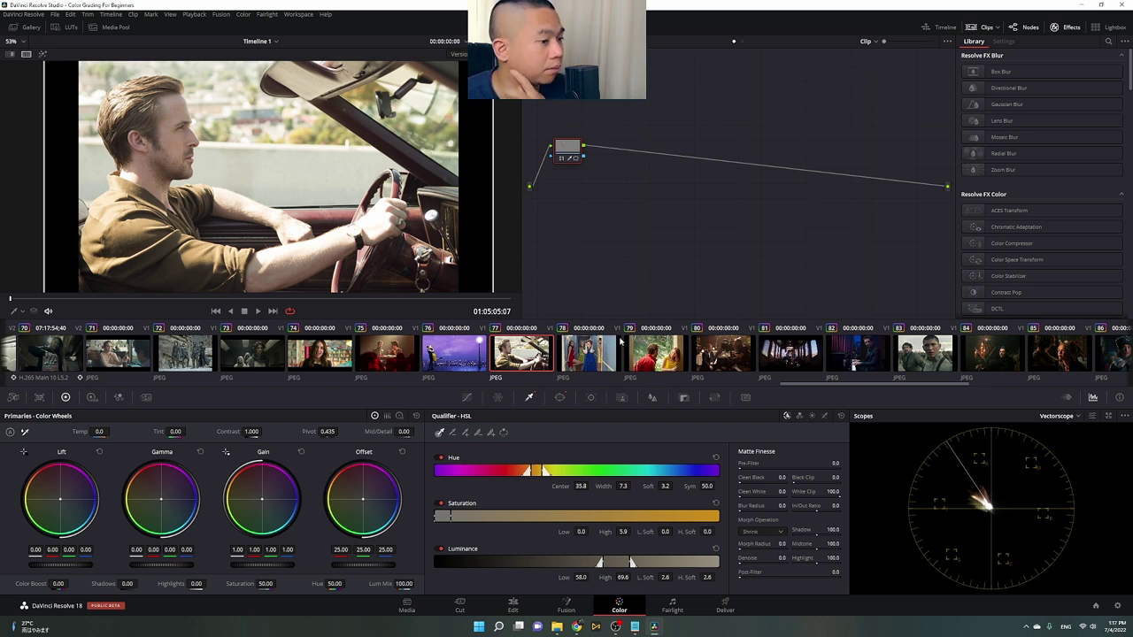
# Check the isolated skin of the woman in the blue dress in clip 78 against the skin tone indicator.
pyautogui.click(582, 349)
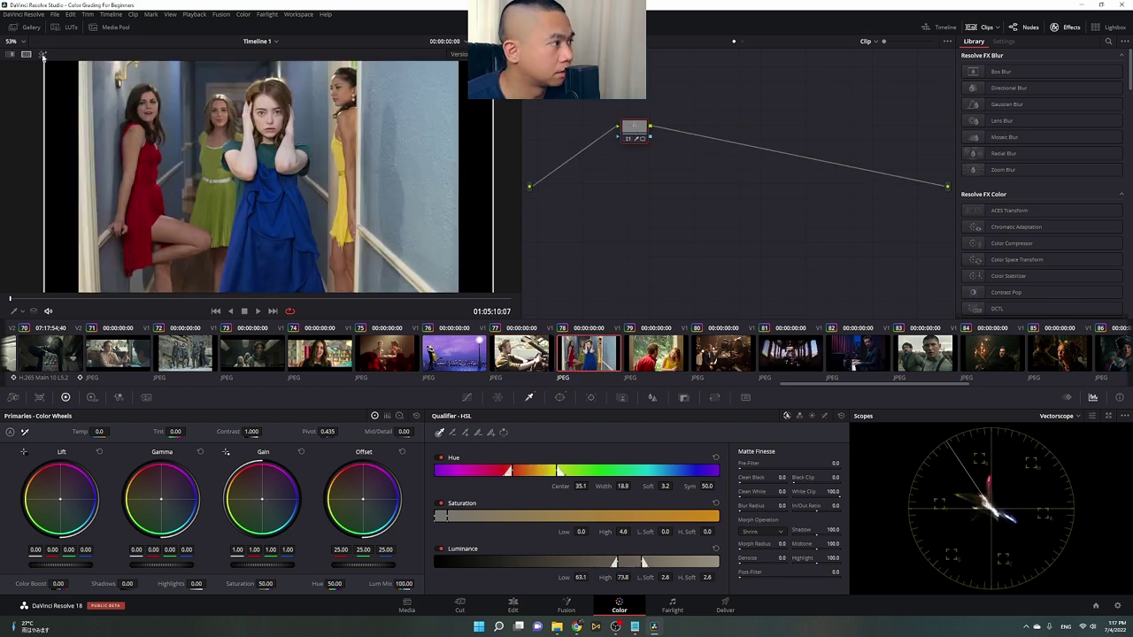
pyautogui.click(43, 55)
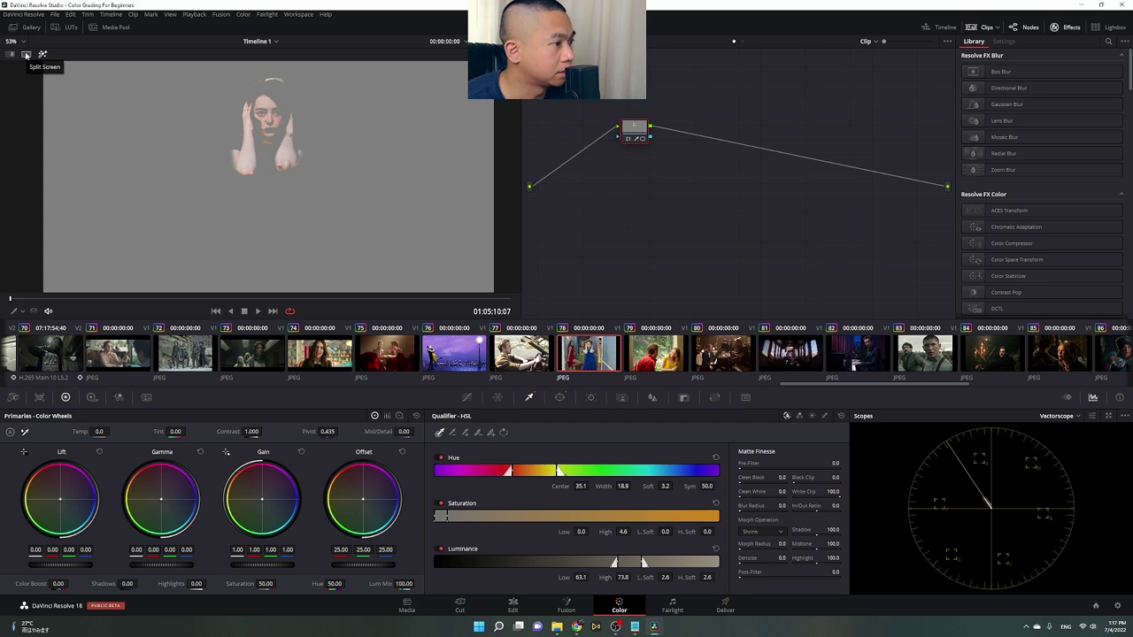
pyautogui.click(25, 55)
# Examine the highlighted face of the woman in yellow in clip 79 on the vectorscope, and restore the full picture.
pyautogui.press('Down')
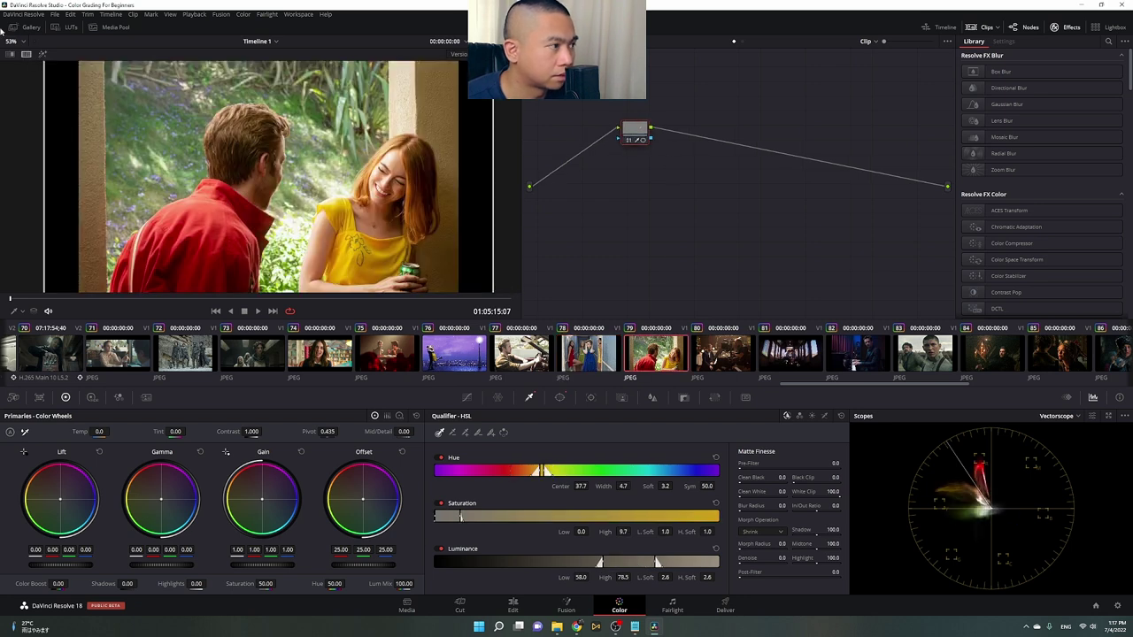
pyautogui.click(42, 55)
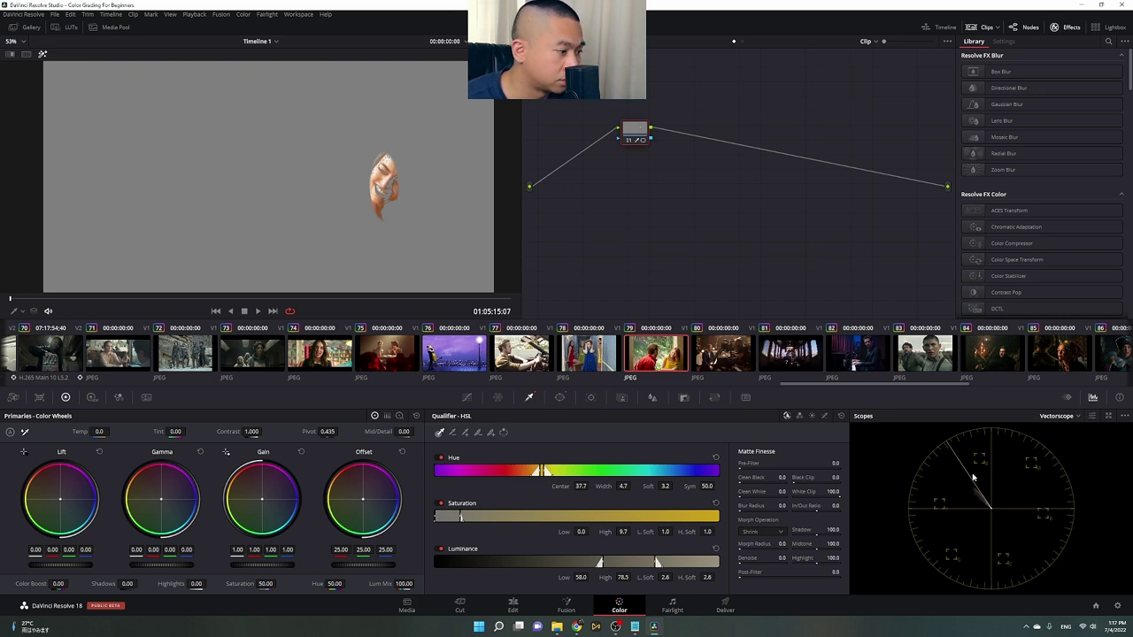
pyautogui.click(26, 55)
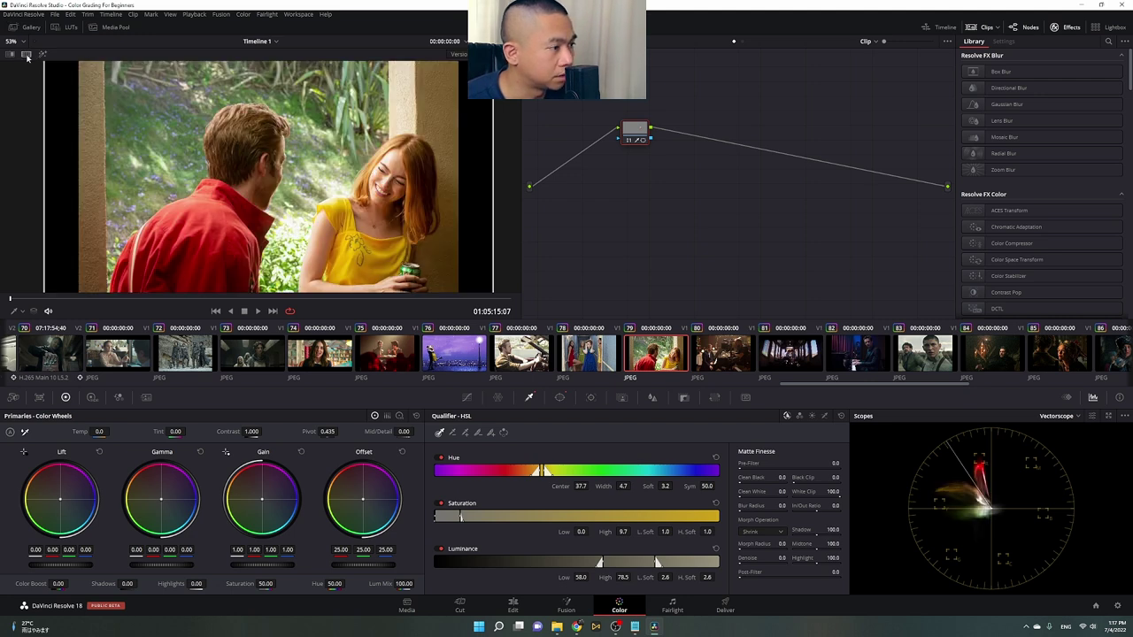
# Compare the isolated face of the seated piano player in clip 80 with the skin tone line, and show the full frame again.
pyautogui.moveTo(634, 130)
pyautogui.mouseDown()
pyautogui.moveTo(584, 130)
pyautogui.moveTo(615, 130)
pyautogui.mouseUp()
pyautogui.click(723, 354)
pyautogui.click(41, 54)
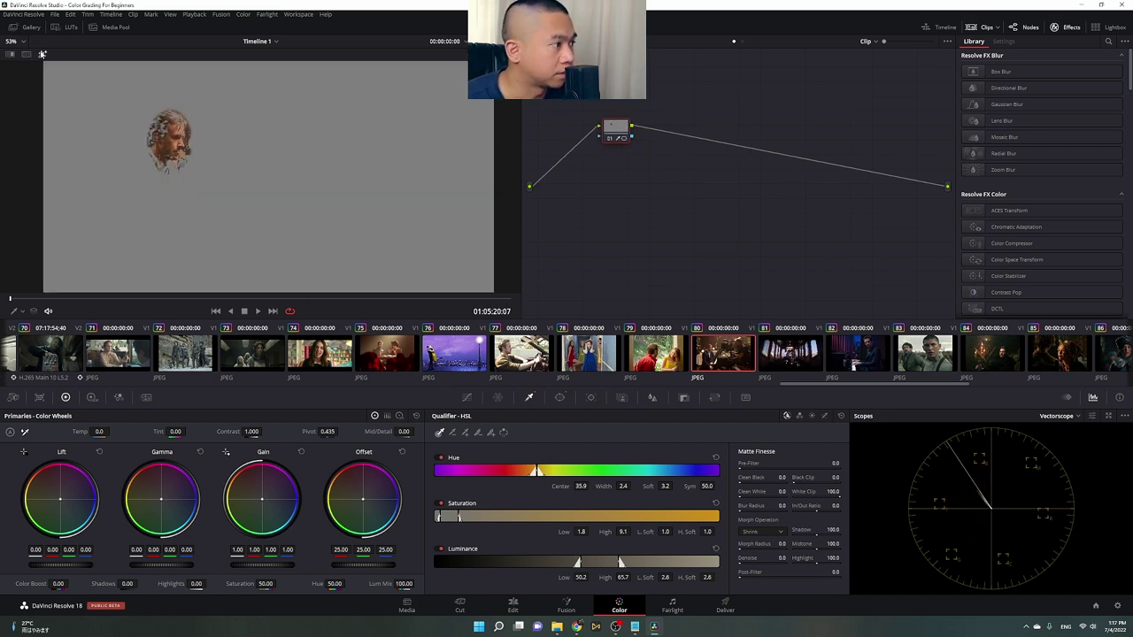
pyautogui.click(42, 54)
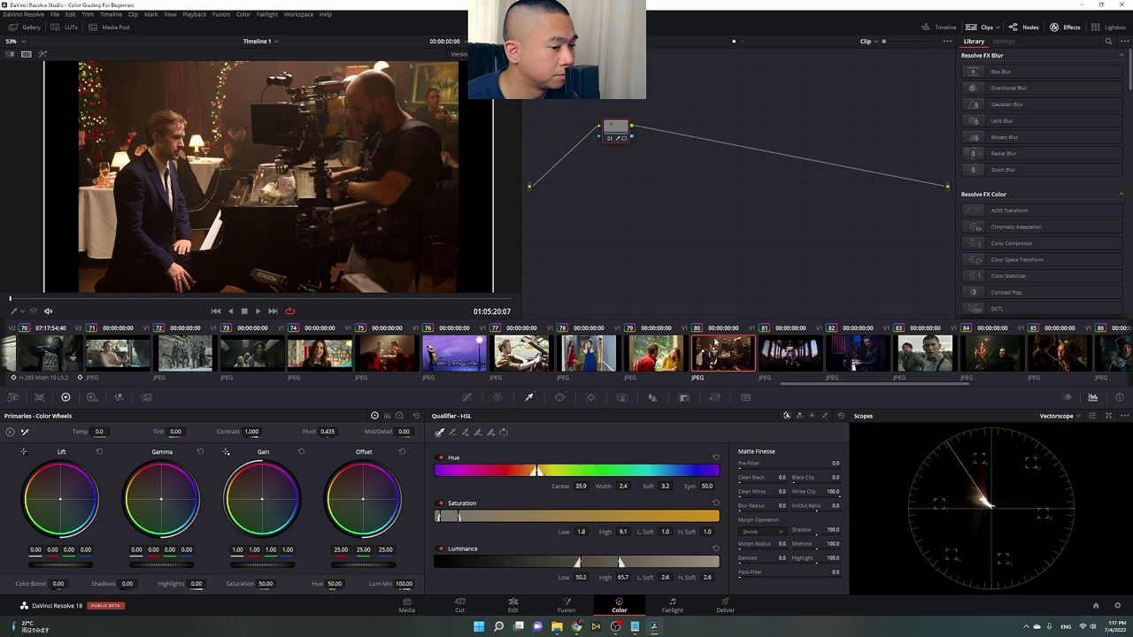
# Open clip 81 of the couple kissing in the carriage and briefly view its isolated skin selection.
pyautogui.click(802, 358)
pyautogui.moveTo(634, 130); pyautogui.dragTo(621, 129)
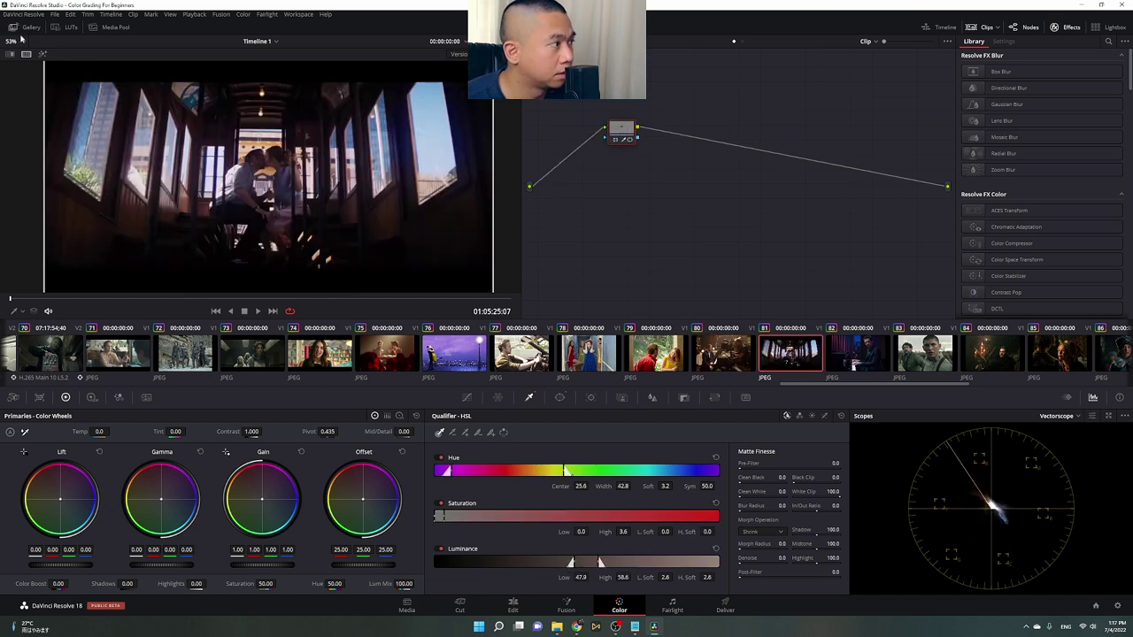
pyautogui.click(42, 54)
pyautogui.click(41, 54)
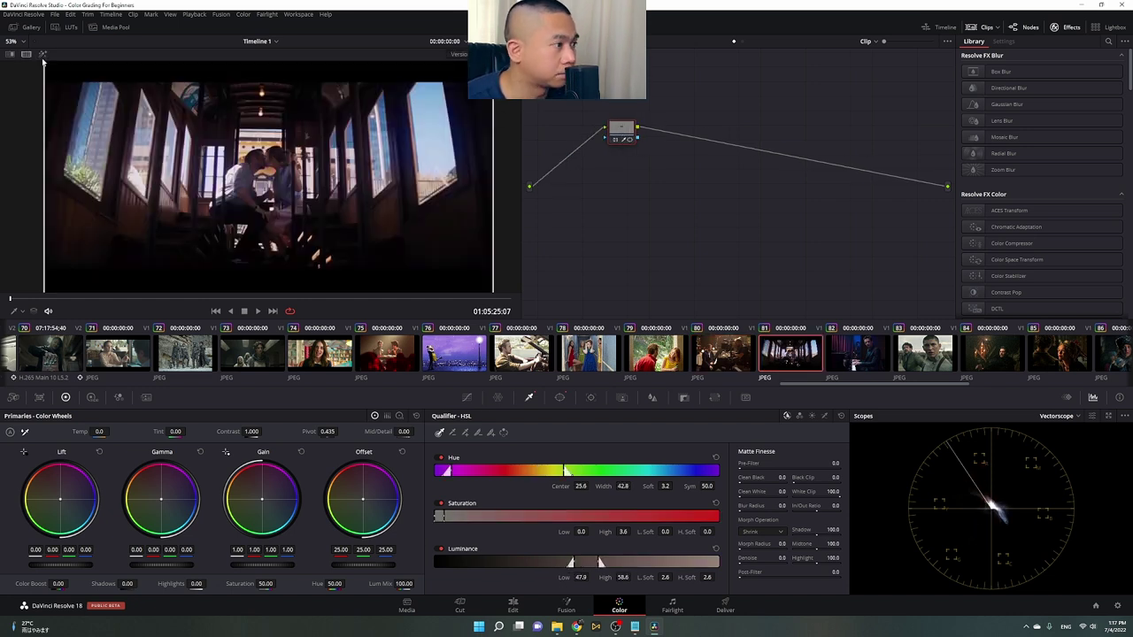
# Examine the pianist's isolated face in clip 82 on the vectorscope, and inspect the skin in the full blue-lit image.
pyautogui.click(872, 354)
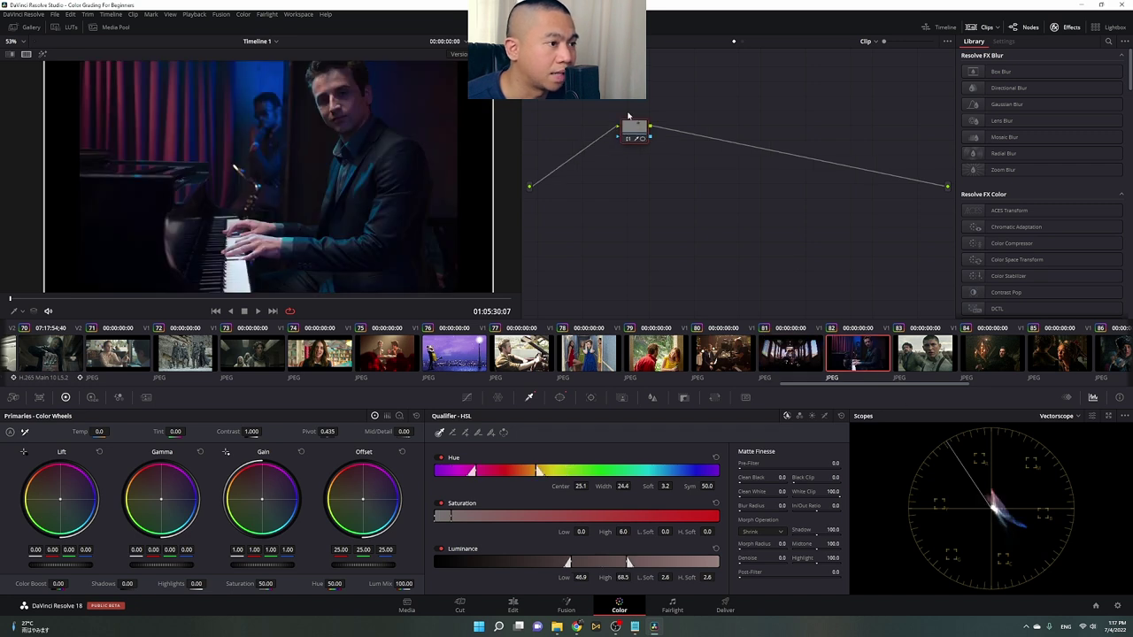
pyautogui.moveTo(630, 125); pyautogui.dragTo(614, 135)
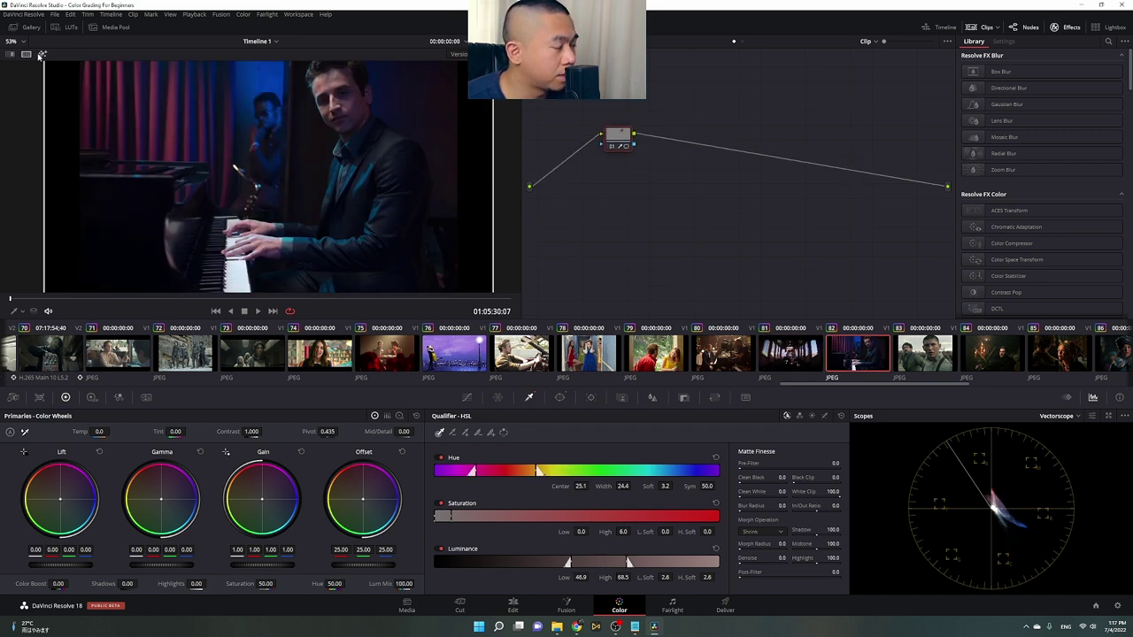
pyautogui.click(41, 54)
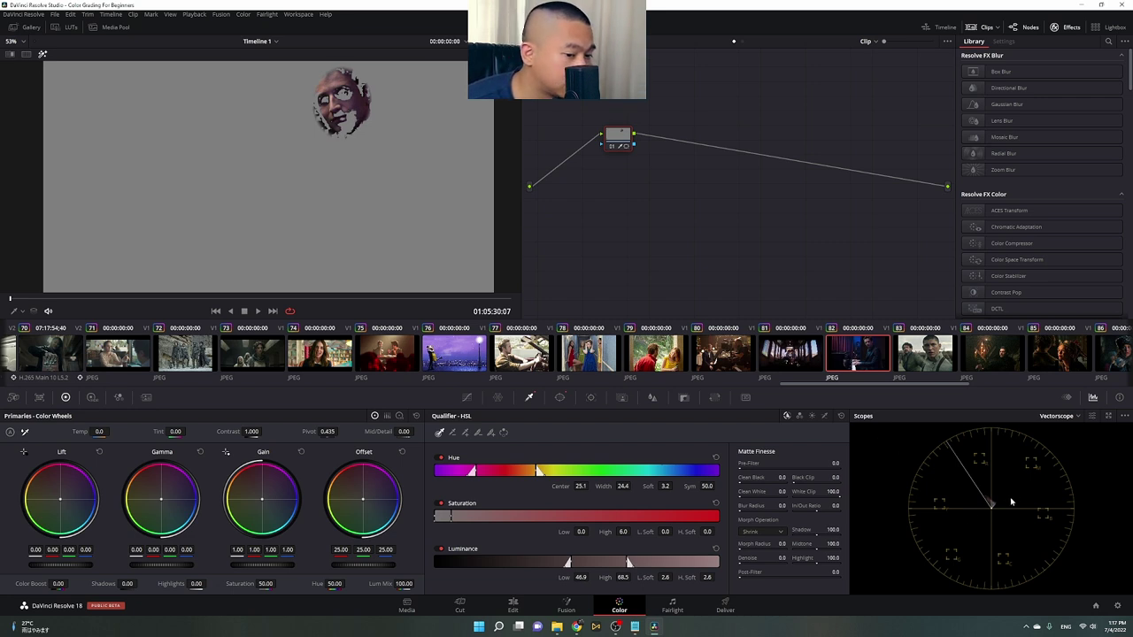
pyautogui.click(35, 60)
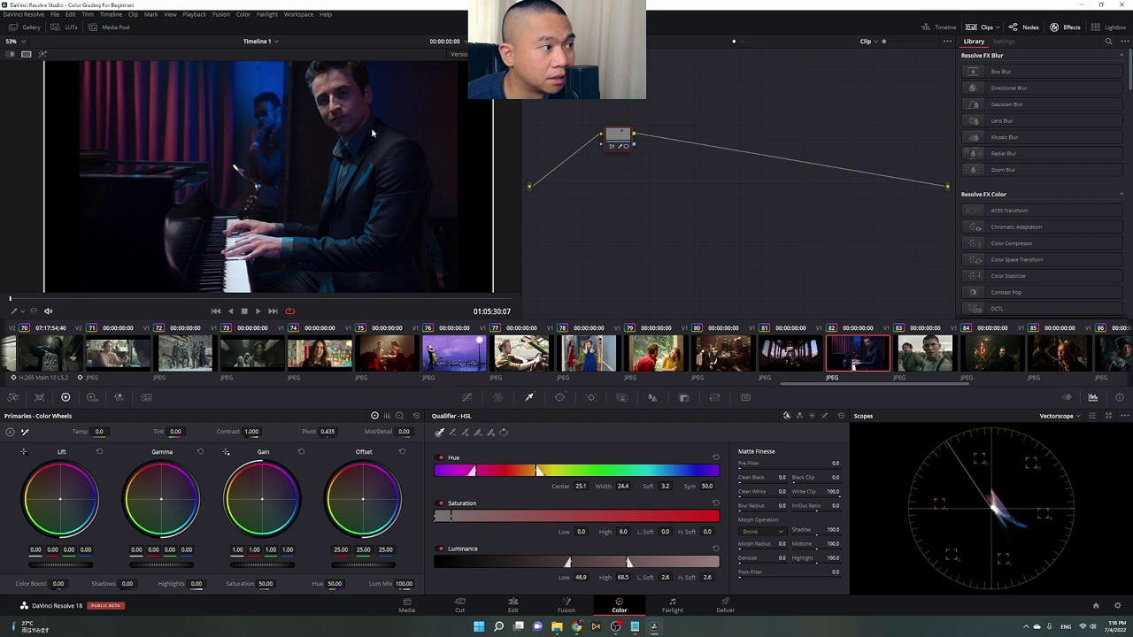
pyautogui.scroll(3, 373, 116)
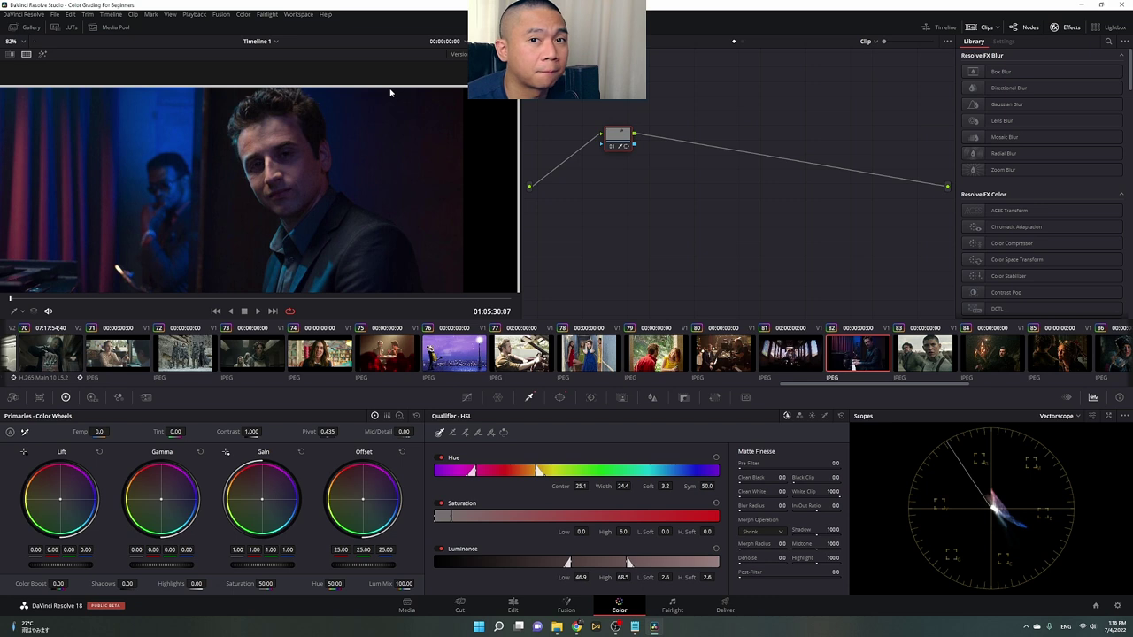
pyautogui.scroll(-4, 391, 98)
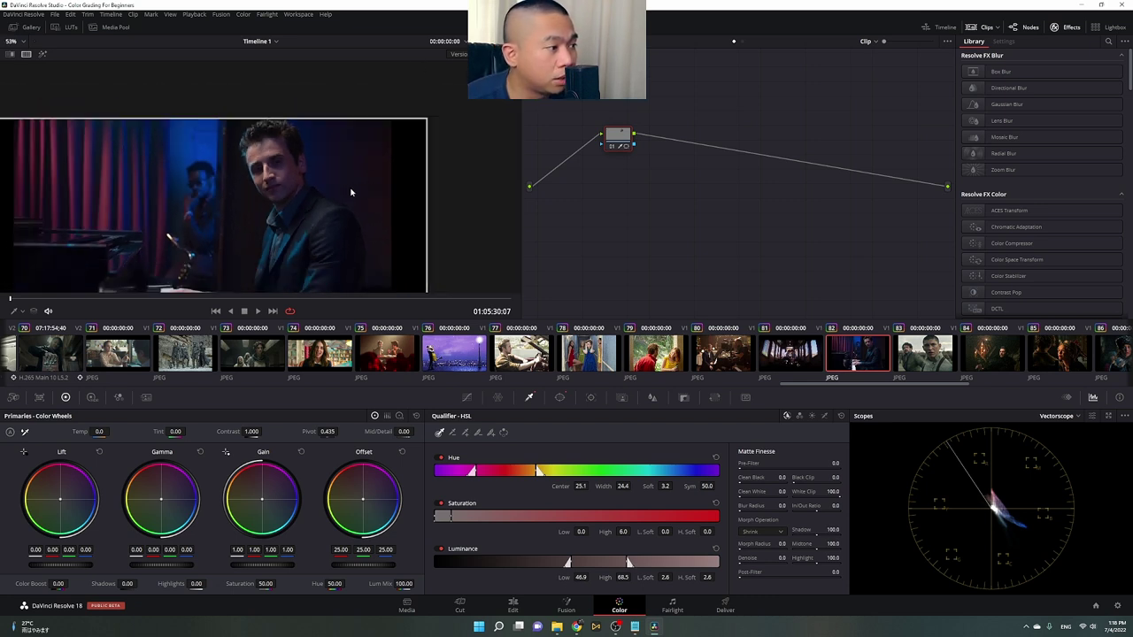
pyautogui.scroll(-4, 395, 140)
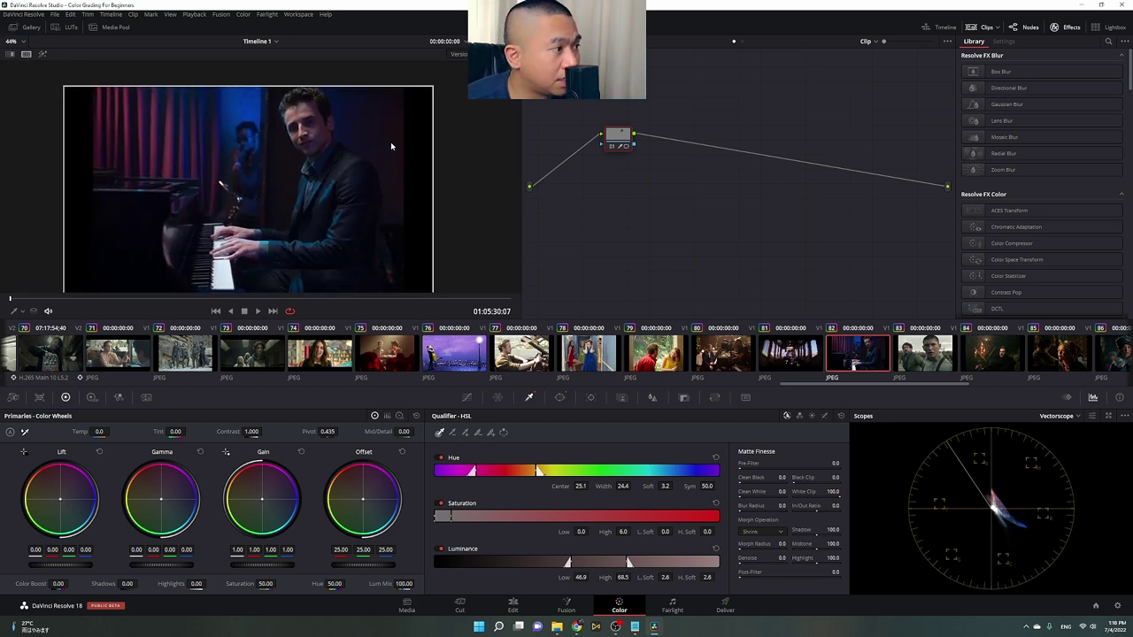
pyautogui.scroll(2, 399, 137)
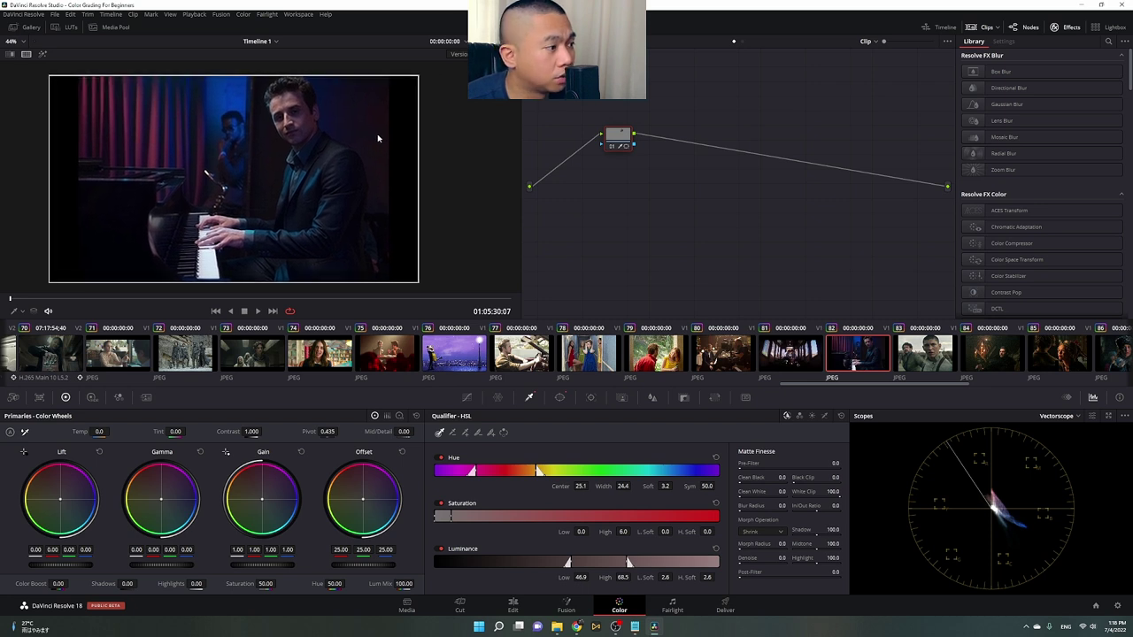
pyautogui.scroll(-1, 408, 154)
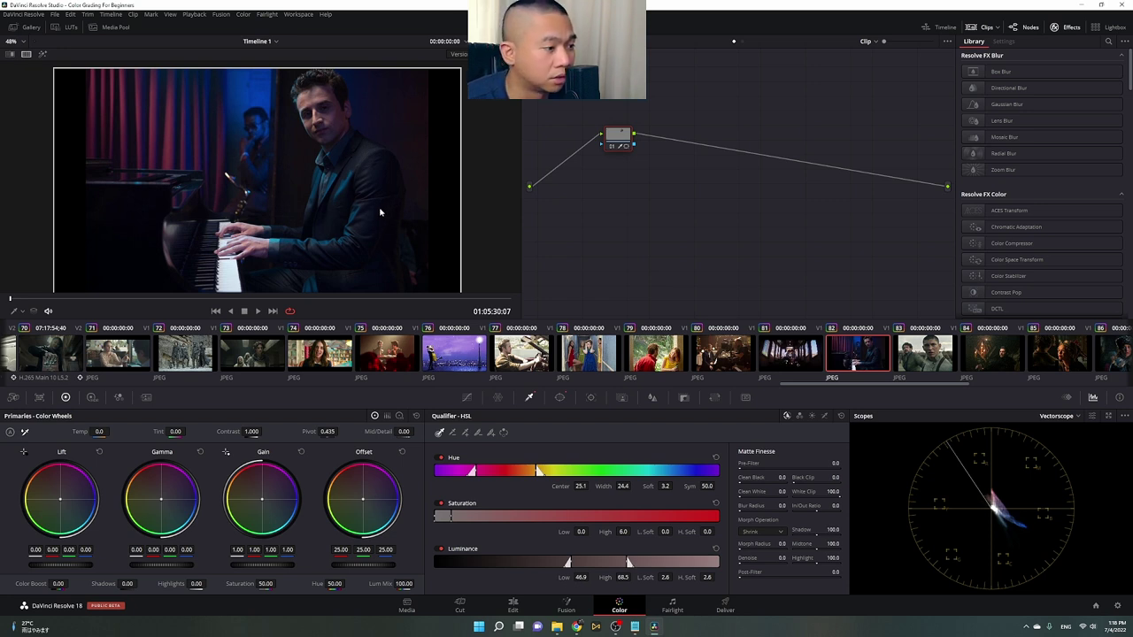
pyautogui.scroll(-1, 381, 217)
# Examine the isolated face of the young man in clip 83 up close and on the vectorscope, and restore the full picture.
pyautogui.scroll(-4, 814, 357)
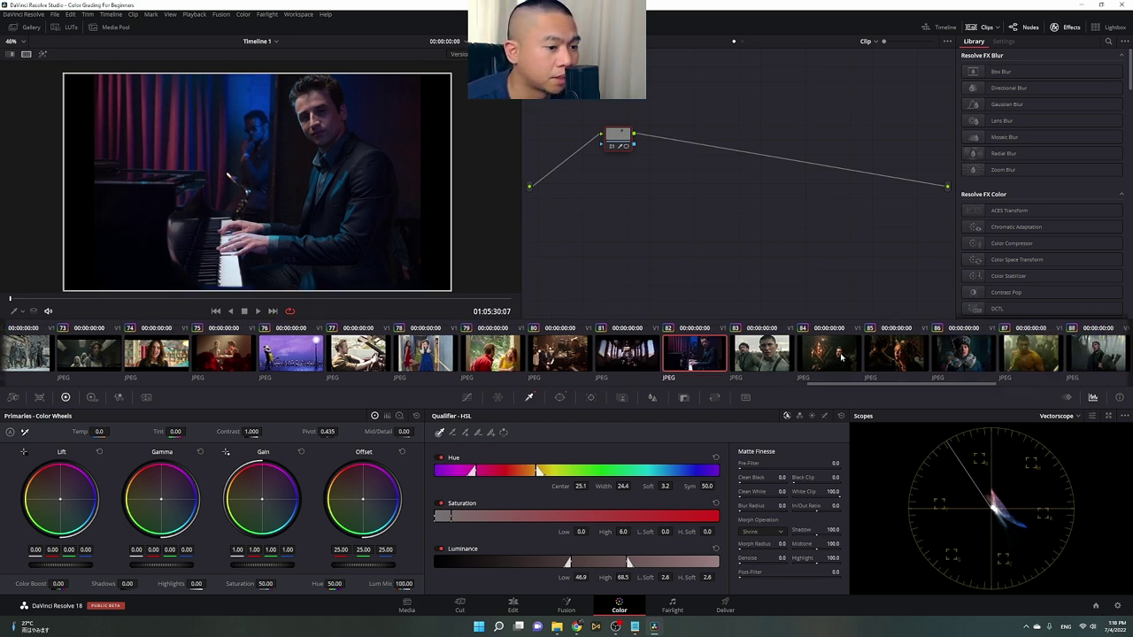
pyautogui.scroll(-3, 684, 363)
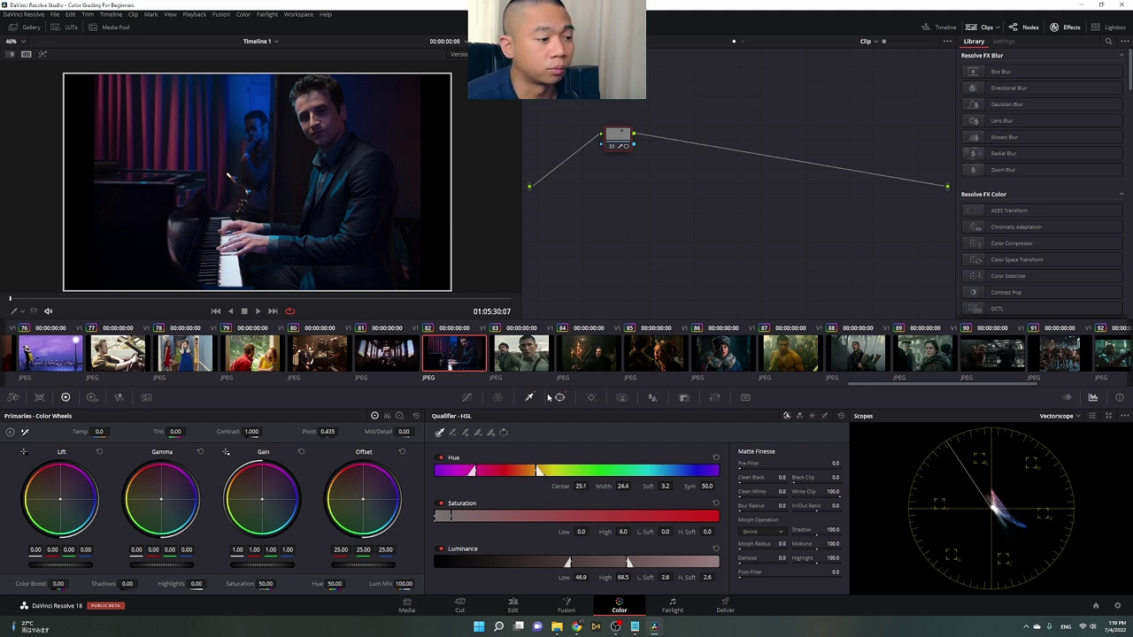
pyautogui.click(537, 366)
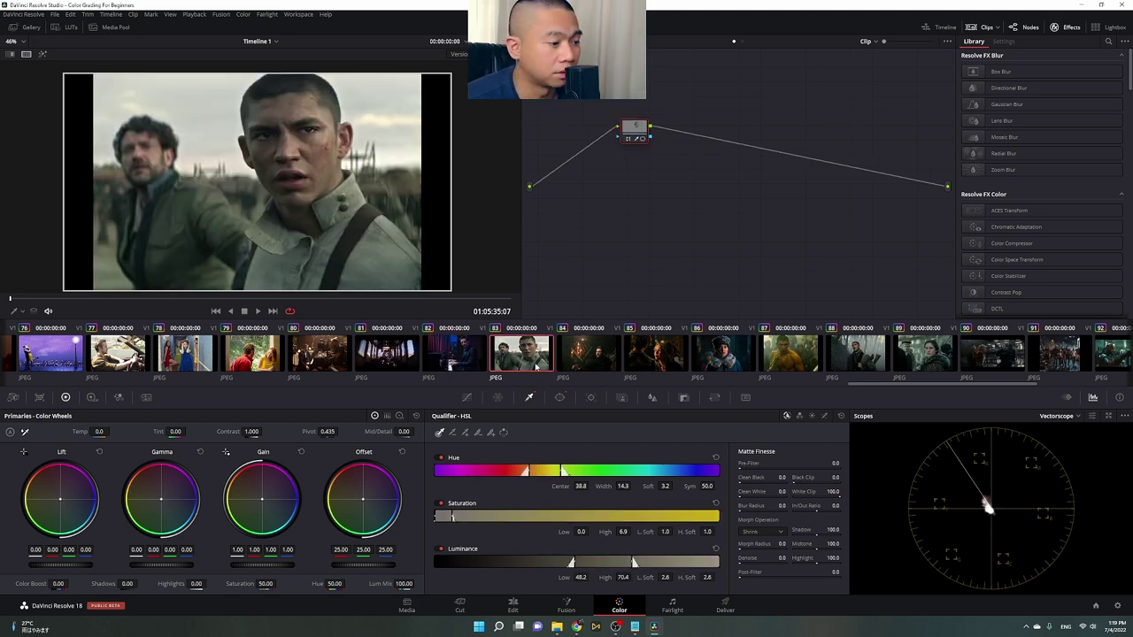
pyautogui.click(42, 54)
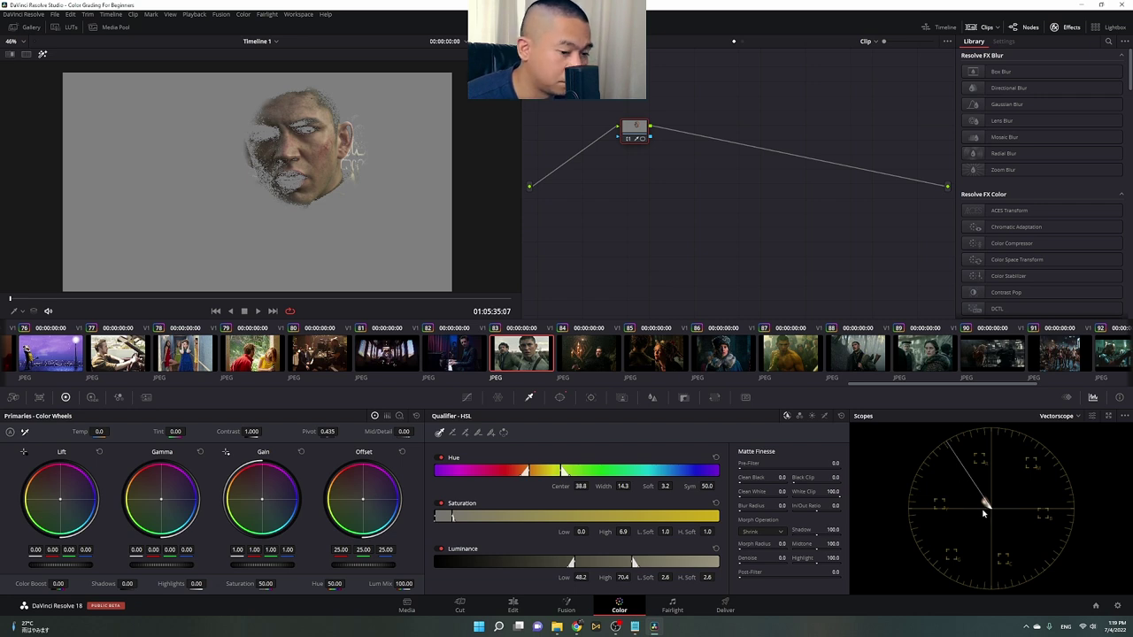
pyautogui.scroll(6, 330, 138)
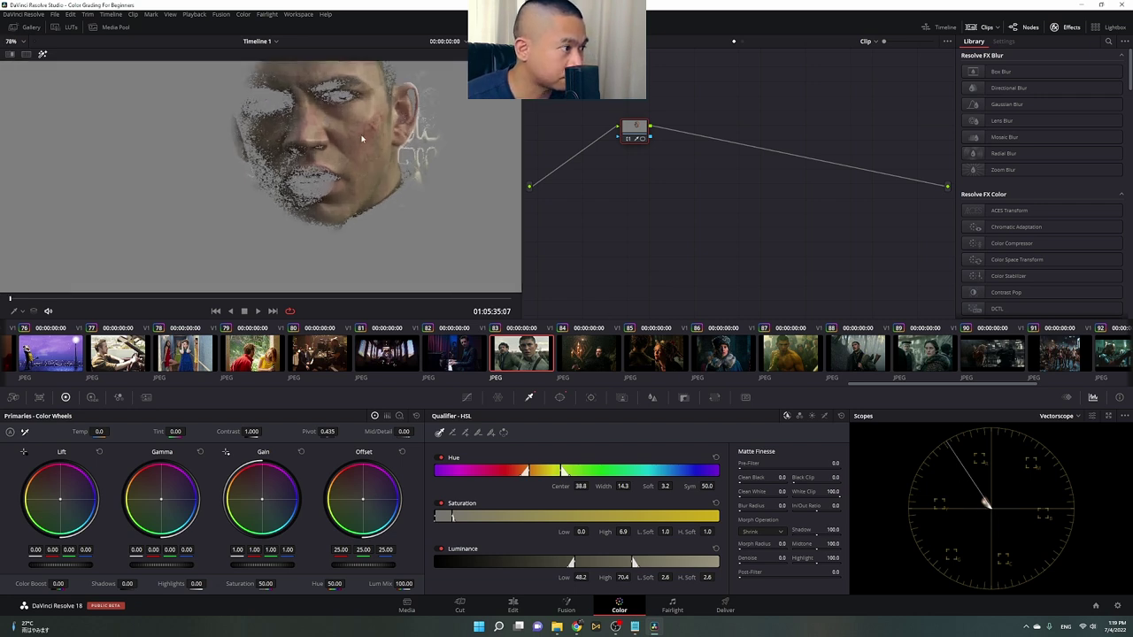
pyautogui.scroll(3, 303, 199)
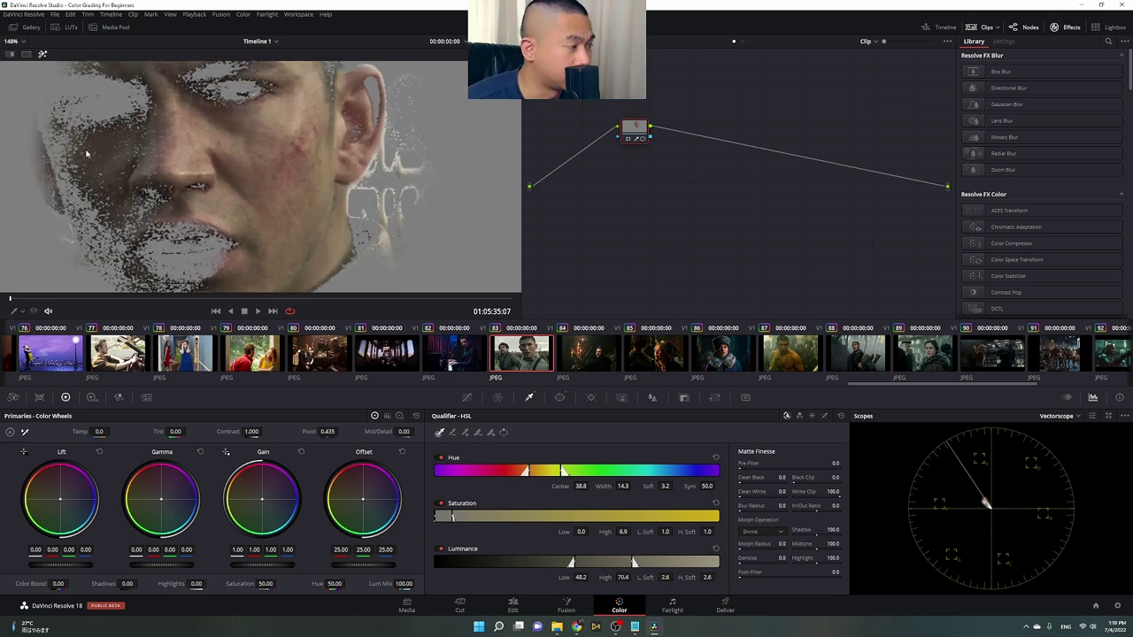
pyautogui.scroll(-6, 340, 135)
pyautogui.scroll(-3, 340, 136)
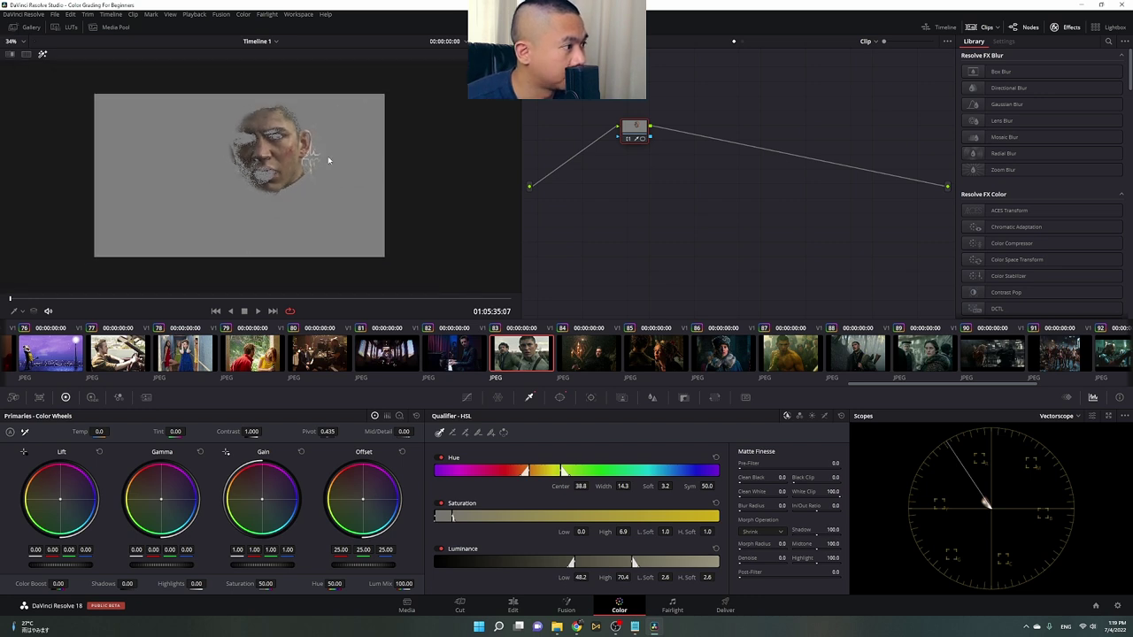
pyautogui.click(42, 54)
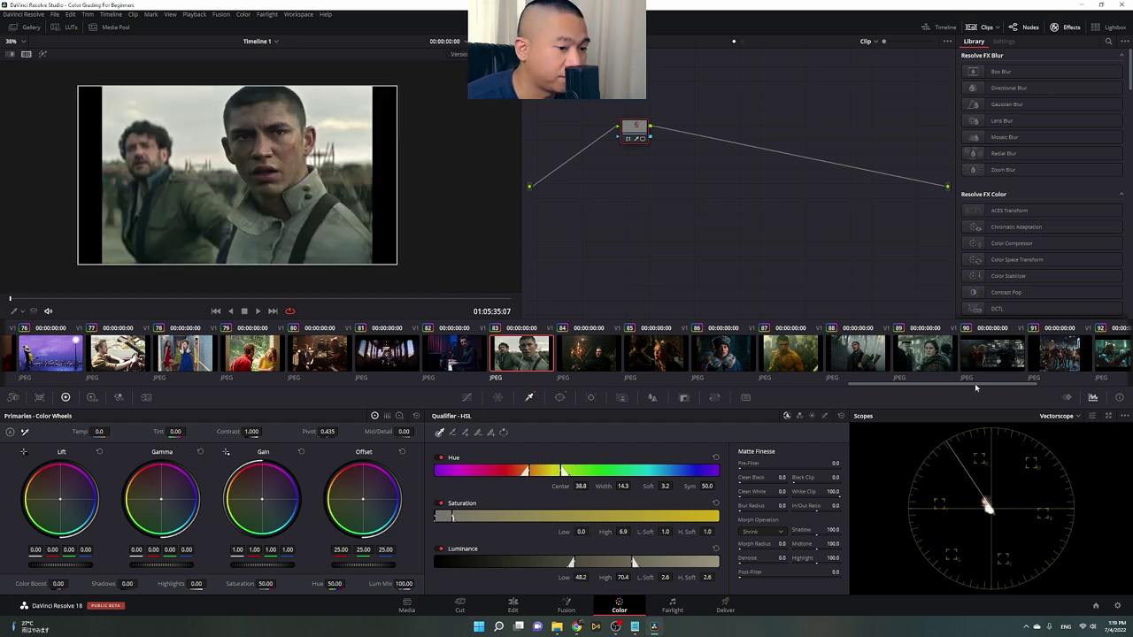
# Compare the isolated face of the man beside the candles in clip 84 with the skin tone line, and show the full frame again.
pyautogui.click(604, 354)
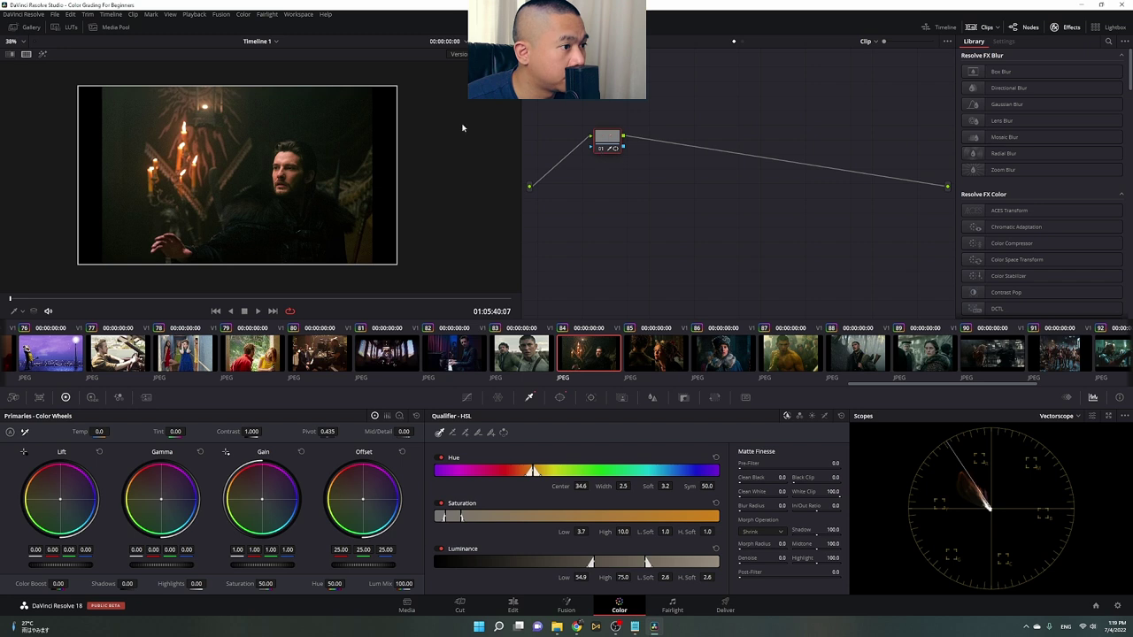
pyautogui.click(42, 54)
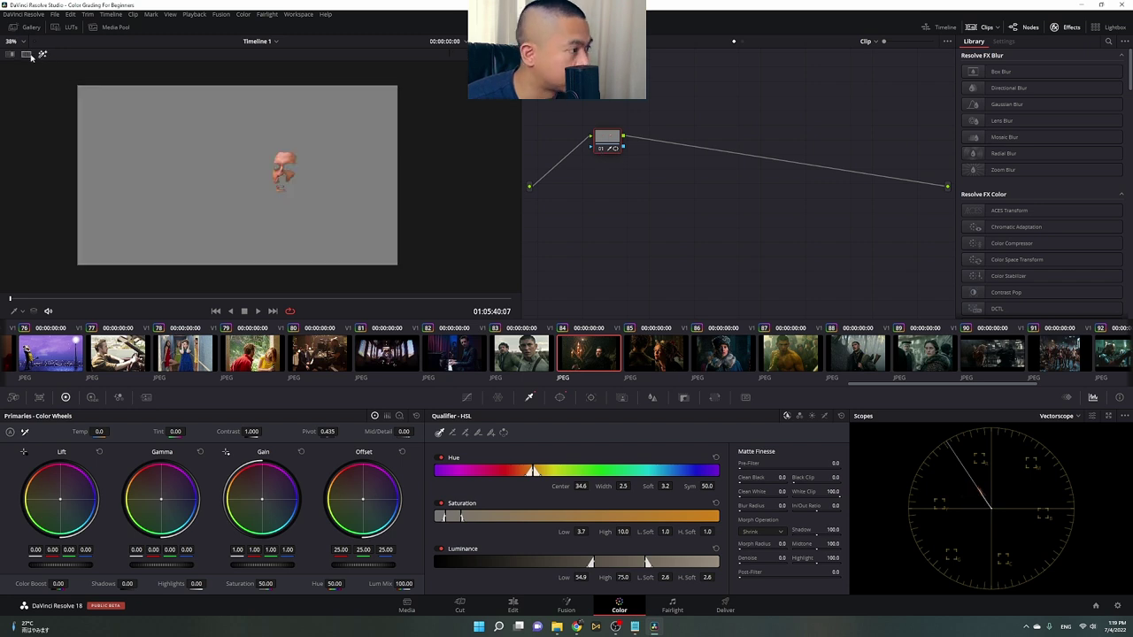
pyautogui.click(42, 54)
# Examine the isolated face of the woman in the hat in clip 85 on the vectorscope, and inspect her skin in the full image.
pyautogui.click(637, 351)
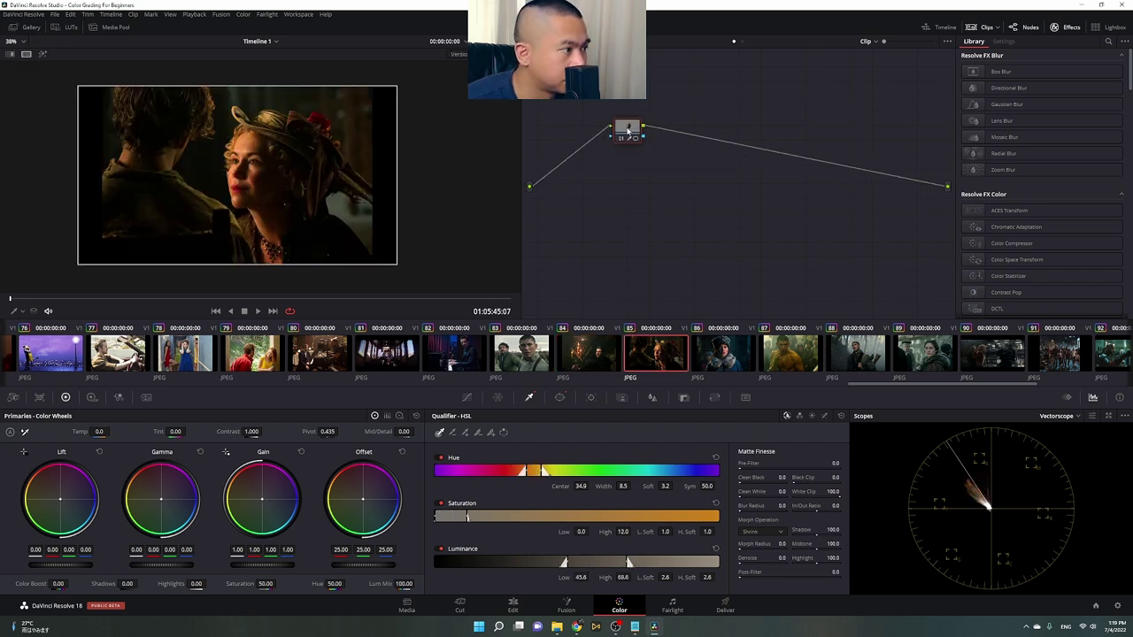
pyautogui.click(42, 54)
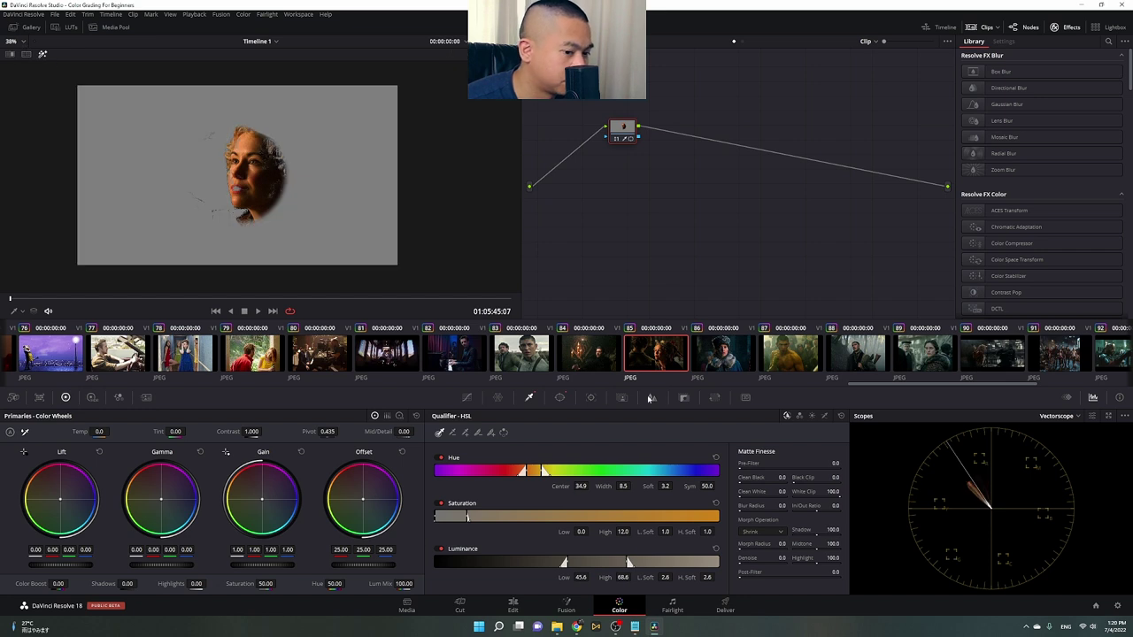
pyautogui.click(27, 54)
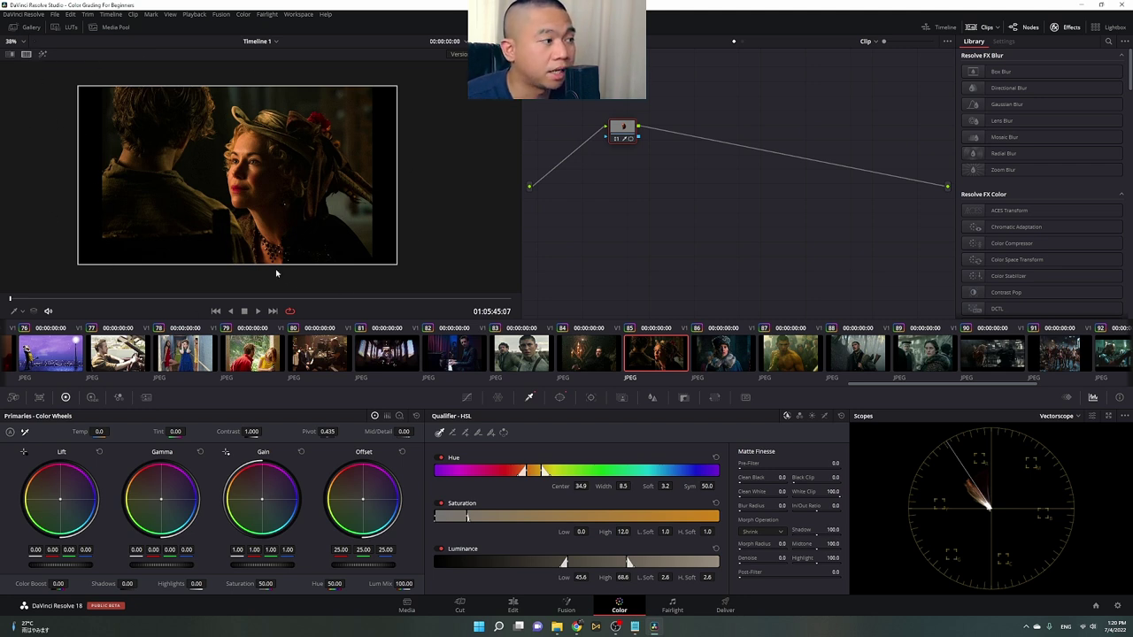
pyautogui.scroll(2, 287, 275)
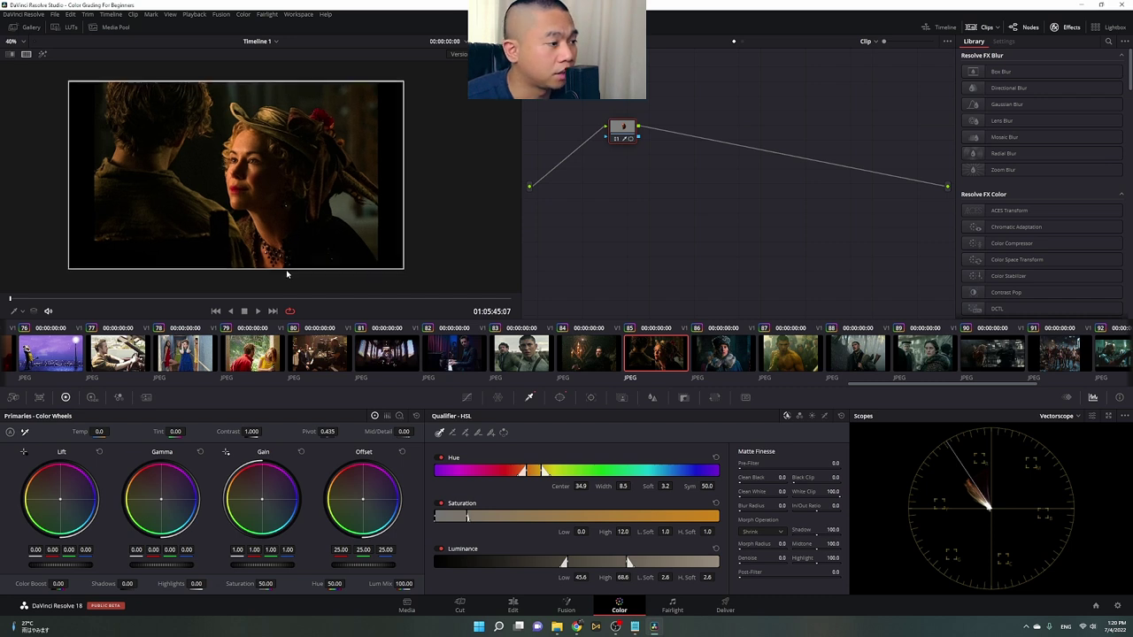
pyautogui.scroll(1, 292, 270)
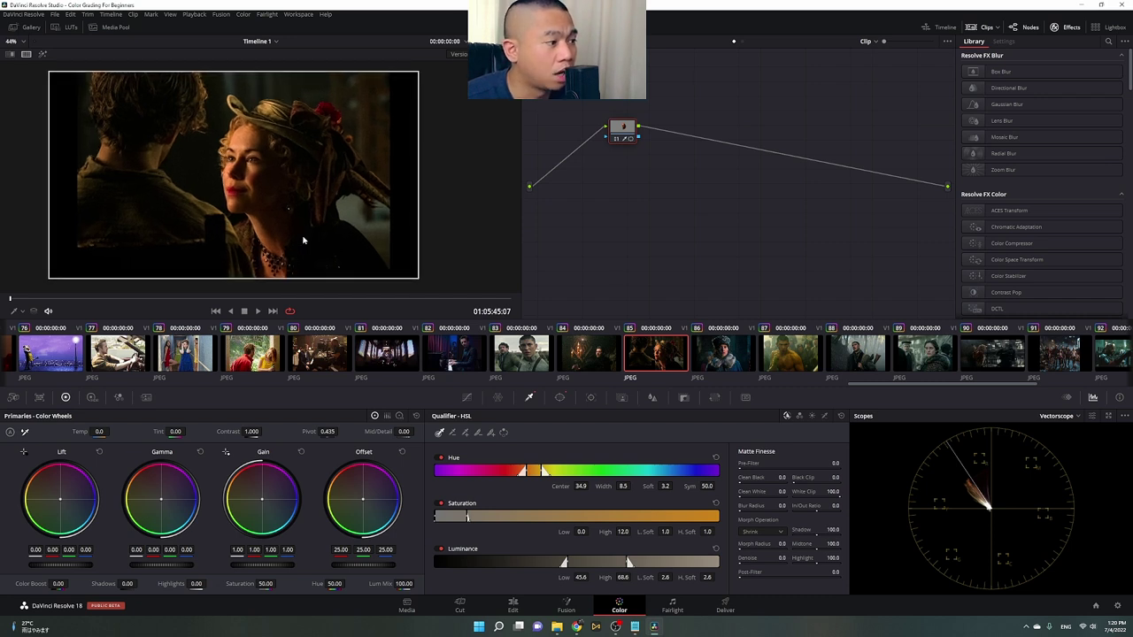
pyautogui.moveTo(302, 240); pyautogui.dragTo(328, 236)
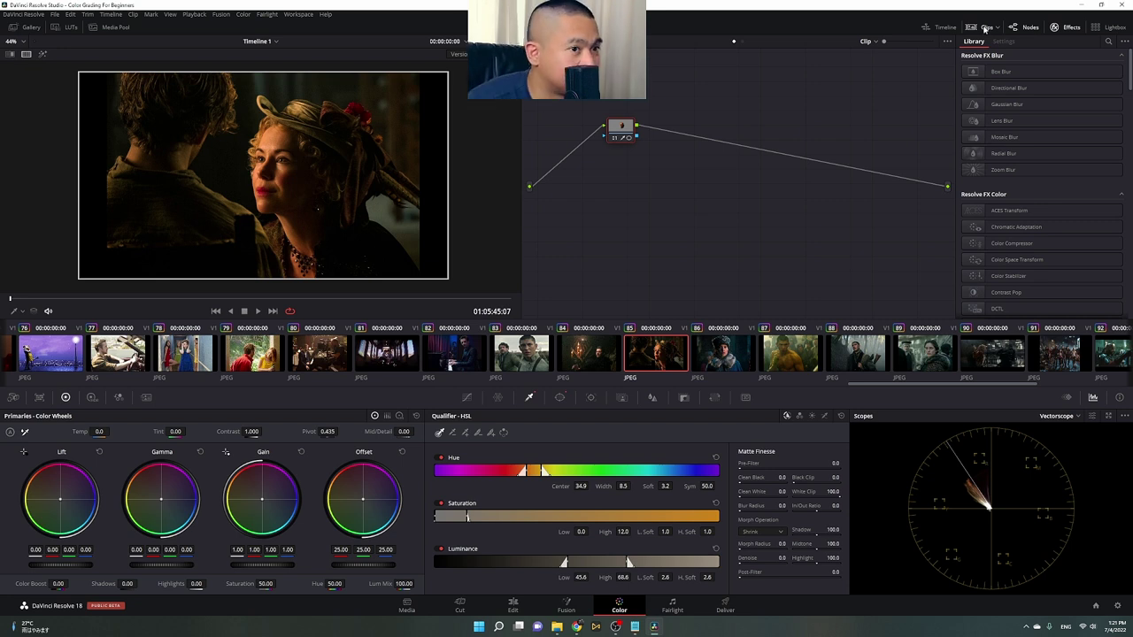
# View clip 85 with the clip thumbnails temporarily hidden, and recheck the woman's isolated face on the vectorscope.
pyautogui.click(982, 28)
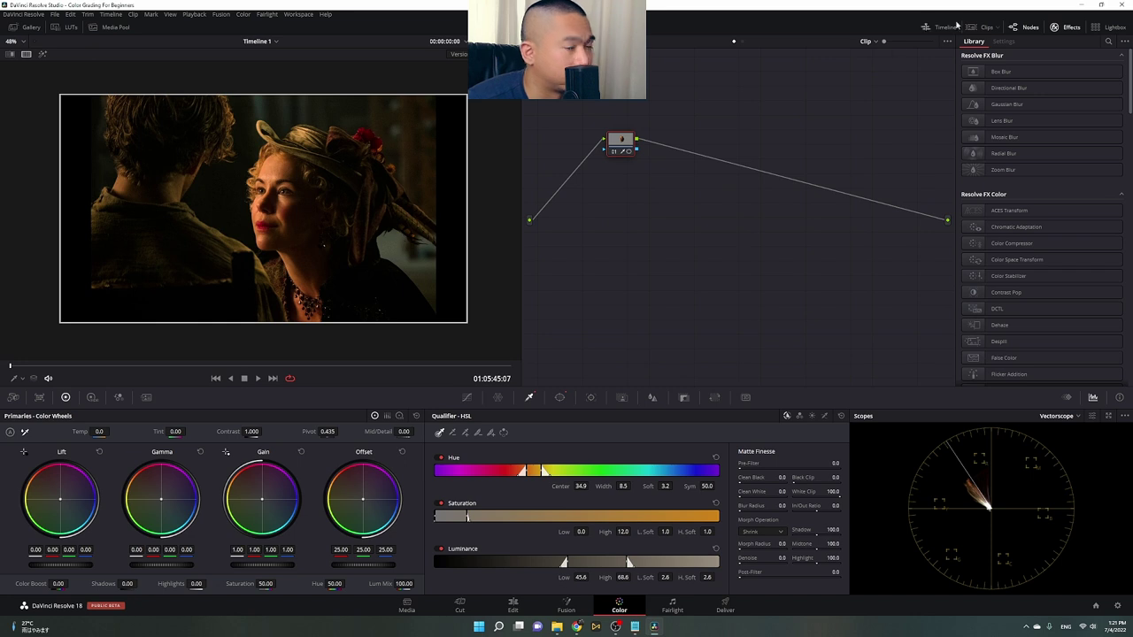
pyautogui.click(978, 28)
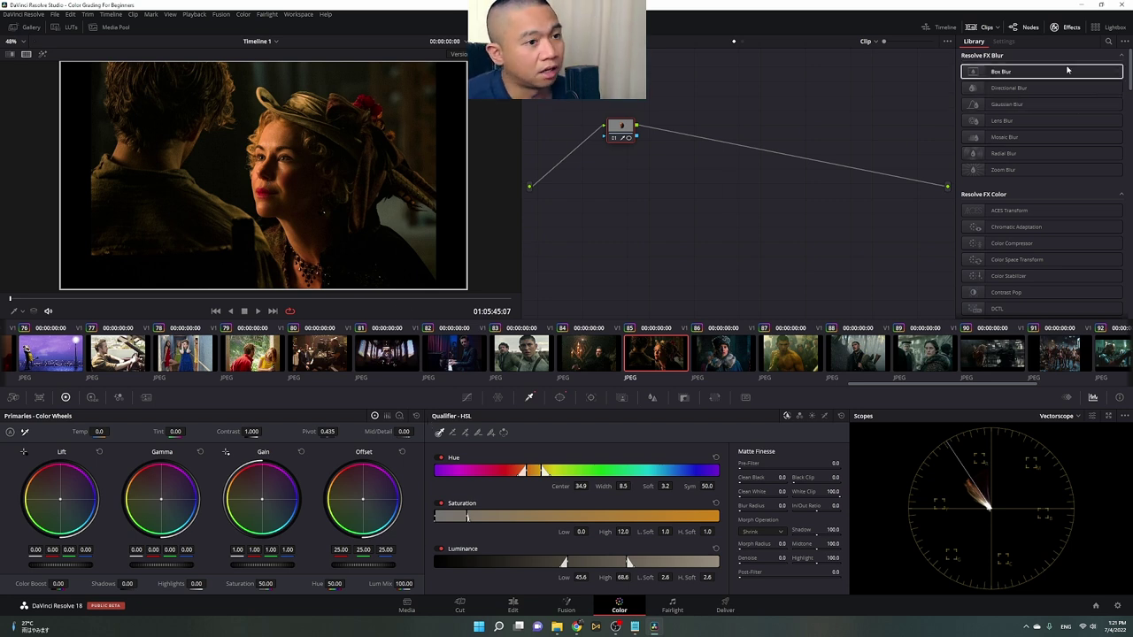
pyautogui.moveTo(622, 129); pyautogui.dragTo(610, 128)
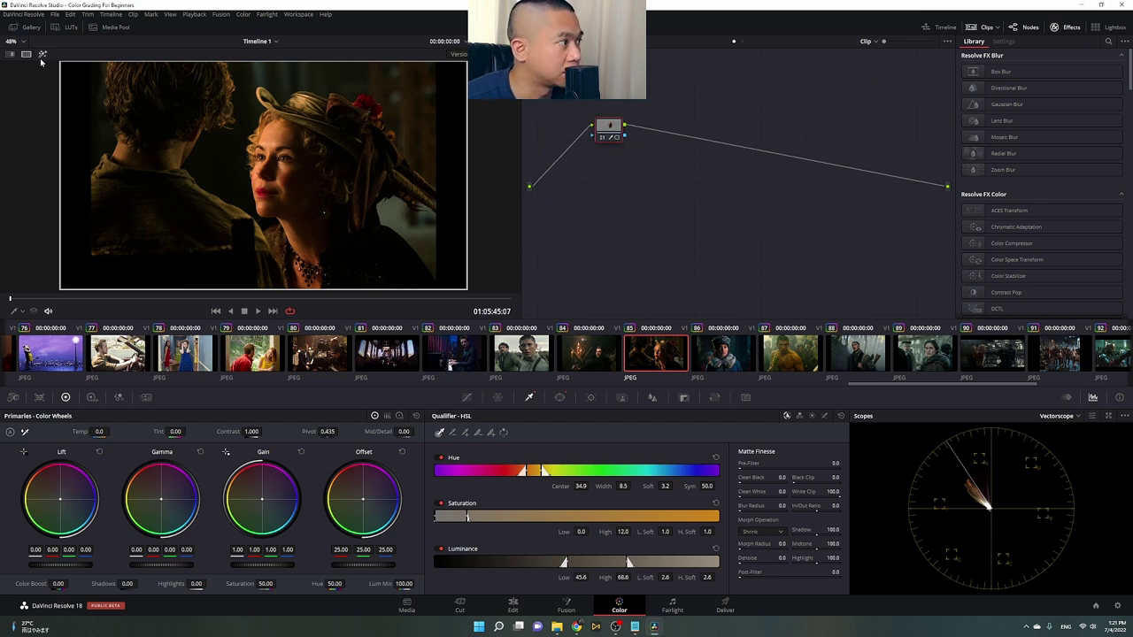
pyautogui.hotkey('shift', 'h')
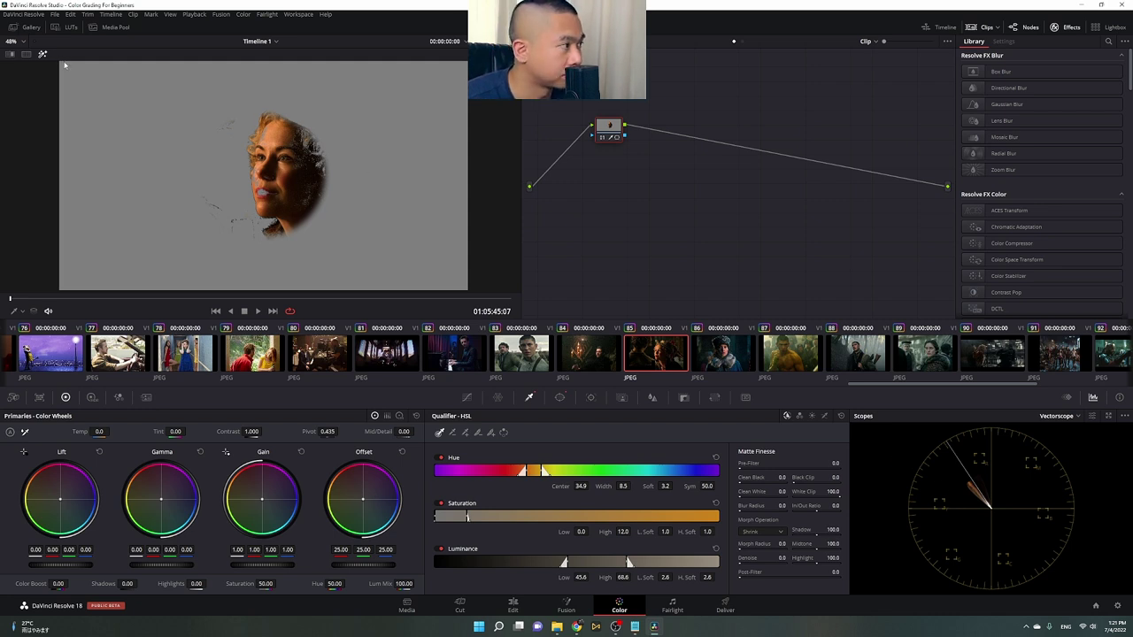
# Open clip 86 of the woman in the fur hat and compare her isolated face with the skin tone line.
pyautogui.click(700, 358)
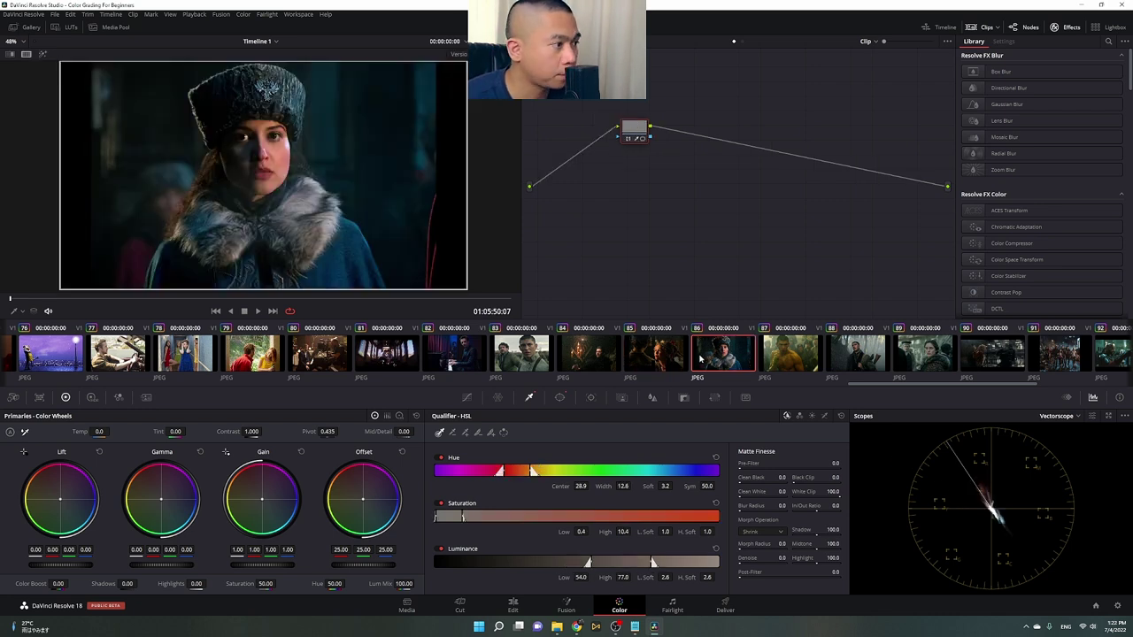
pyautogui.click(43, 54)
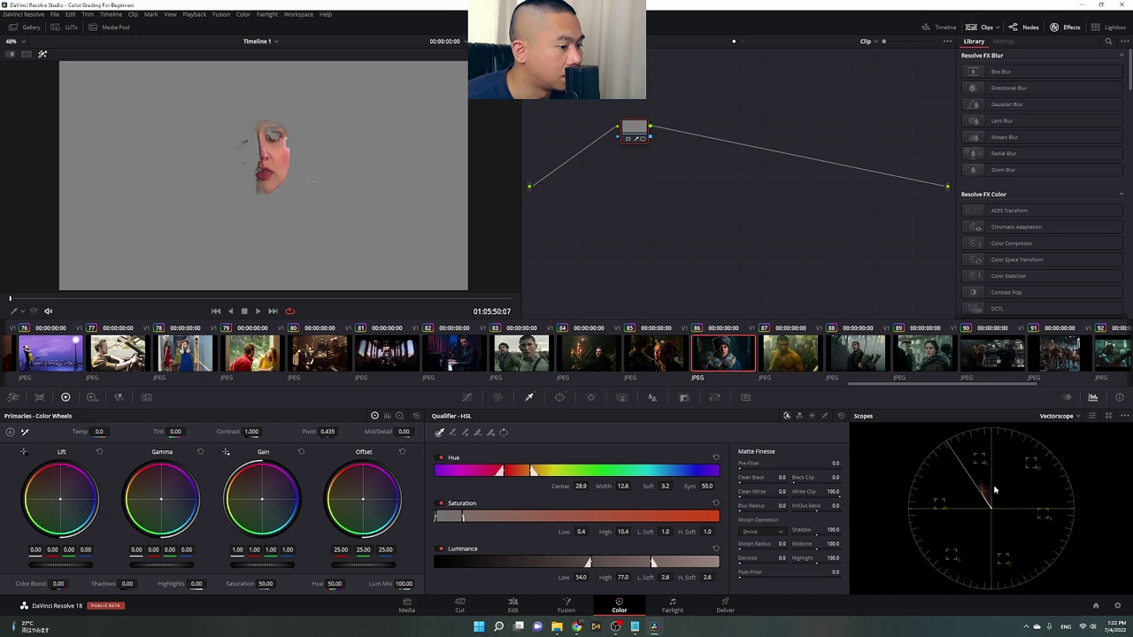
pyautogui.click(8, 55)
# Examine the boxer's skin in clip 87, compare the isolated selection with the skin tone line, and restore the full picture.
pyautogui.click(790, 352)
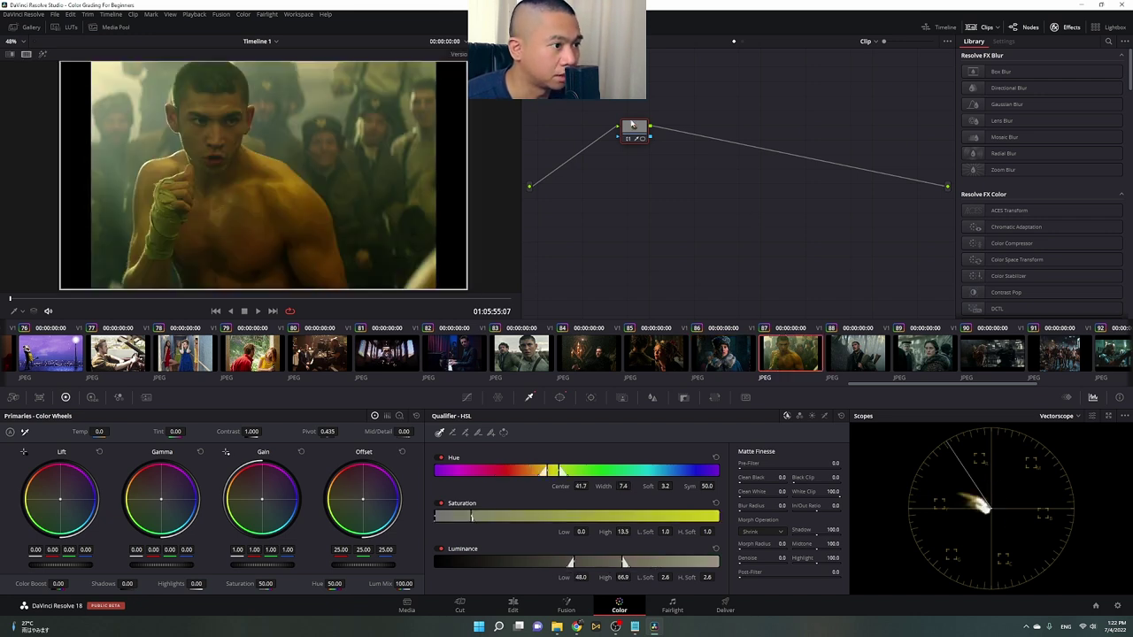
pyautogui.moveTo(632, 125); pyautogui.dragTo(619, 126)
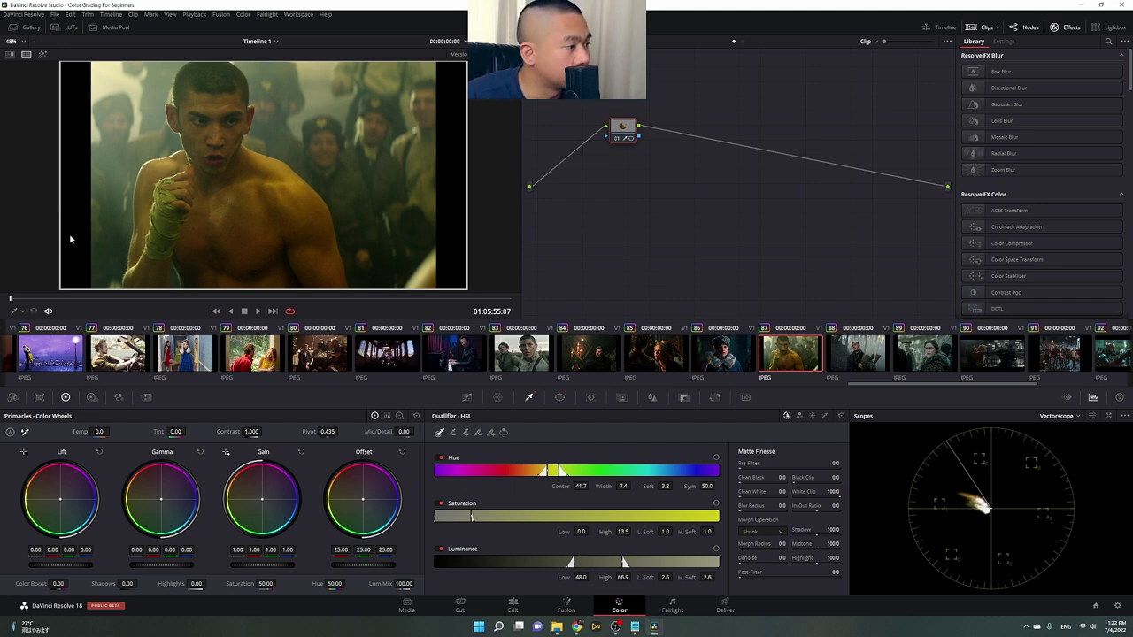
pyautogui.rightClick(193, 155)
pyautogui.press('Escape')
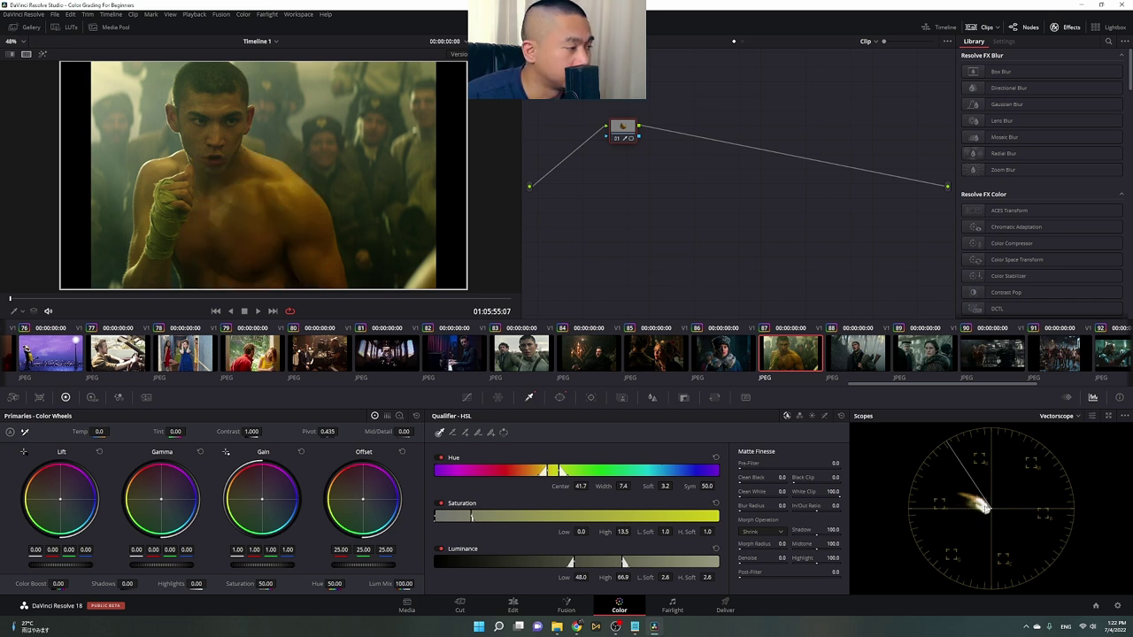
pyautogui.click(41, 55)
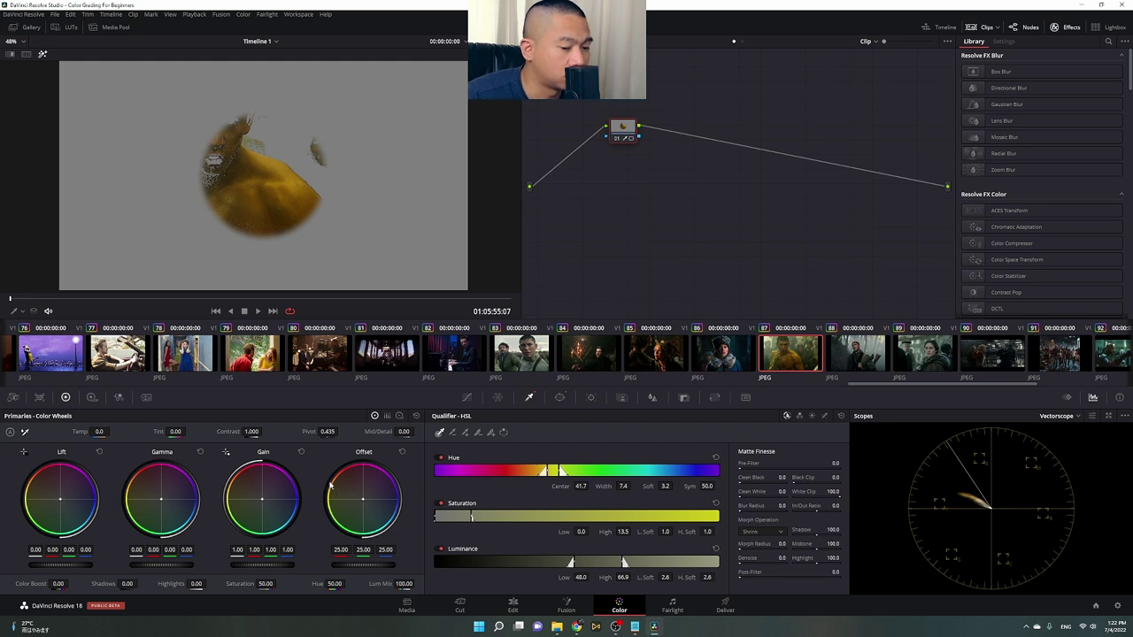
pyautogui.click(39, 55)
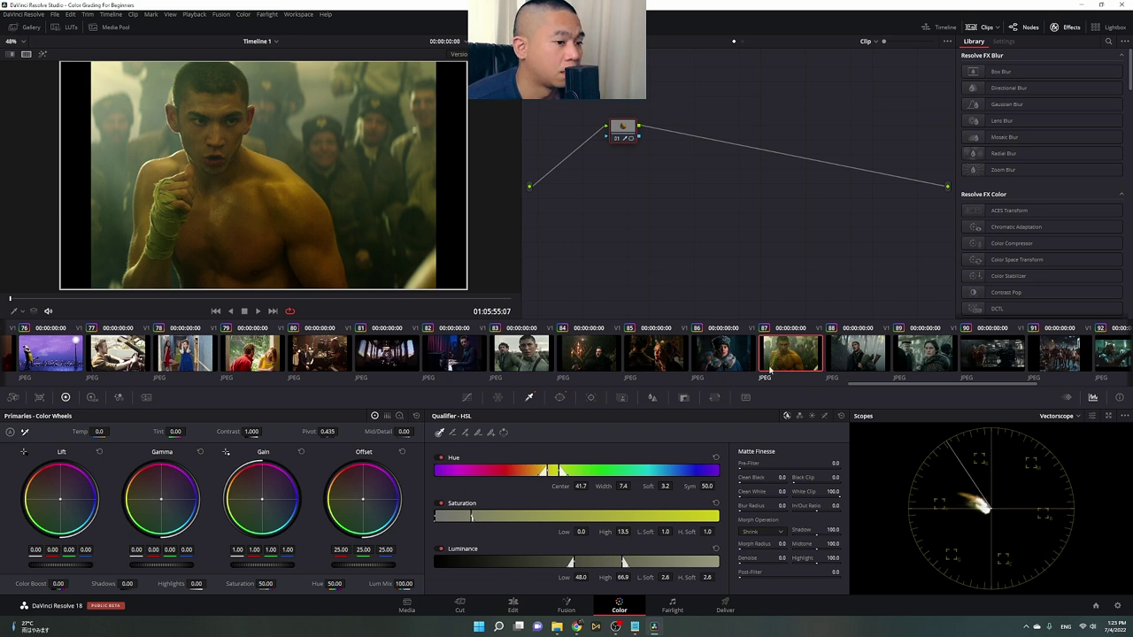
# Check the isolated face of the man in the misty forest in clip 88 on the vectorscope, and return to the full frame.
pyautogui.scroll(-3, 769, 371)
pyautogui.scroll(-3, 681, 364)
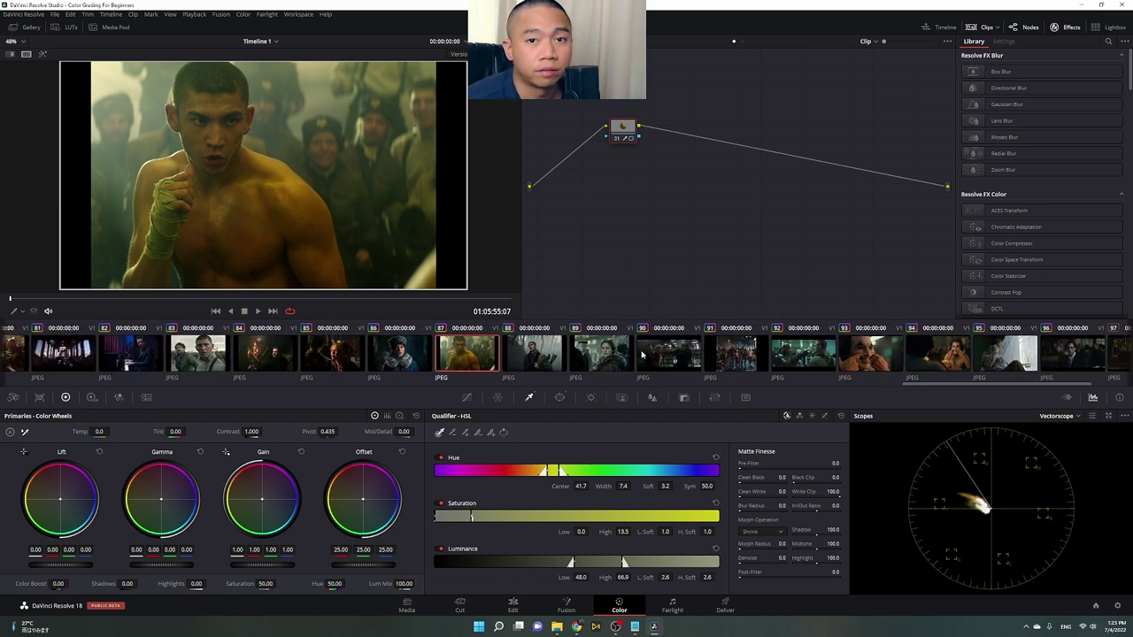
pyautogui.click(41, 54)
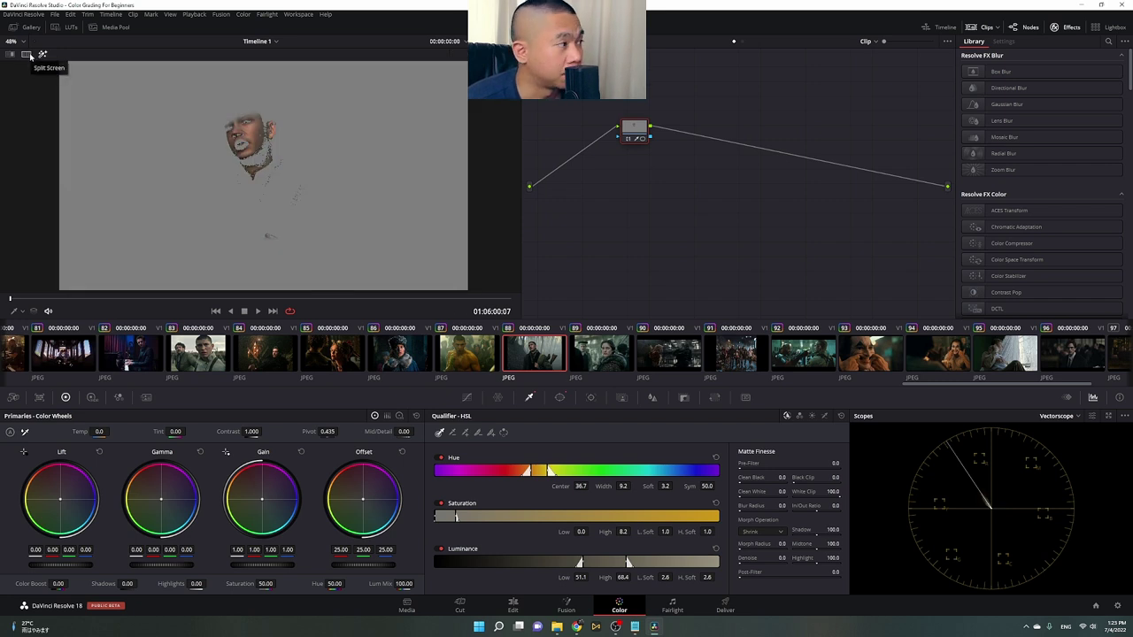
pyautogui.click(41, 54)
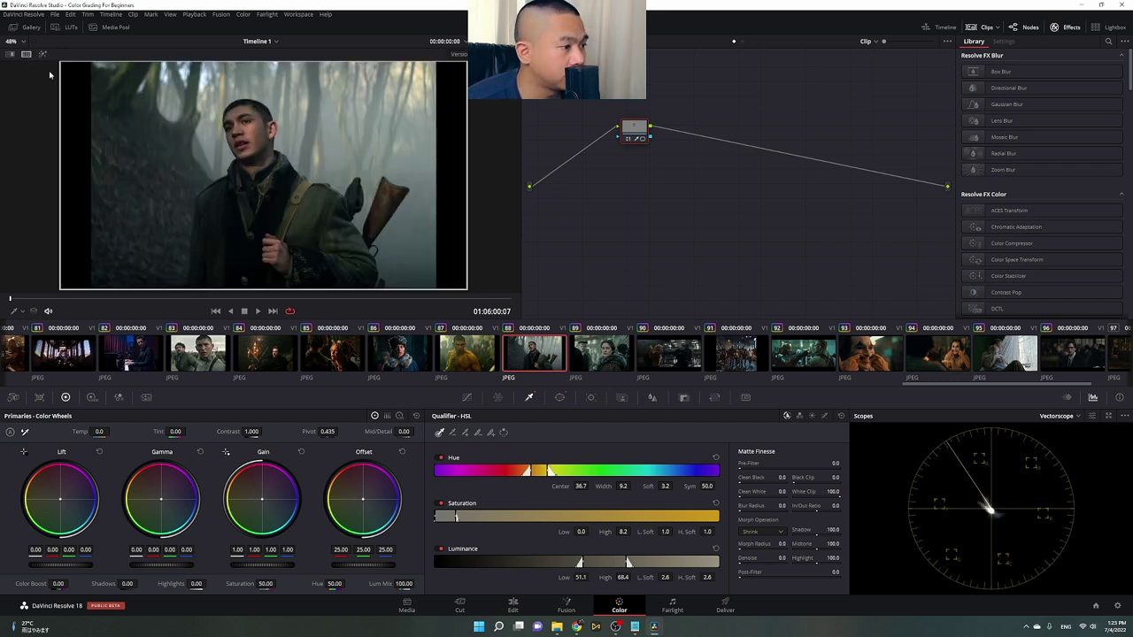
# Examine the isolated face of the woman in the fur collar in clip 89 up close and on the vectorscope, and restore the full picture.
pyautogui.press('Down')
pyautogui.click(42, 54)
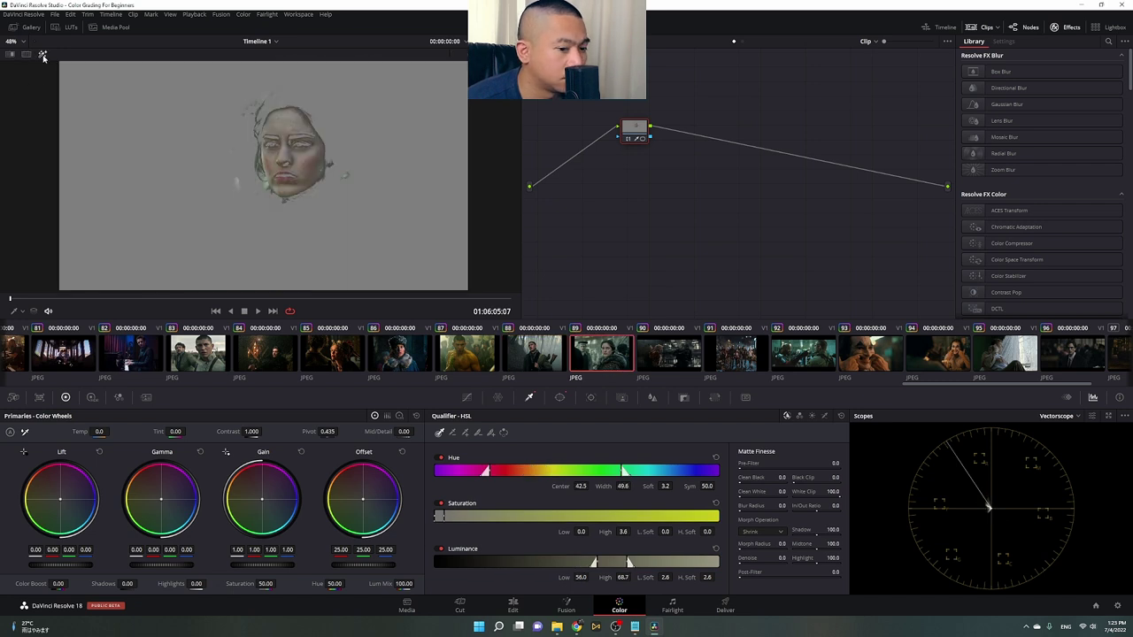
pyautogui.scroll(3, 257, 177)
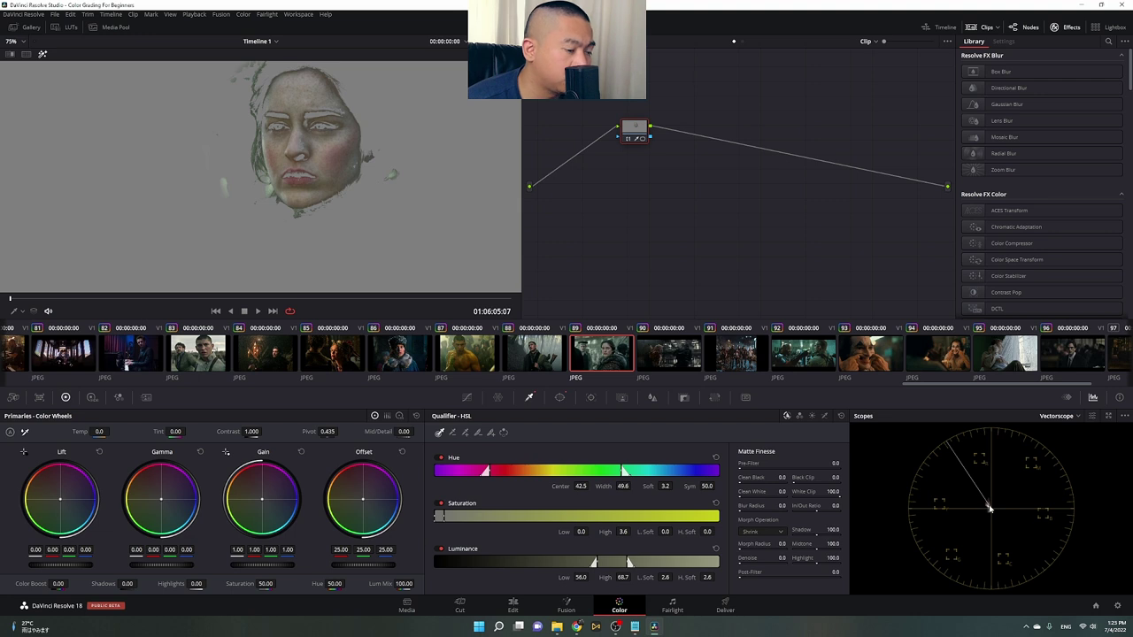
pyautogui.hotkey('shift', 'h')
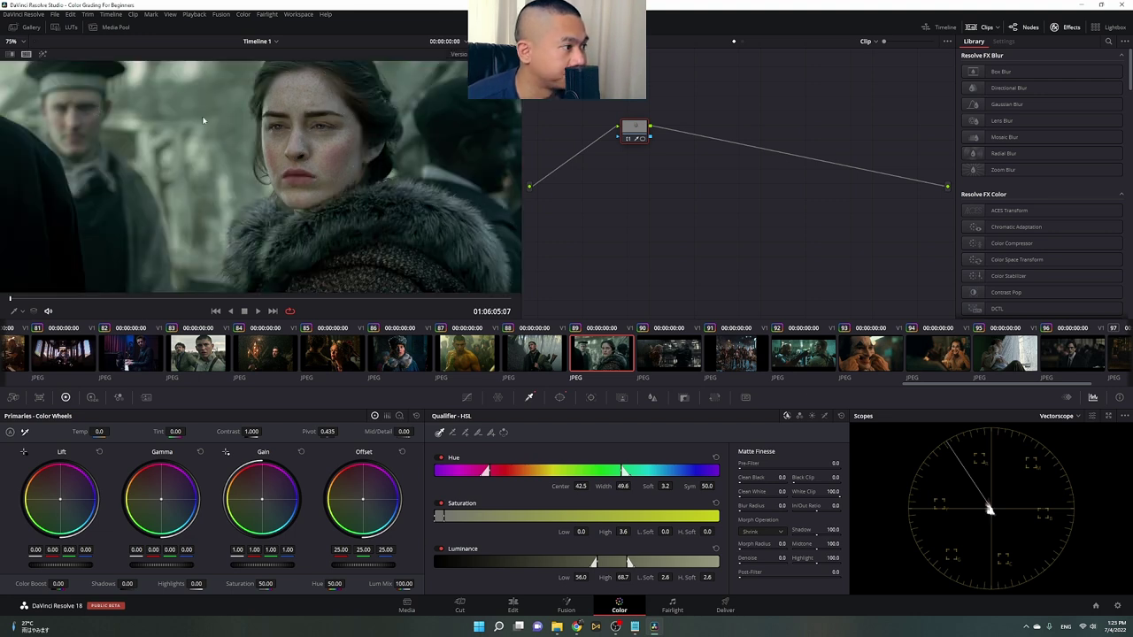
# Check the isolated face of the pink-haired woman in clip 90 on the vectorscope, and return to the full frame.
pyautogui.press('Down')
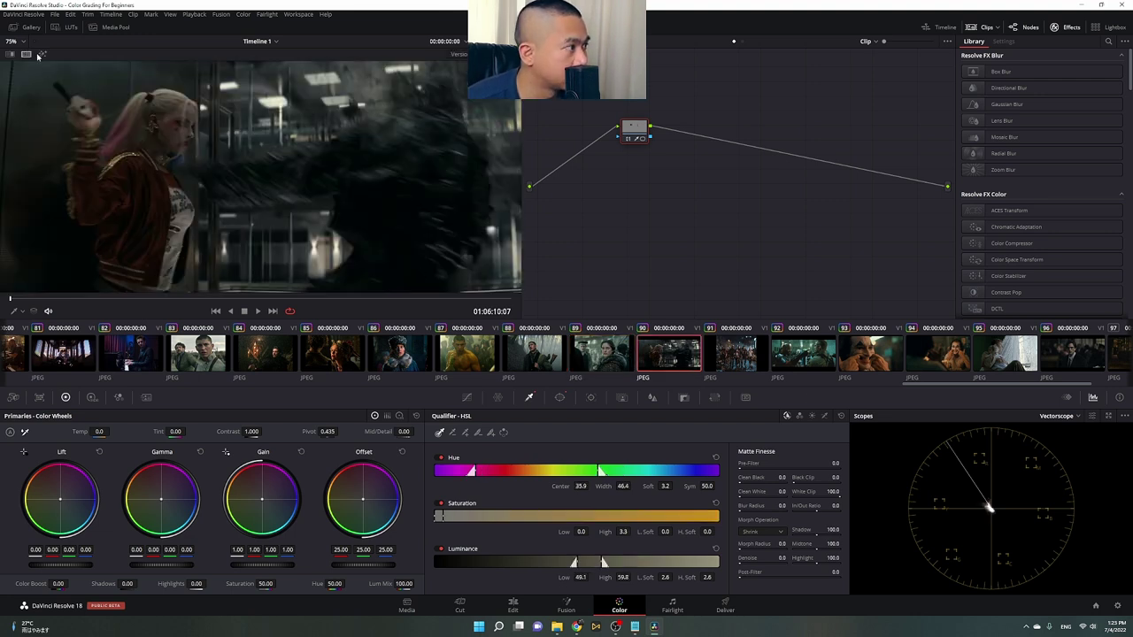
pyautogui.click(41, 55)
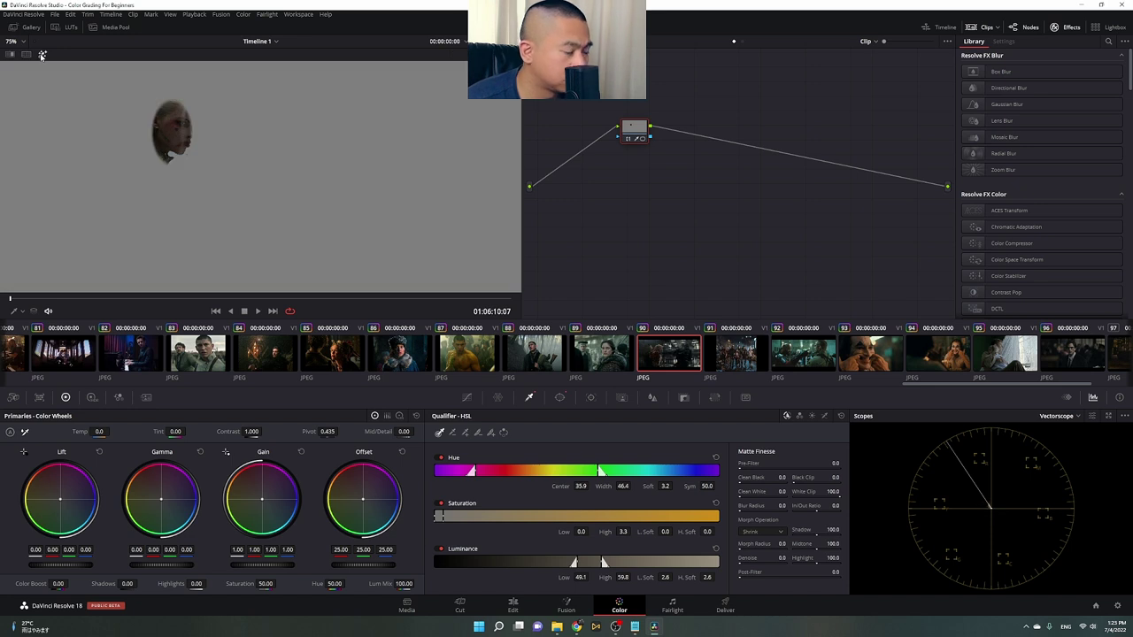
pyautogui.click(42, 55)
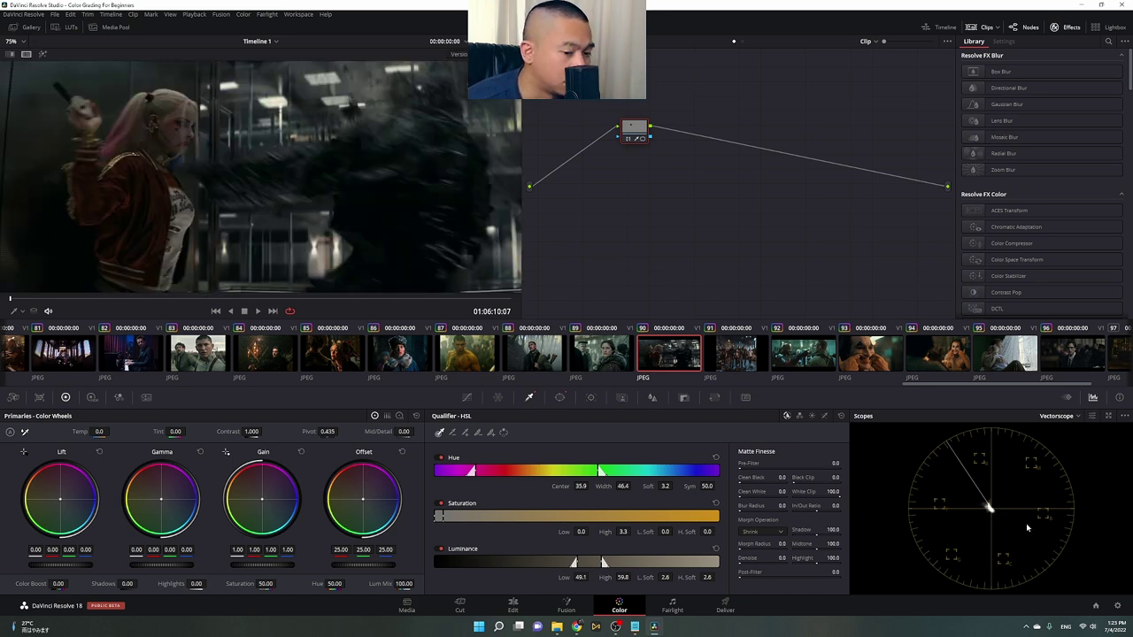
# Open the group shot in clip 91, compare its isolated skin selection with the skin tone line, and restore the full picture.
pyautogui.click(741, 363)
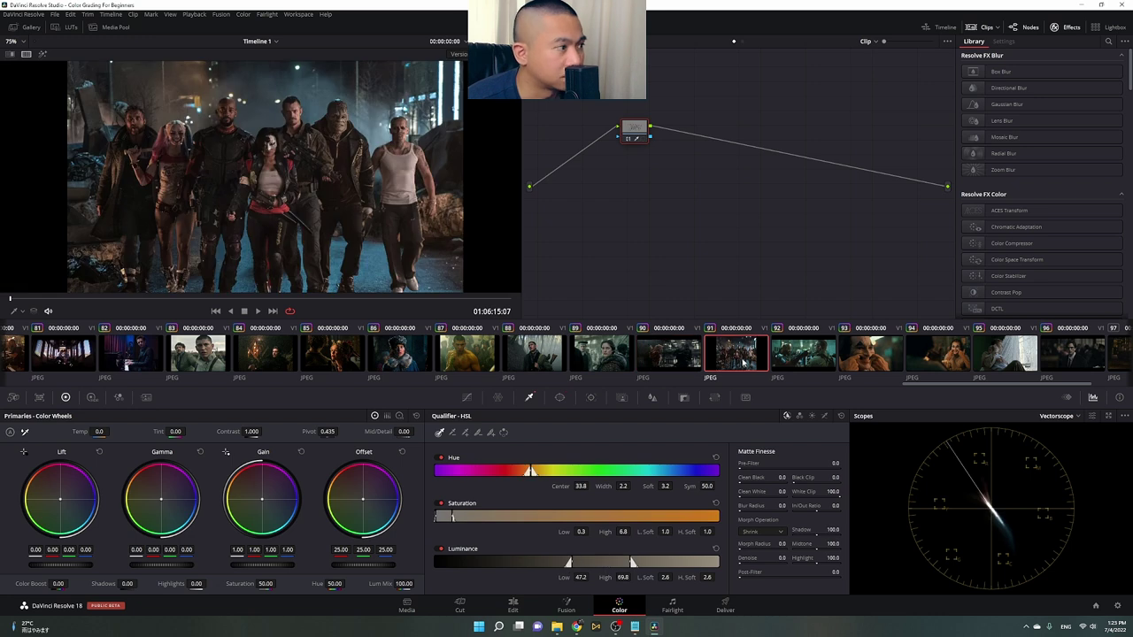
pyautogui.click(42, 54)
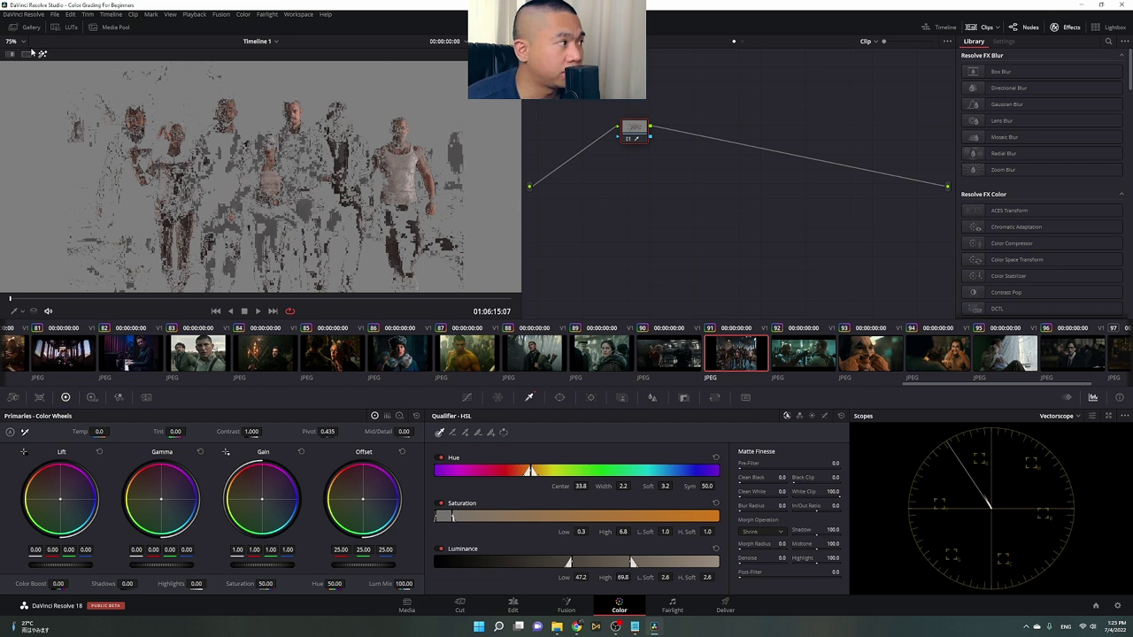
pyautogui.hotkey('shift', 'h')
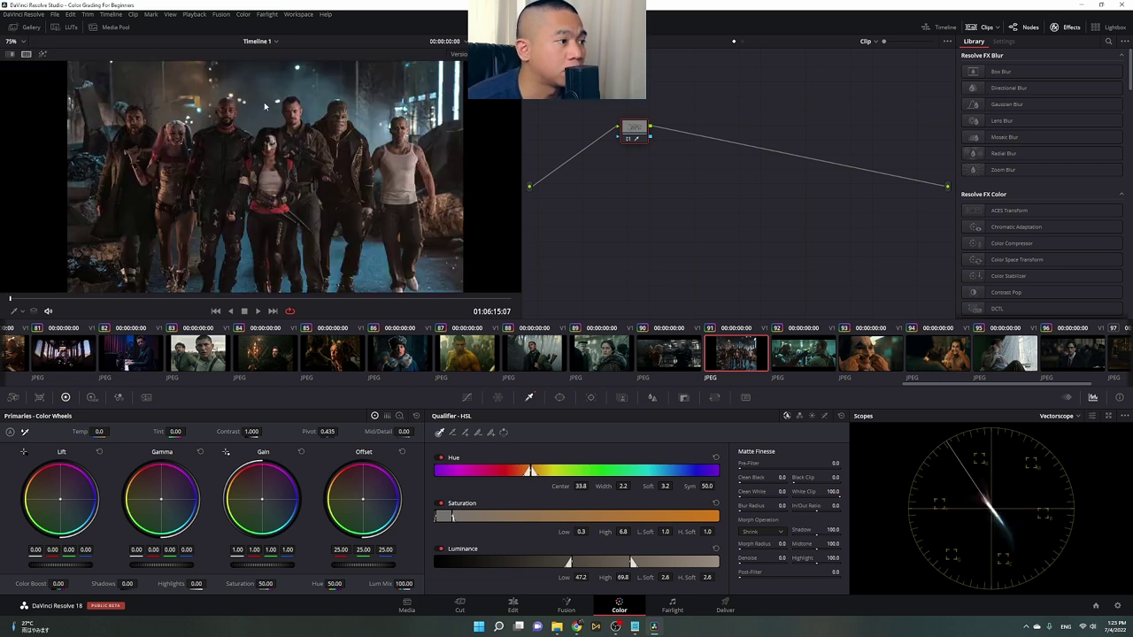
pyautogui.click(42, 54)
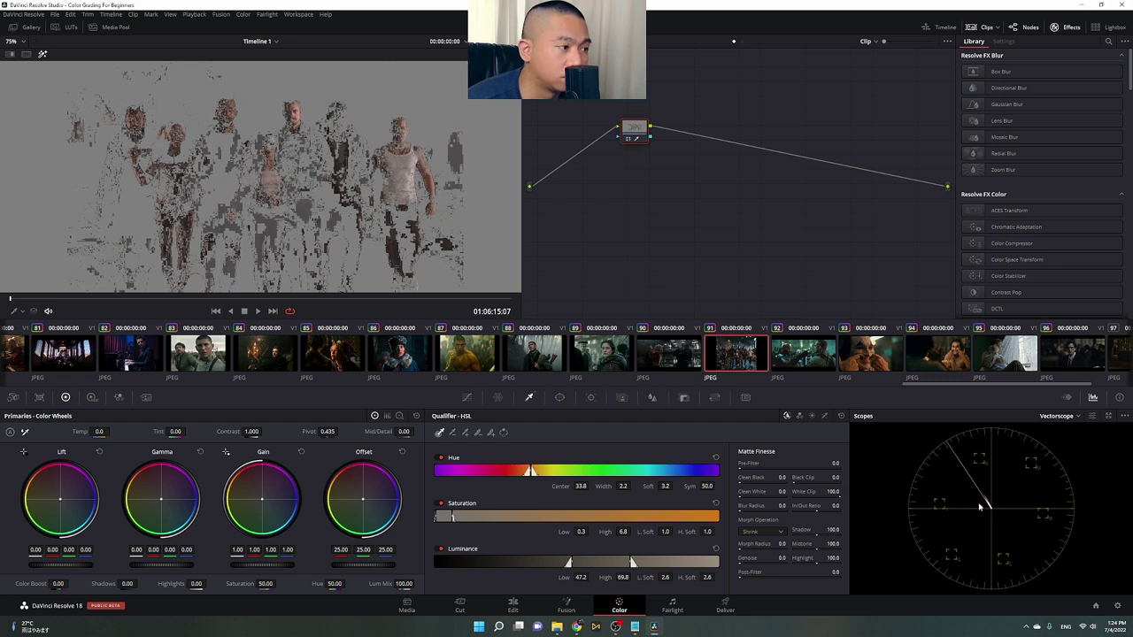
pyautogui.click(43, 54)
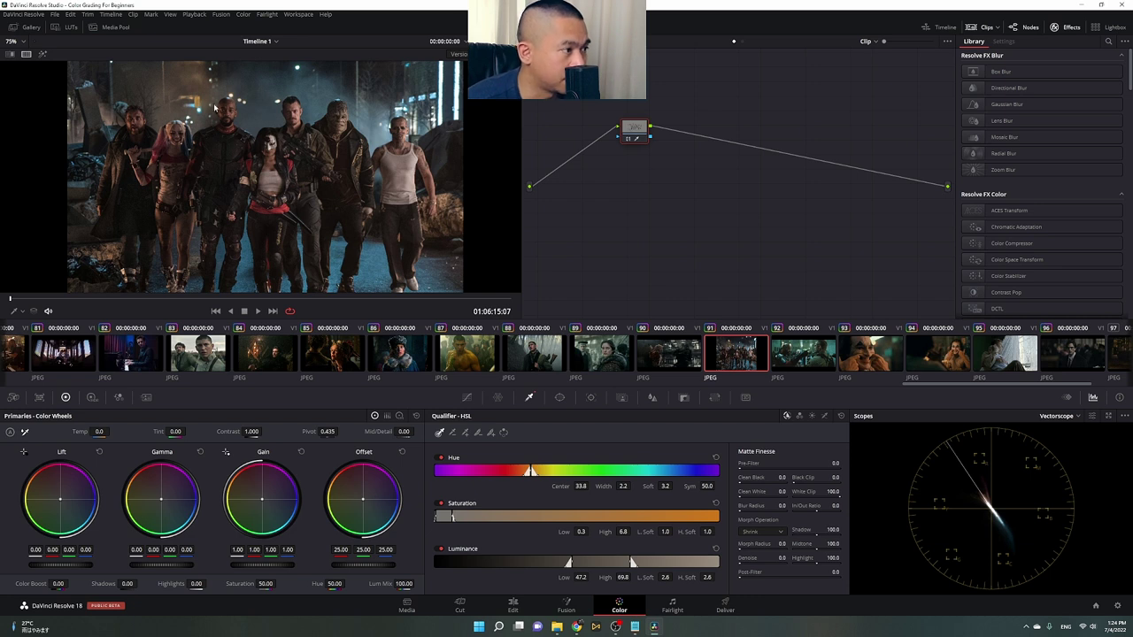
# Inspect the two men's isolated skin in clip 92 on the vectorscope at saturation 100, reset saturation to 50, and restore the full picture.
pyautogui.press('Down')
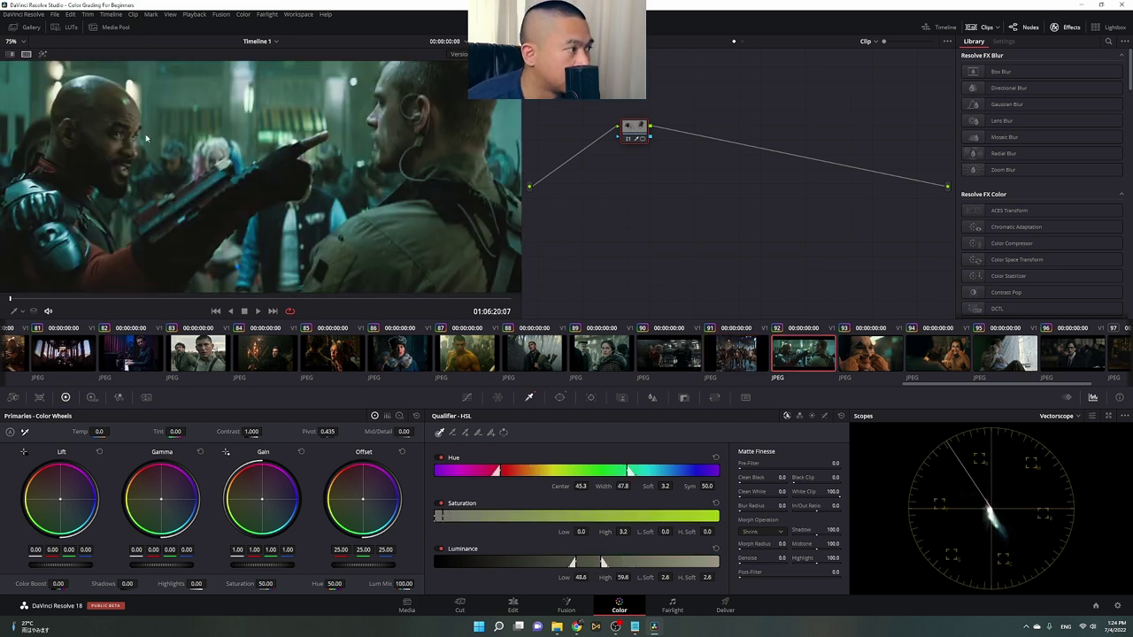
pyautogui.click(42, 54)
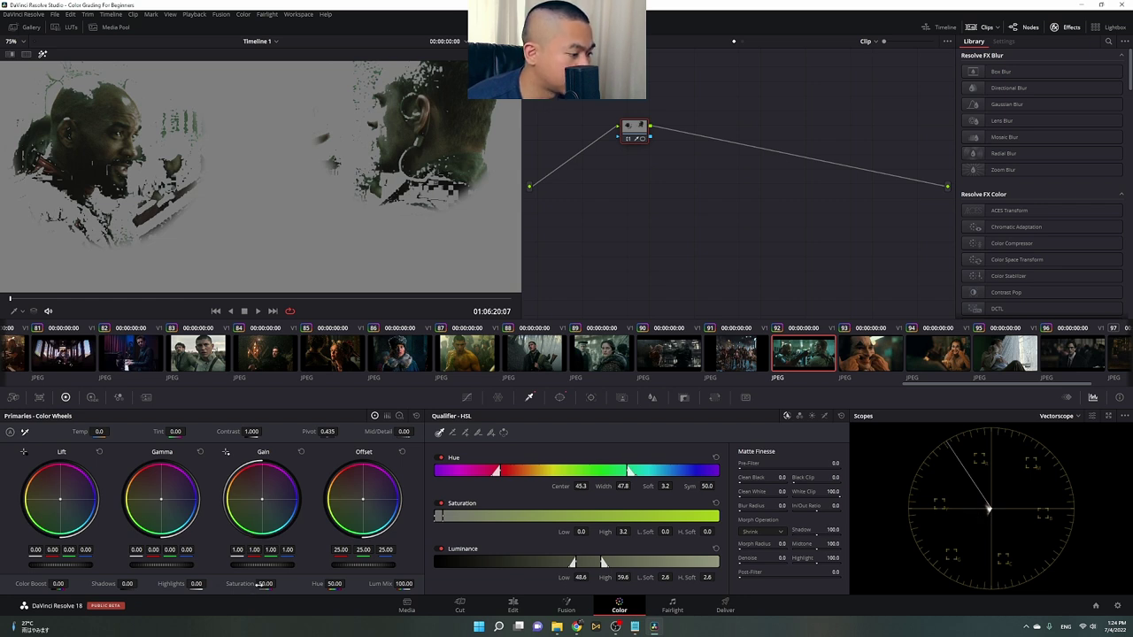
pyautogui.moveTo(266, 584); pyautogui.dragTo(278, 583)
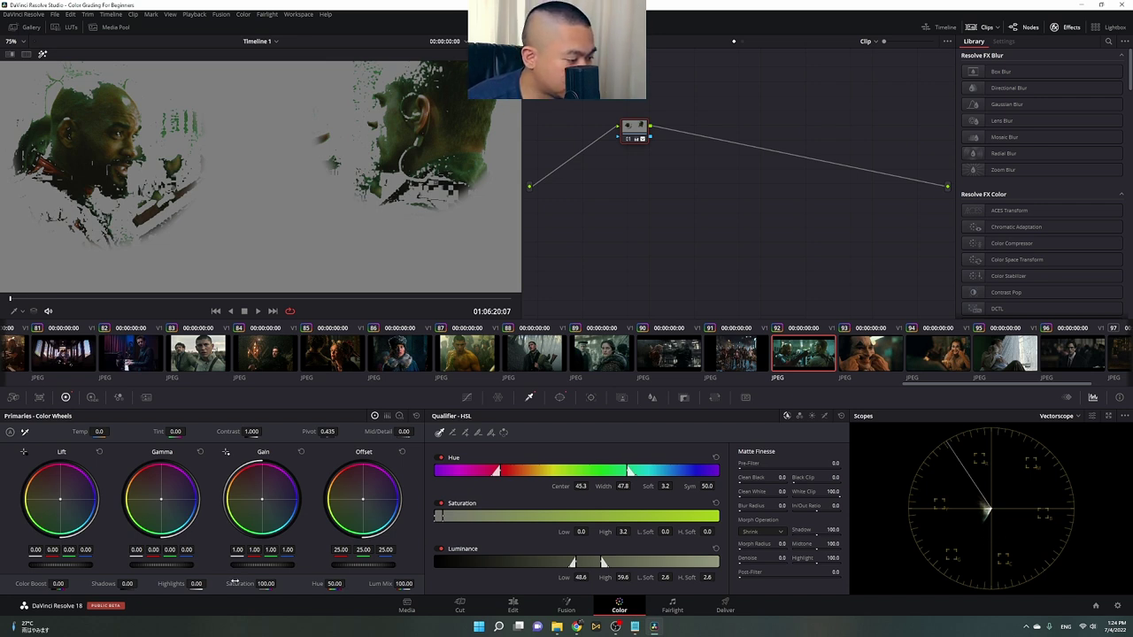
pyautogui.moveTo(234, 583); pyautogui.dragTo(231, 584)
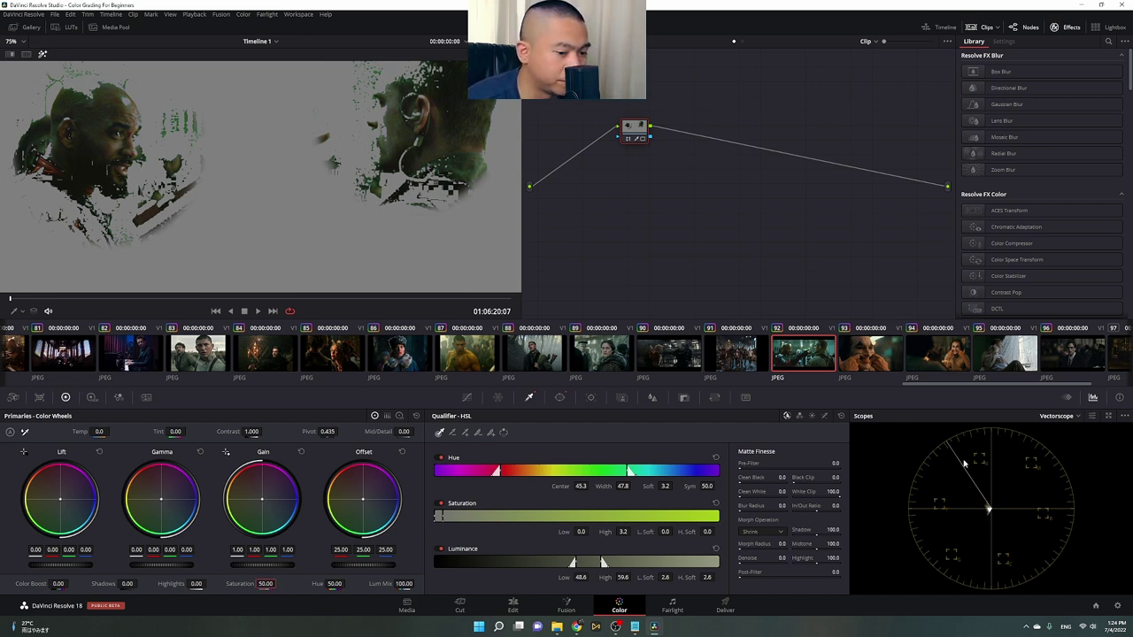
pyautogui.click(42, 54)
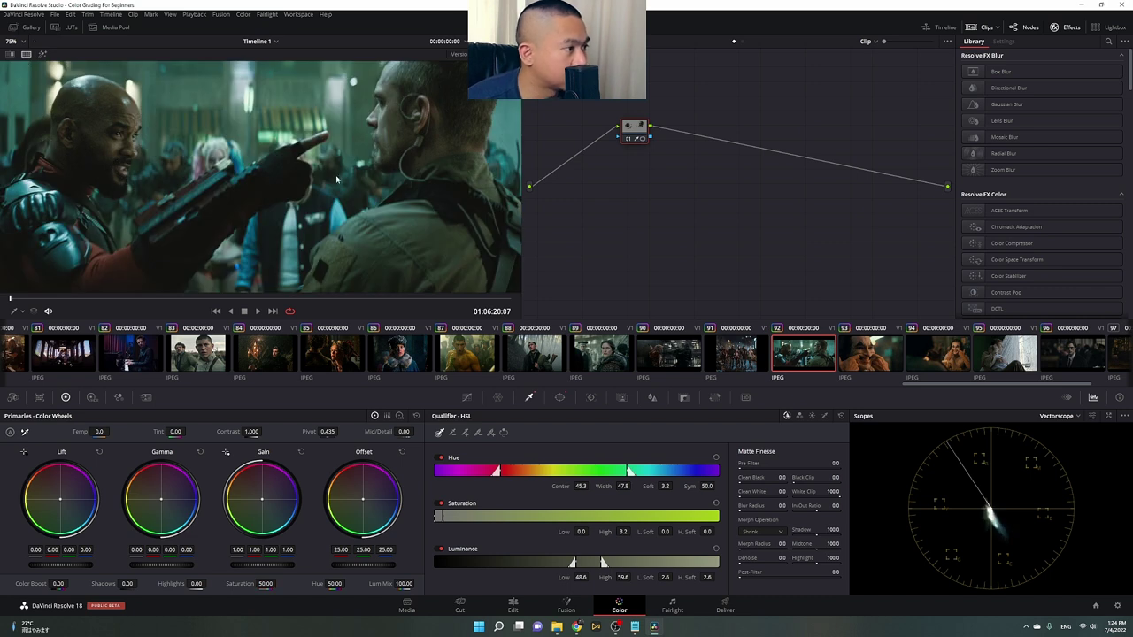
pyautogui.scroll(-1, 80, 196)
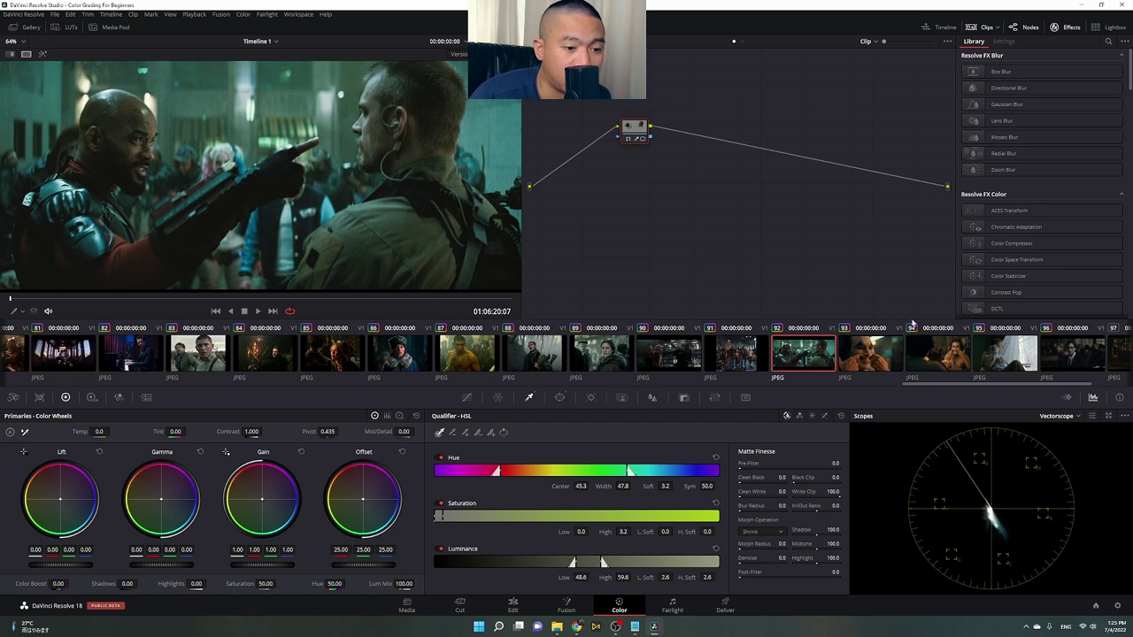
pyautogui.scroll(-3, 1000, 354)
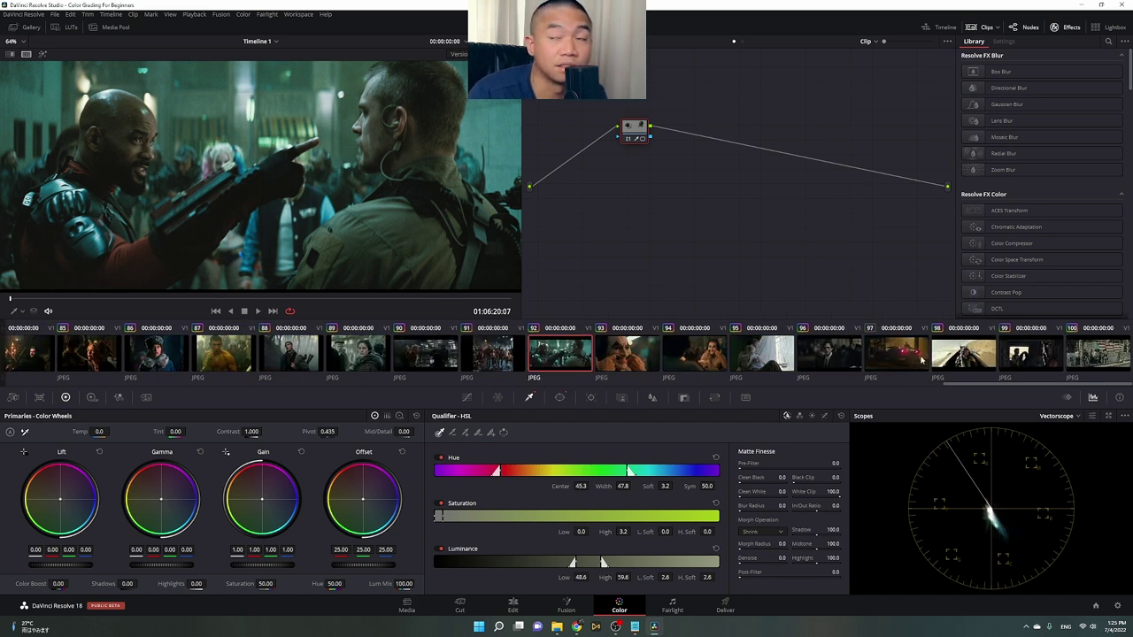